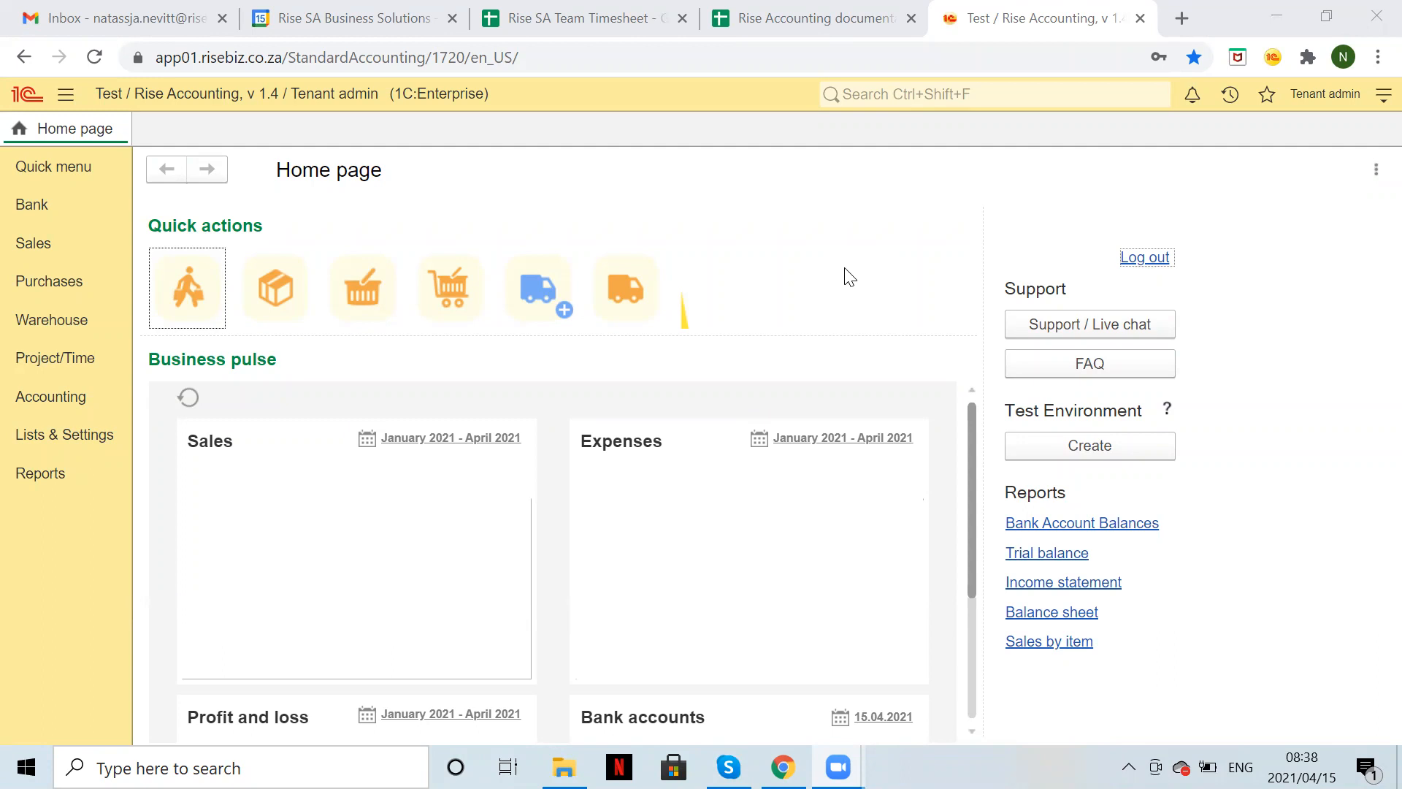
Open Settings and enter the company name, street address, suburb and city.
left_click(45, 170)
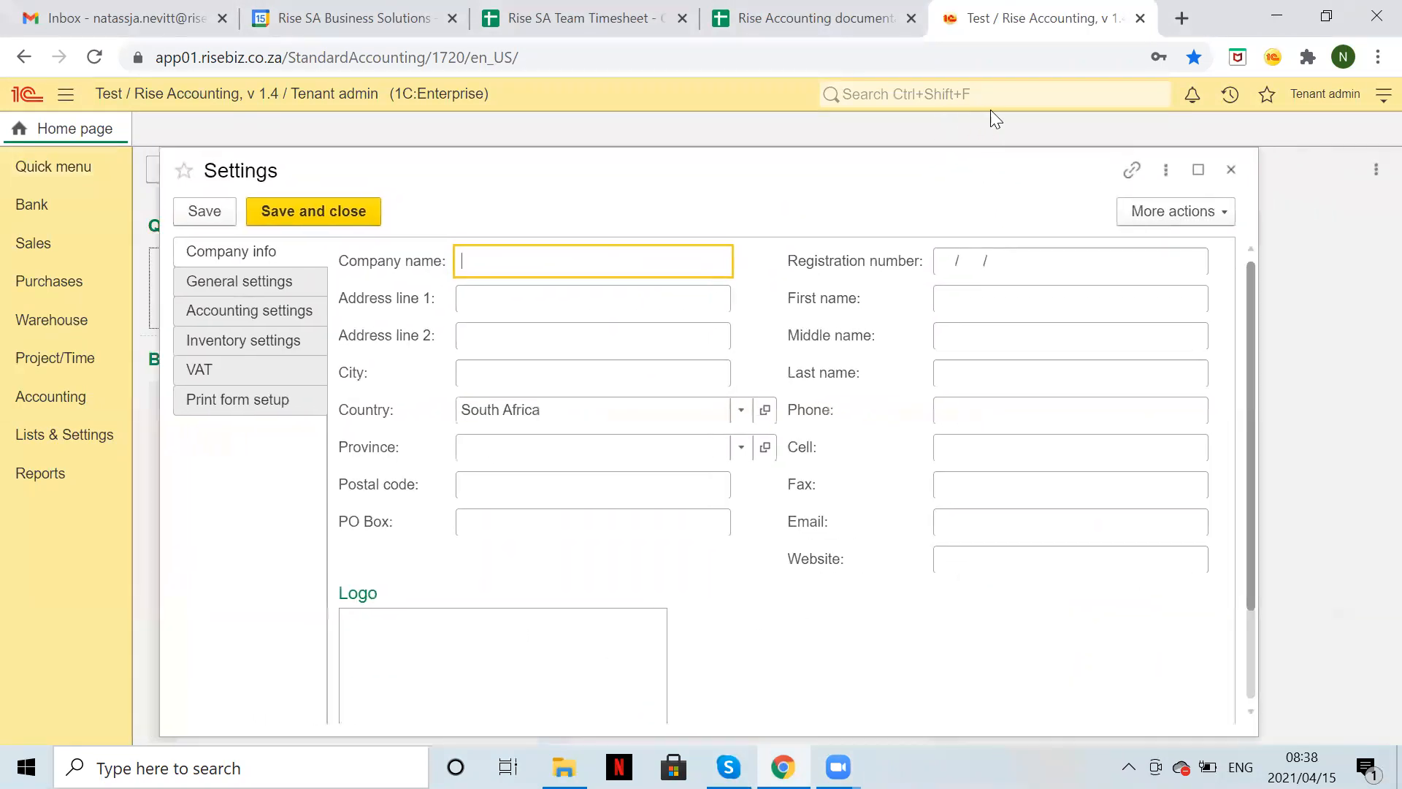
scroll(920, 441, "down", 3)
scroll(920, 441, "up", 3)
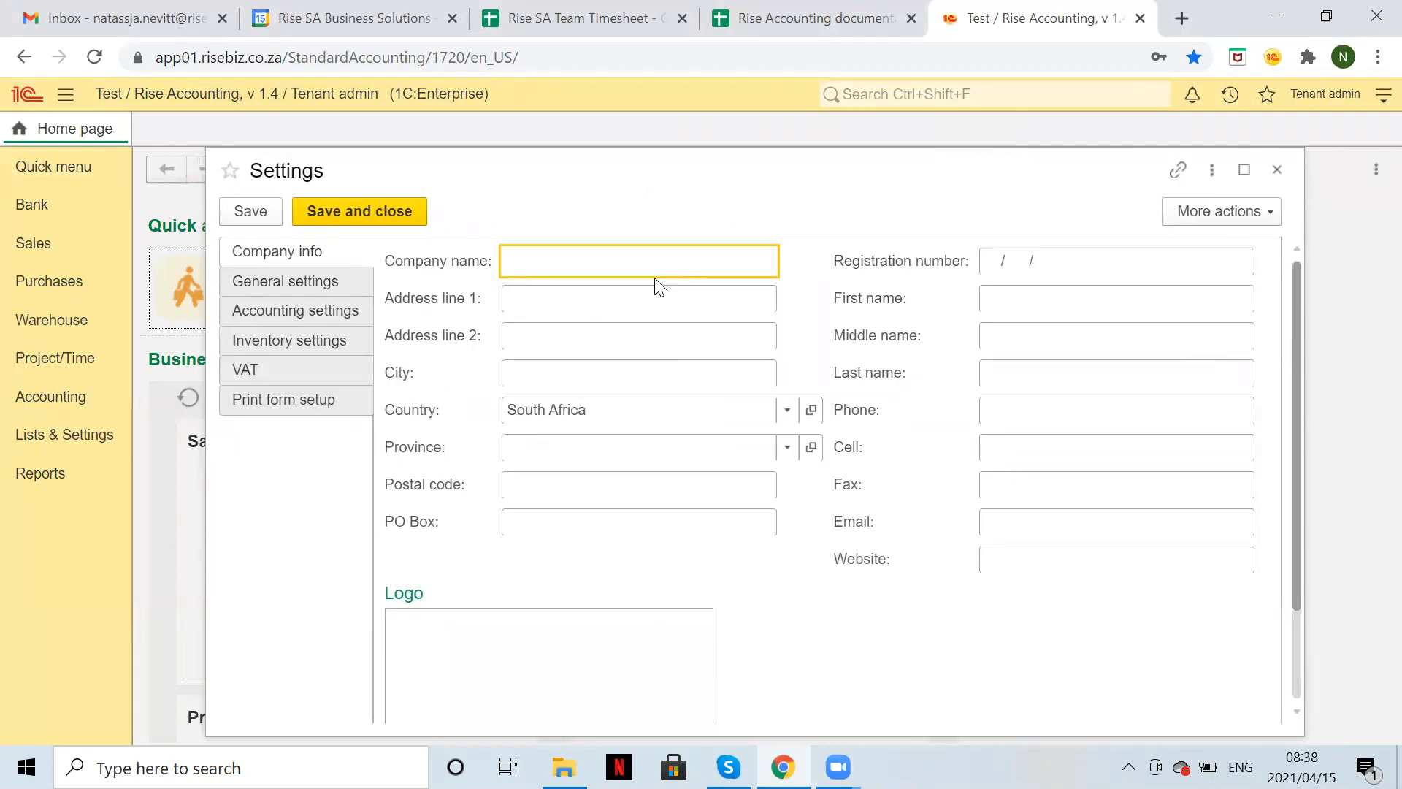
type("Natassja LTD")
left_click(531, 307)
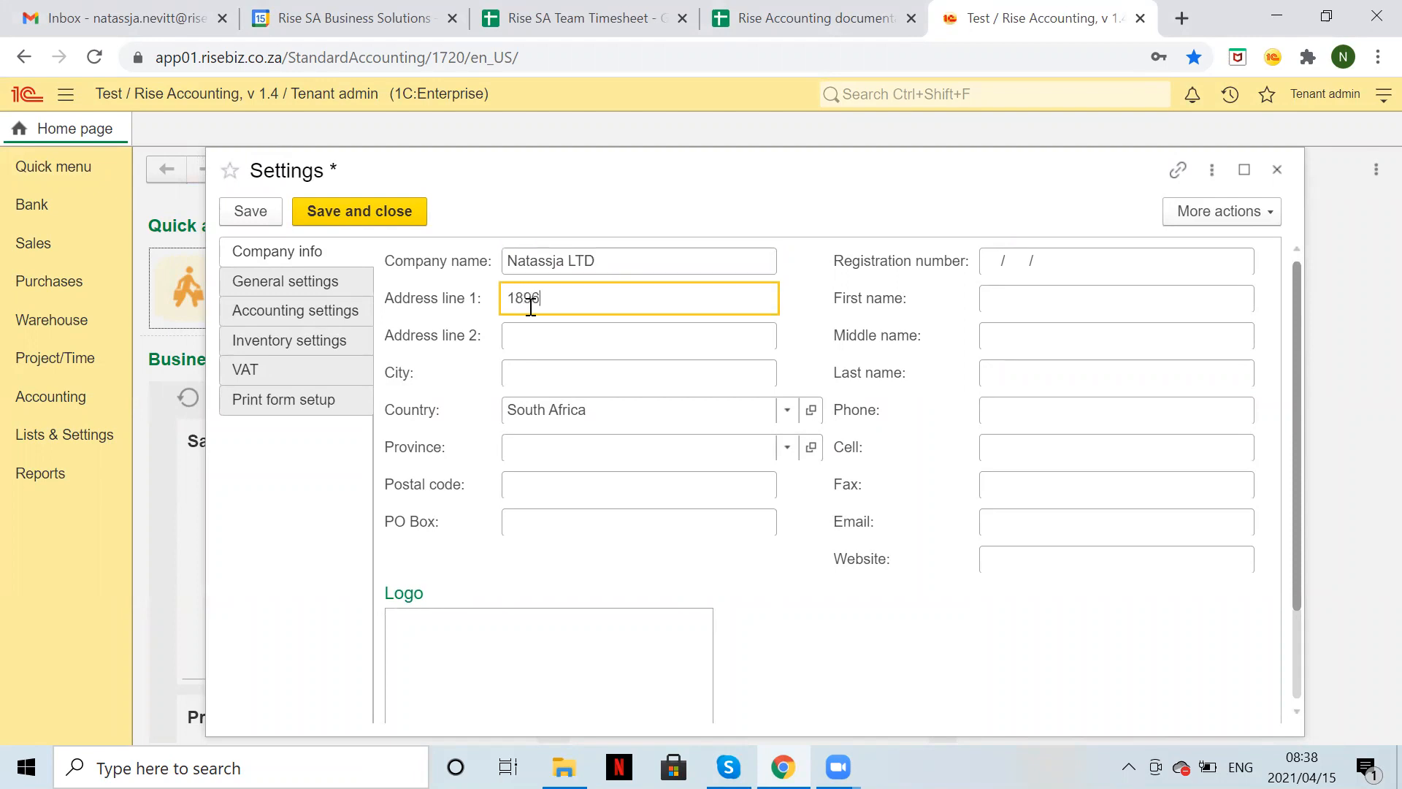
left_click(544, 356)
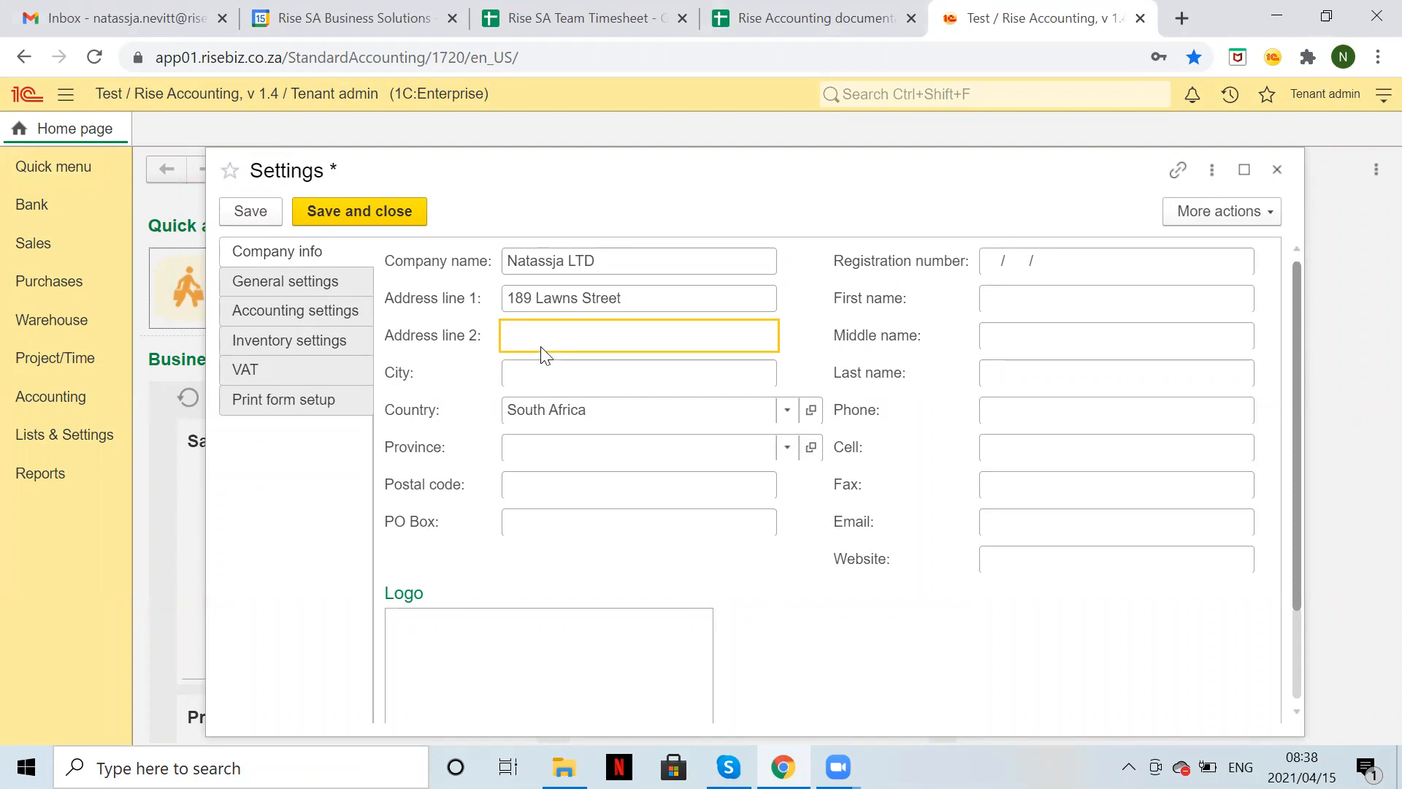
type("Sandton")
left_click(553, 378)
type("Joh")
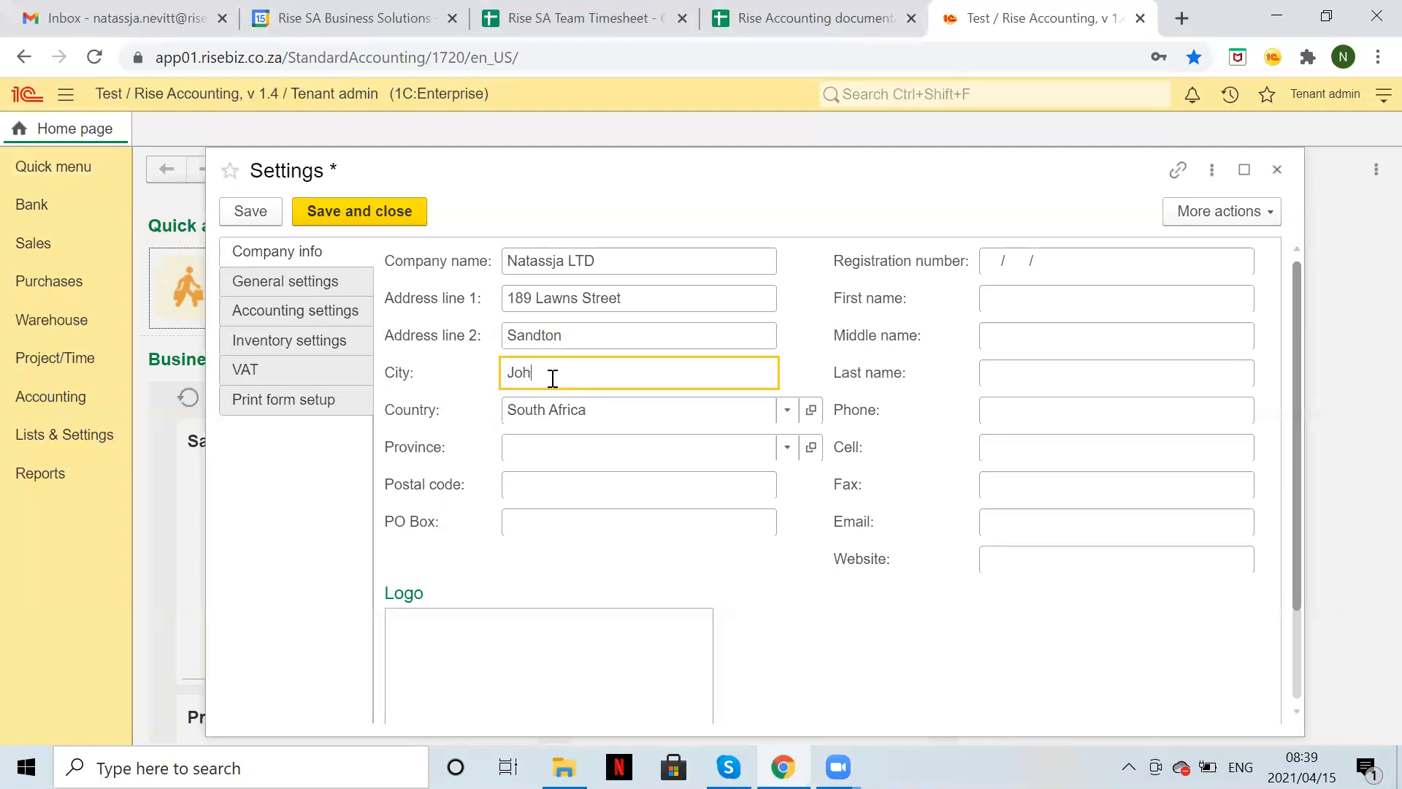
type("annesburg")
Set the province to Gauteng and fill in the postal code and PO box.
left_click(564, 448)
type("gaut")
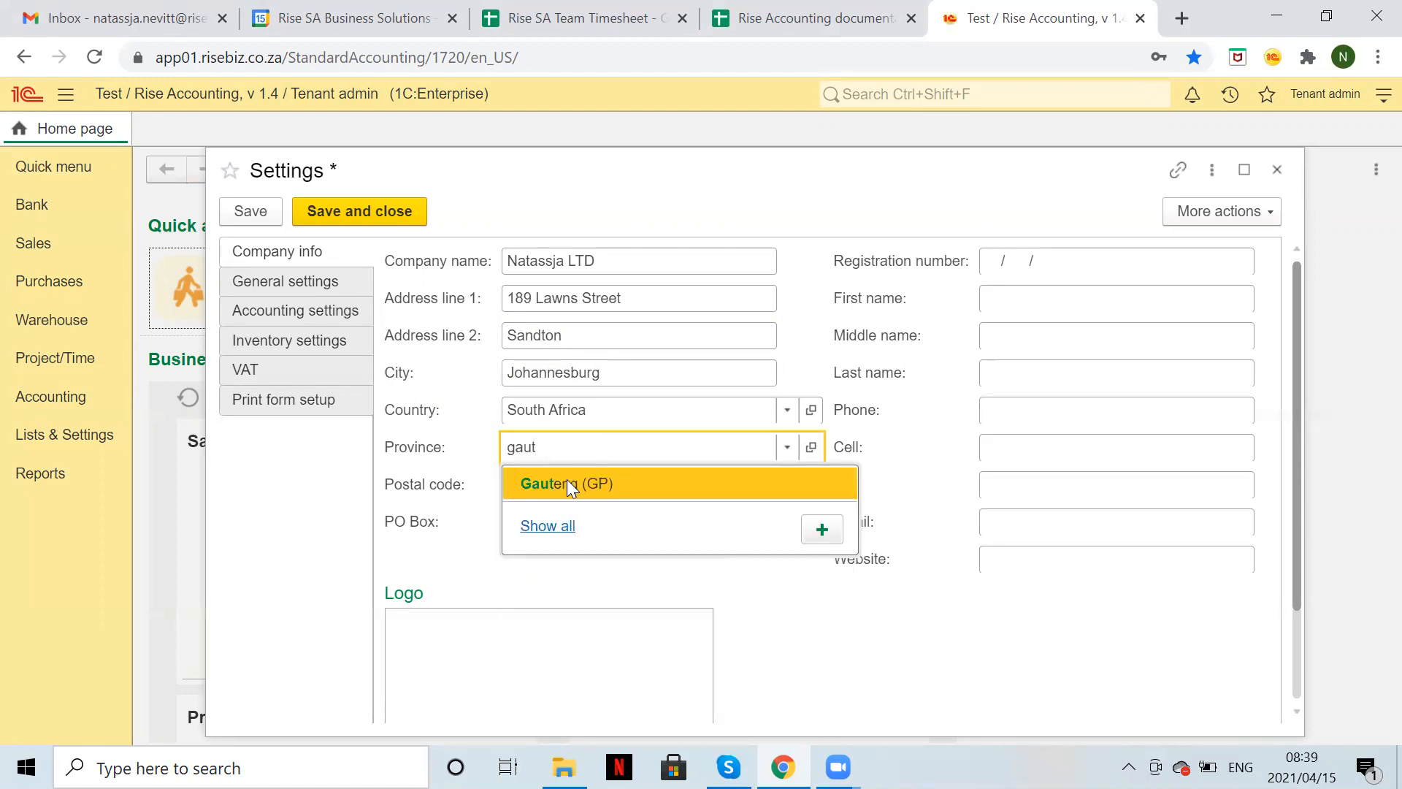
left_click(566, 482)
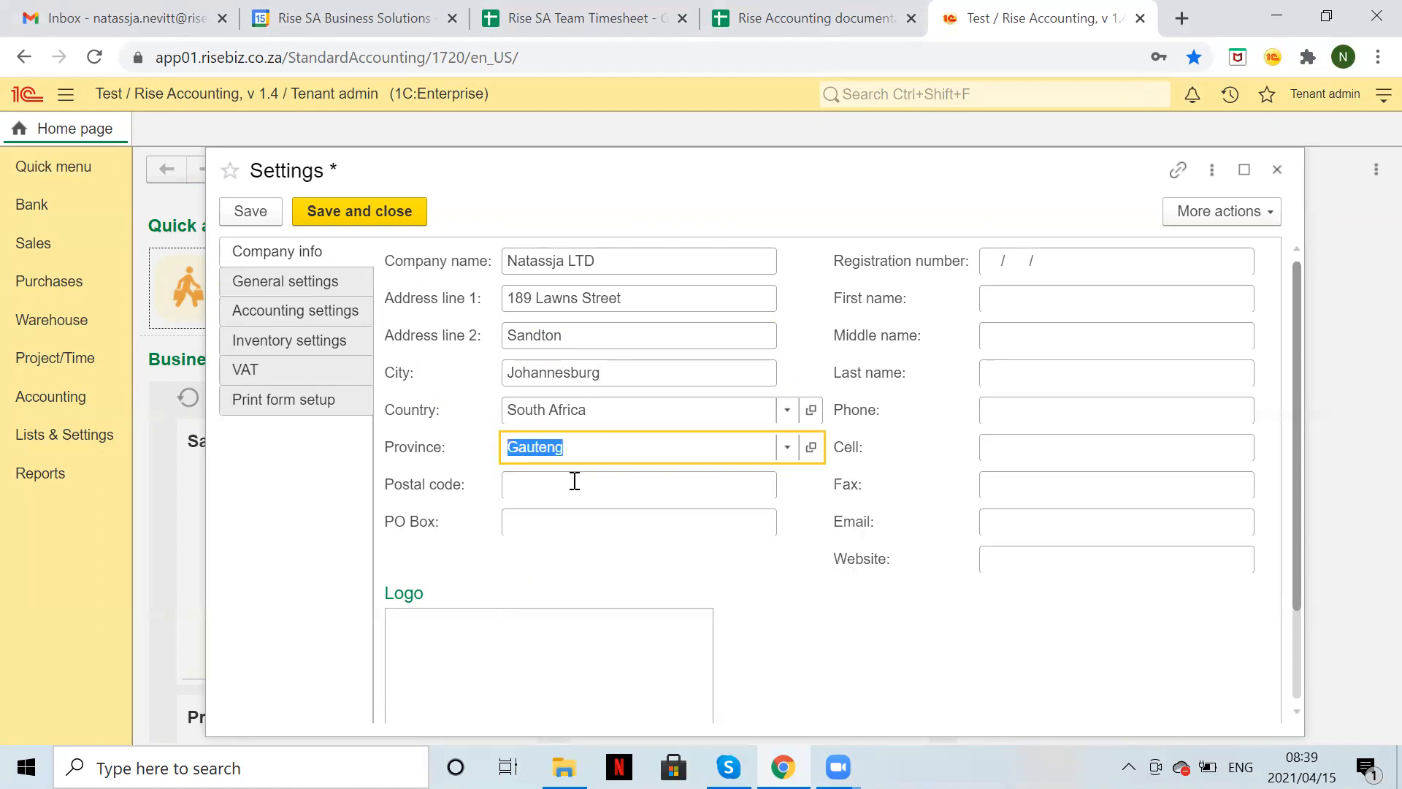
left_click(531, 480)
type("980")
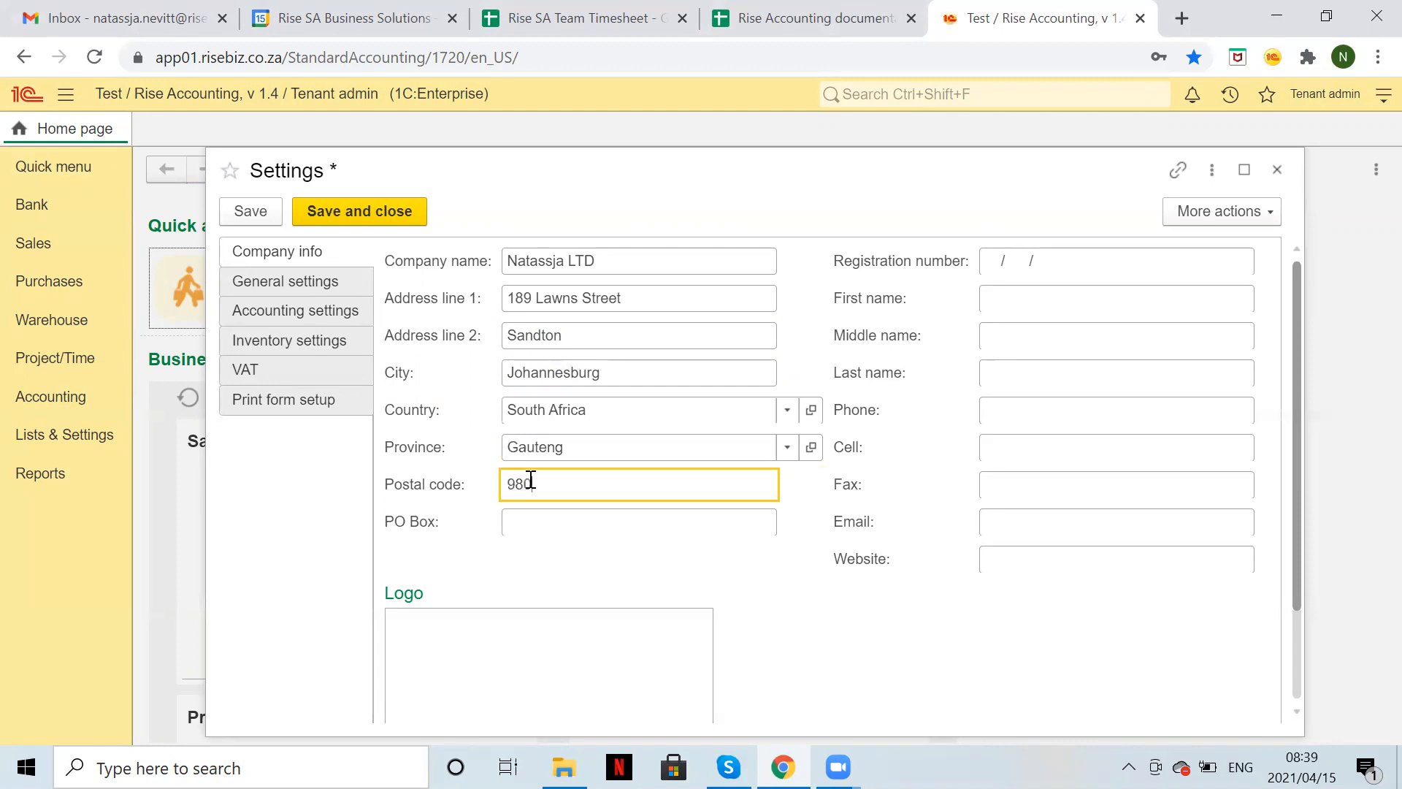
type("7")
left_click(540, 515)
type("880")
key("BackSpace")
key("BackSpace")
key("BackSpace")
type("9807")
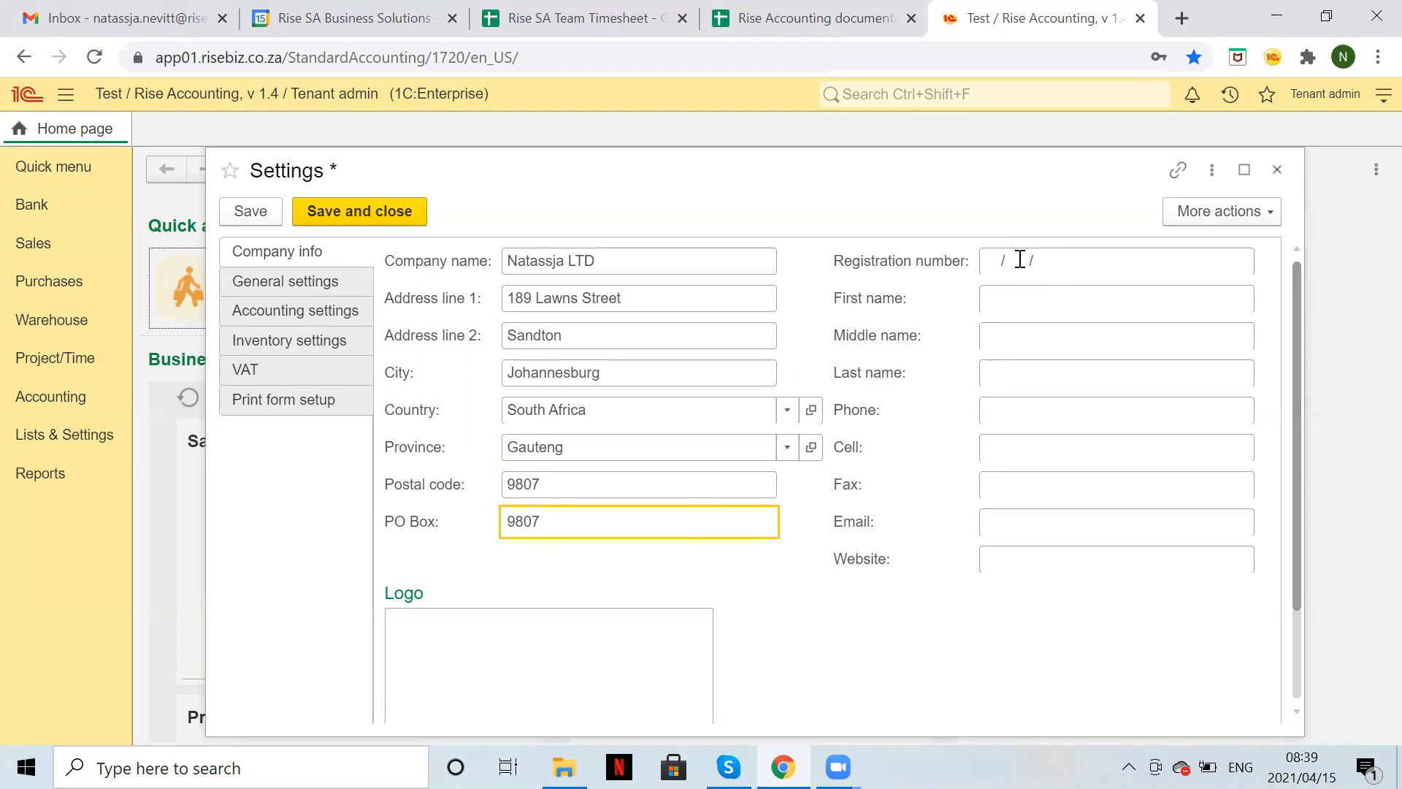
Enter the company registration number and the contact's first and last name.
left_click(991, 261)
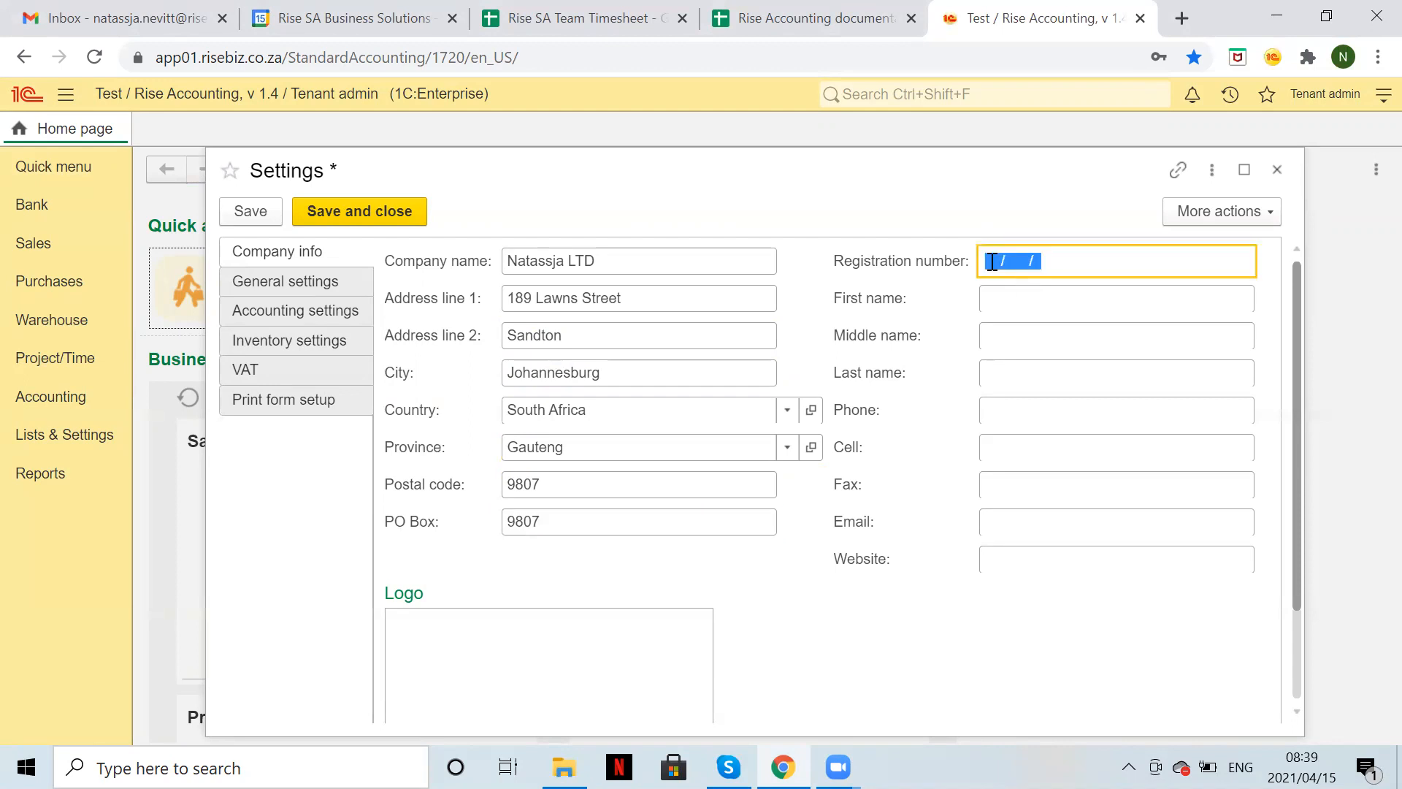
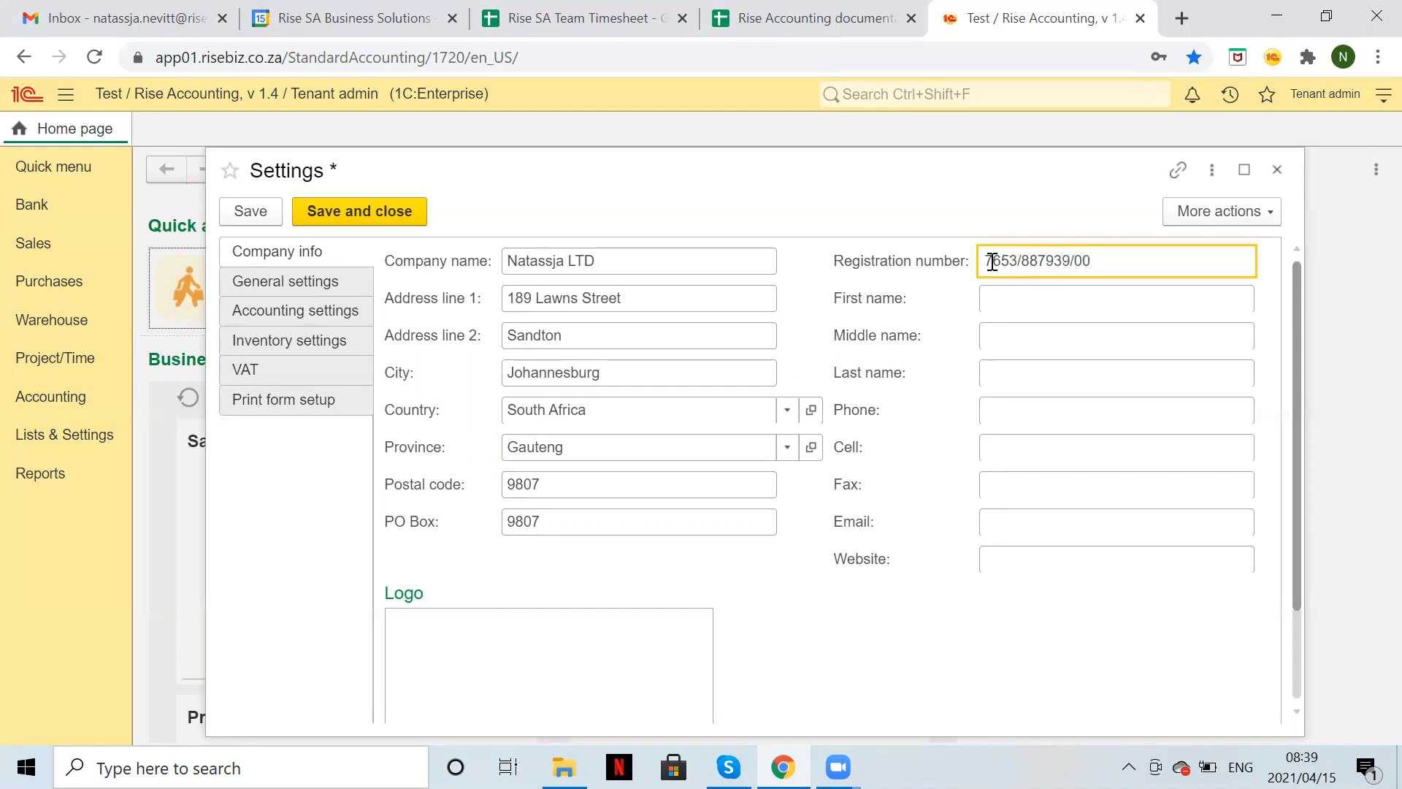
left_click(1010, 300)
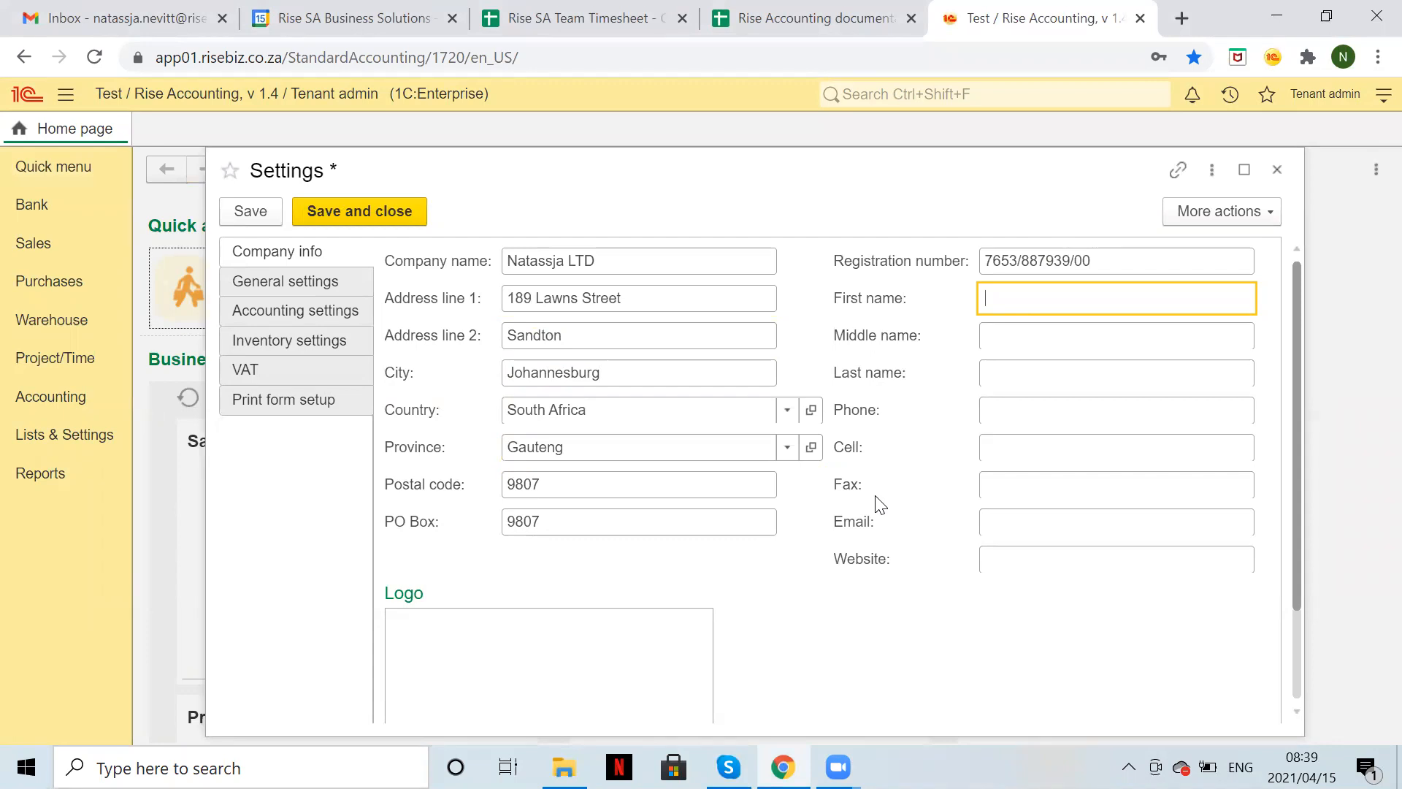
key("Tab")
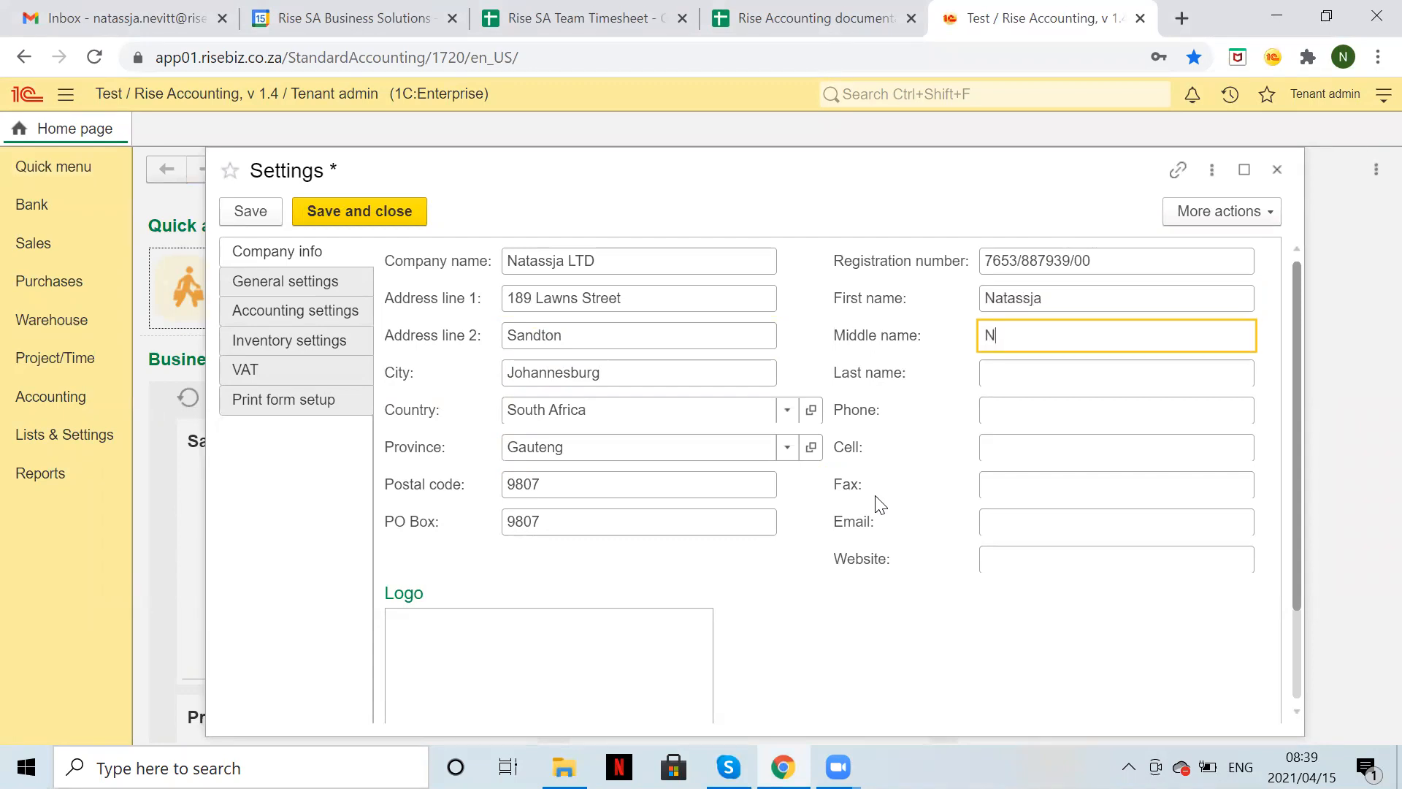
key("Tab")
key("Tab")
key("Tab")
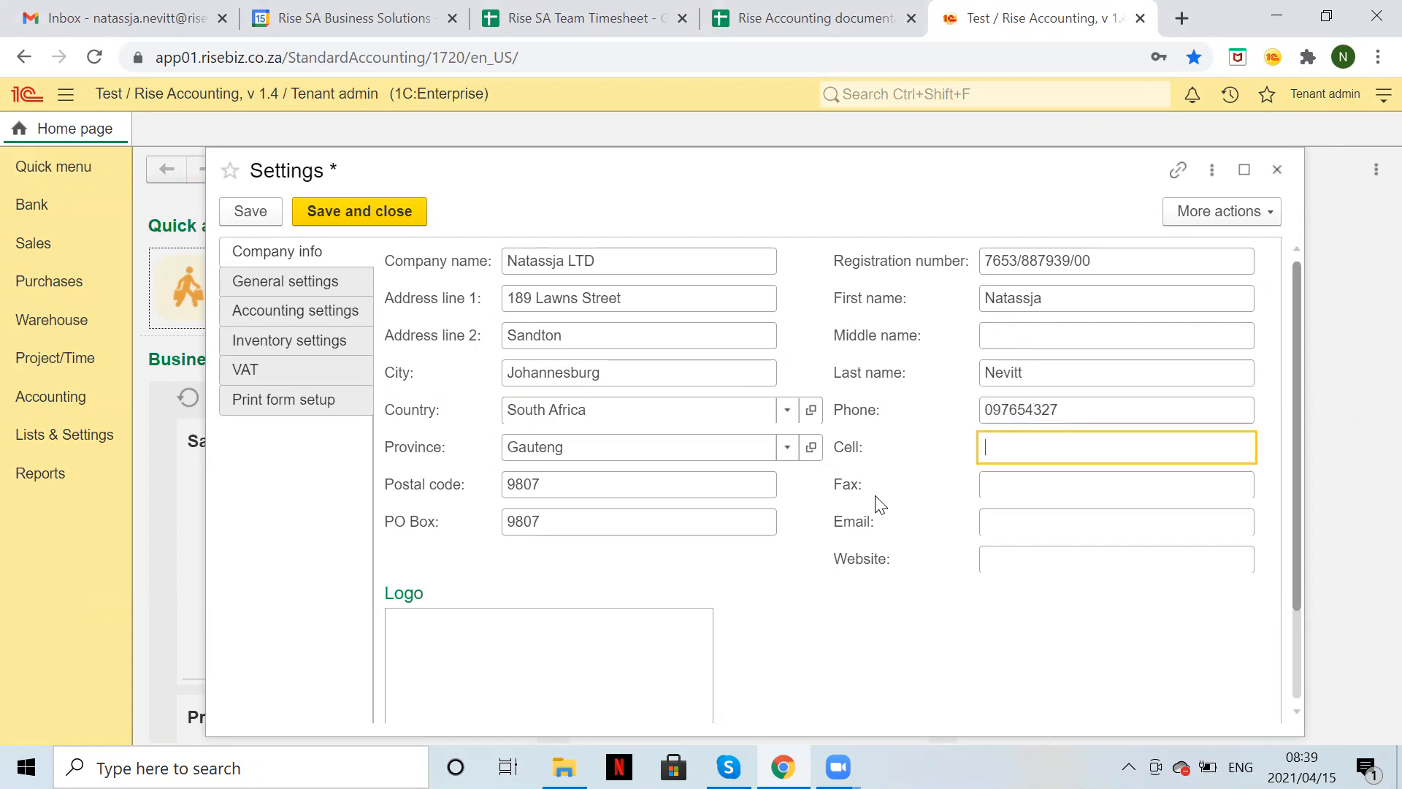
left_click(1000, 527)
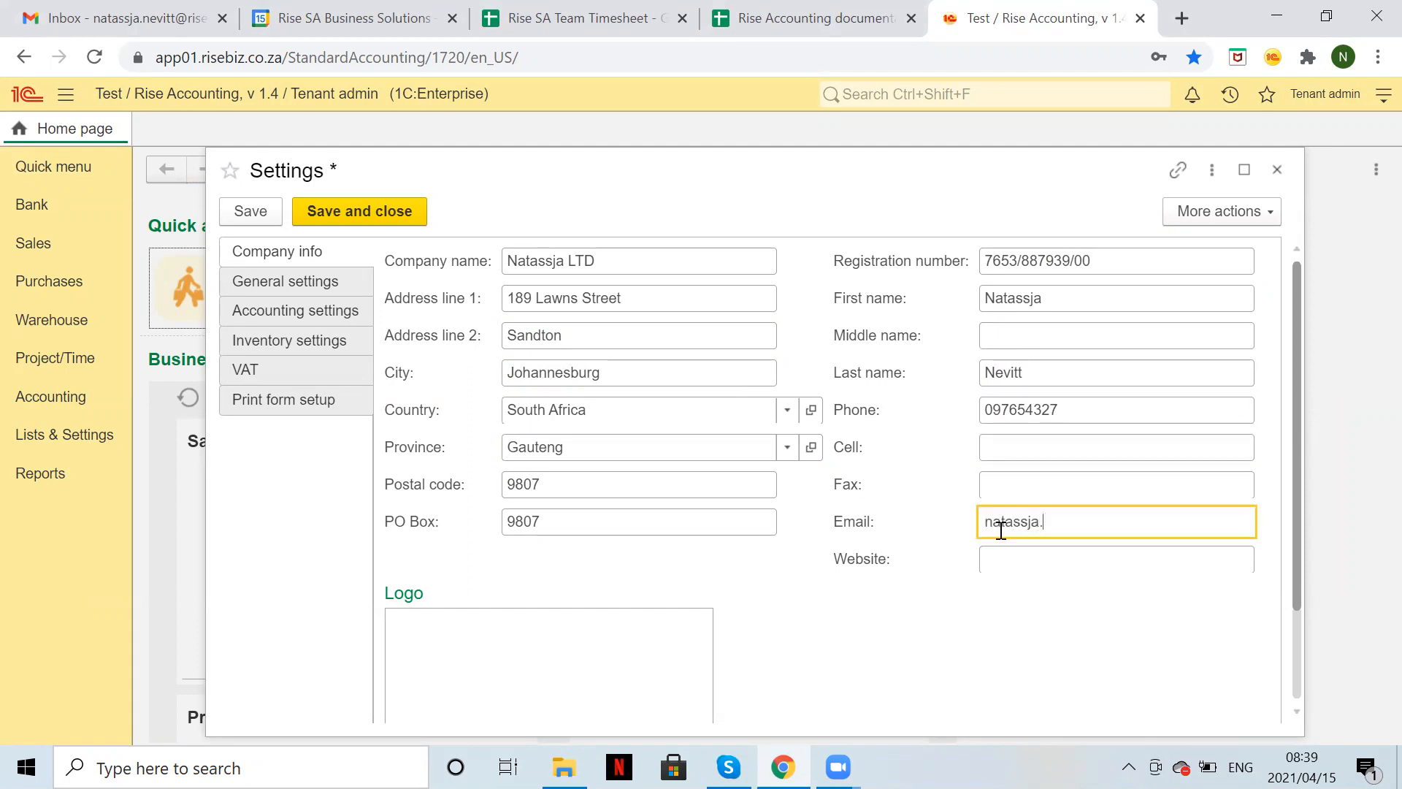
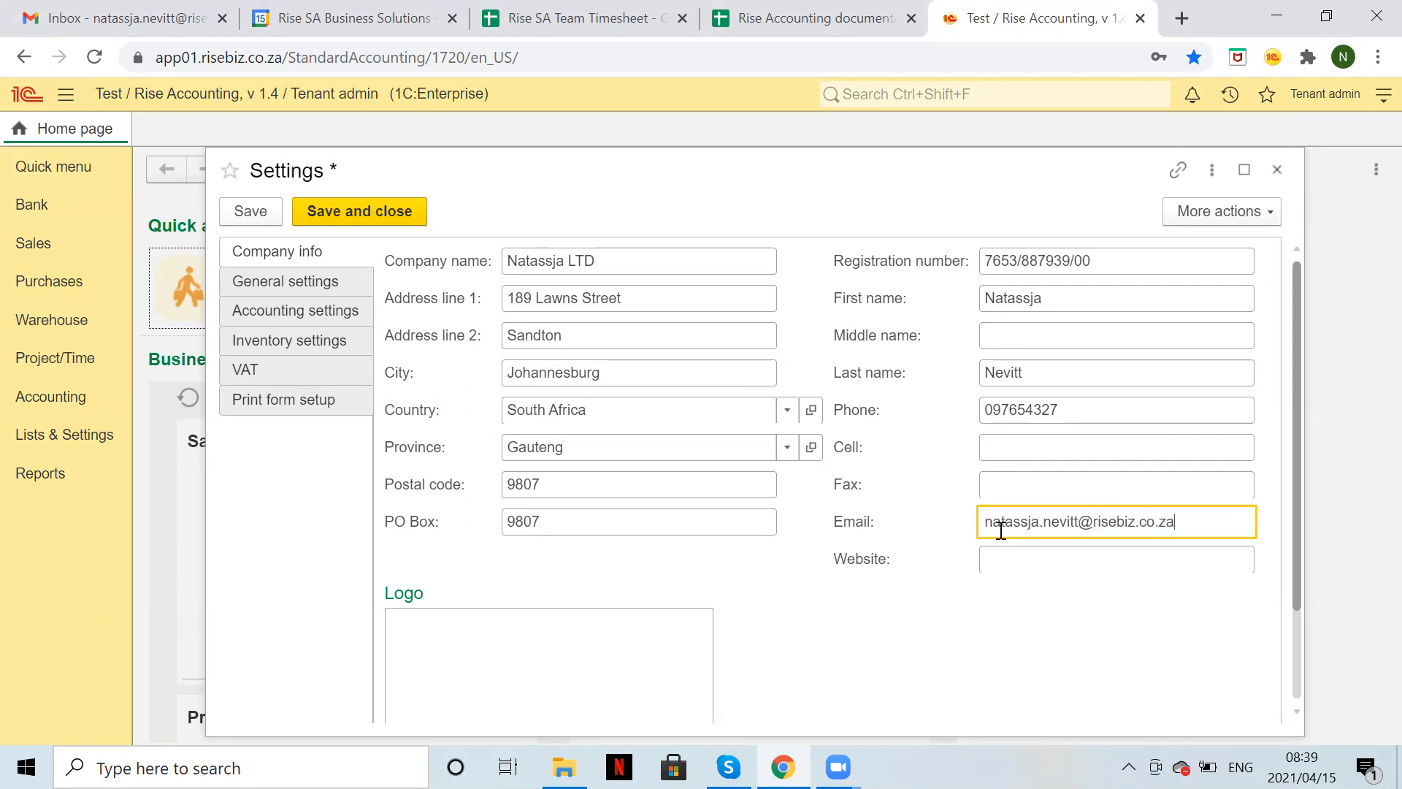
left_click(1010, 559)
type("w")
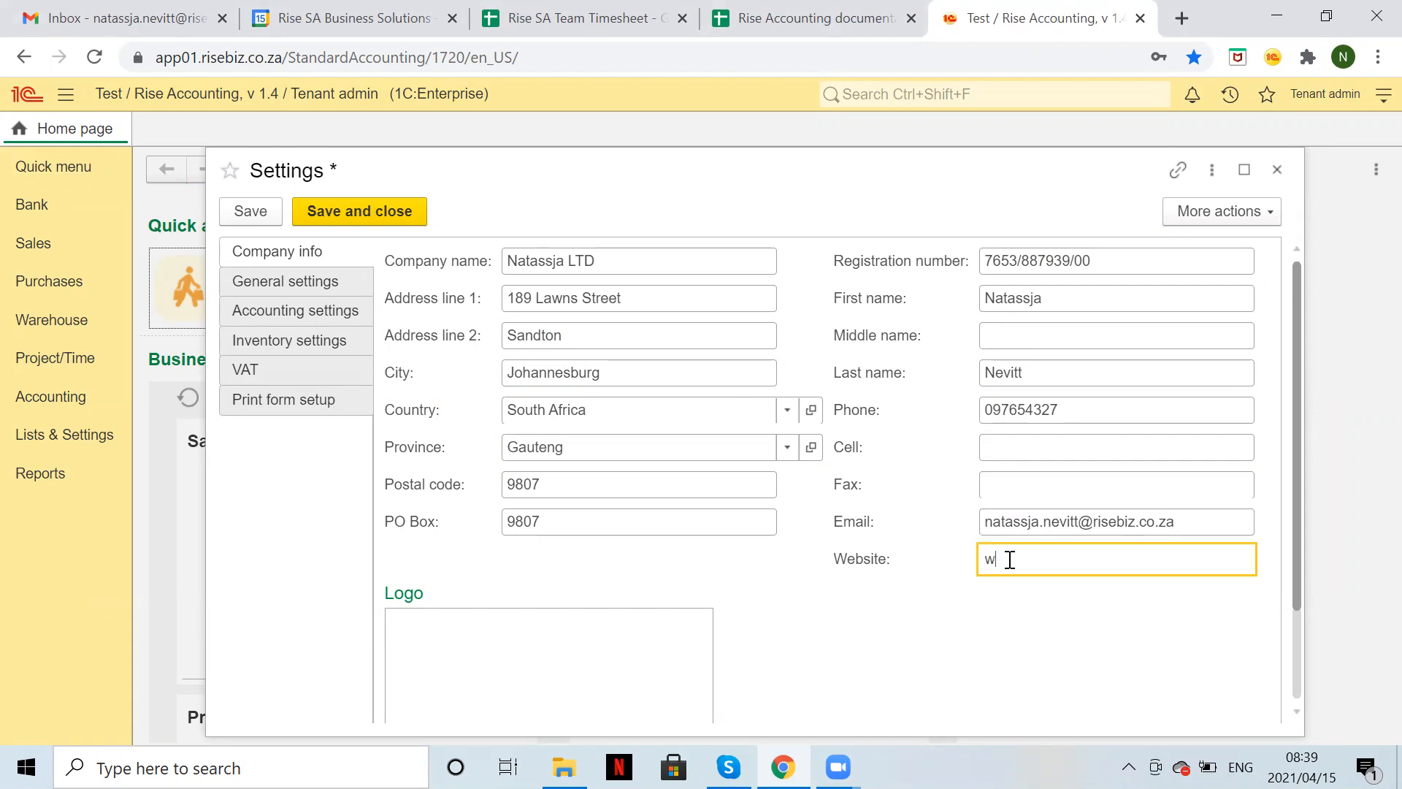
type("ww.riseaccounting.co.za")
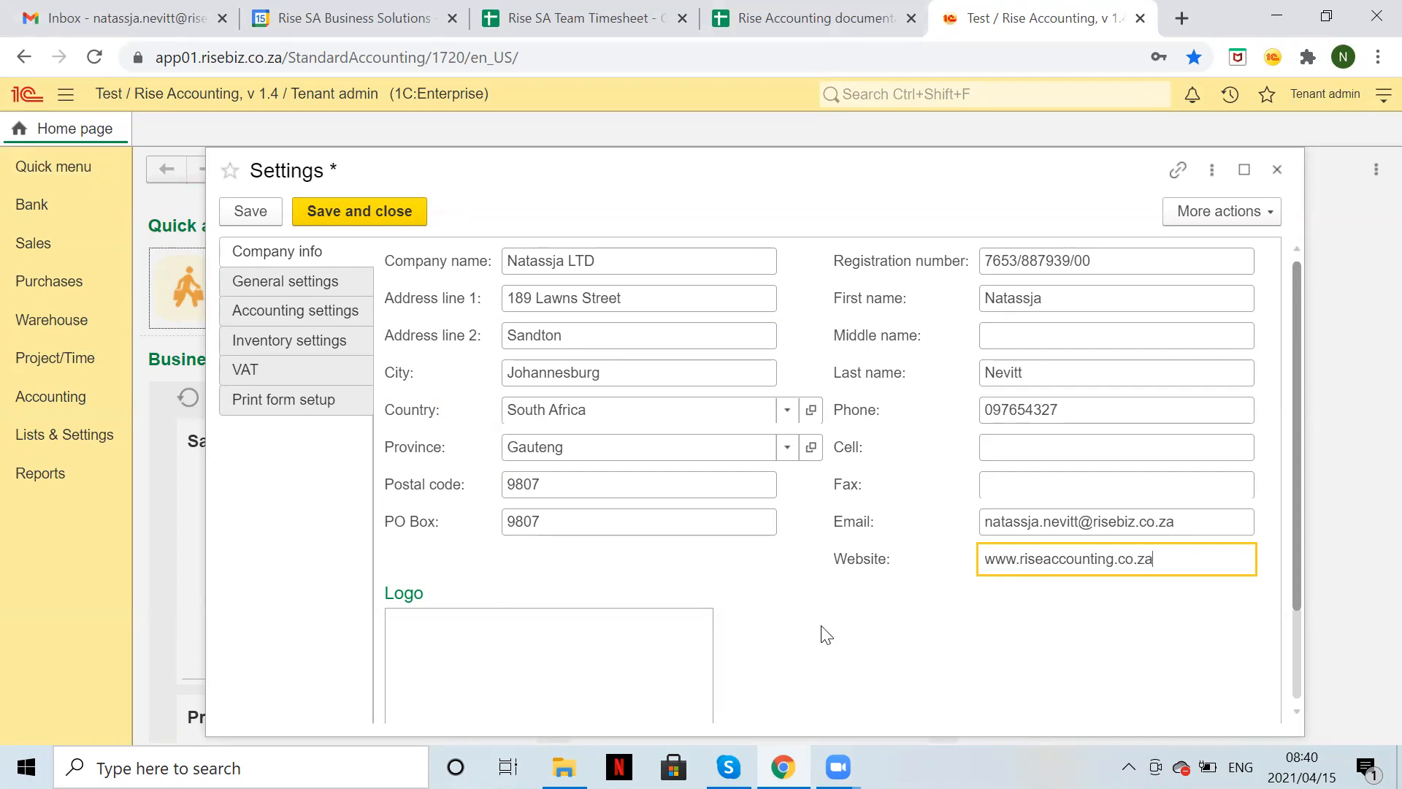
scroll(823, 628, "down", 2)
Abandon the logo upload without choosing a file and dismiss the invalid-image notice.
left_click(447, 677)
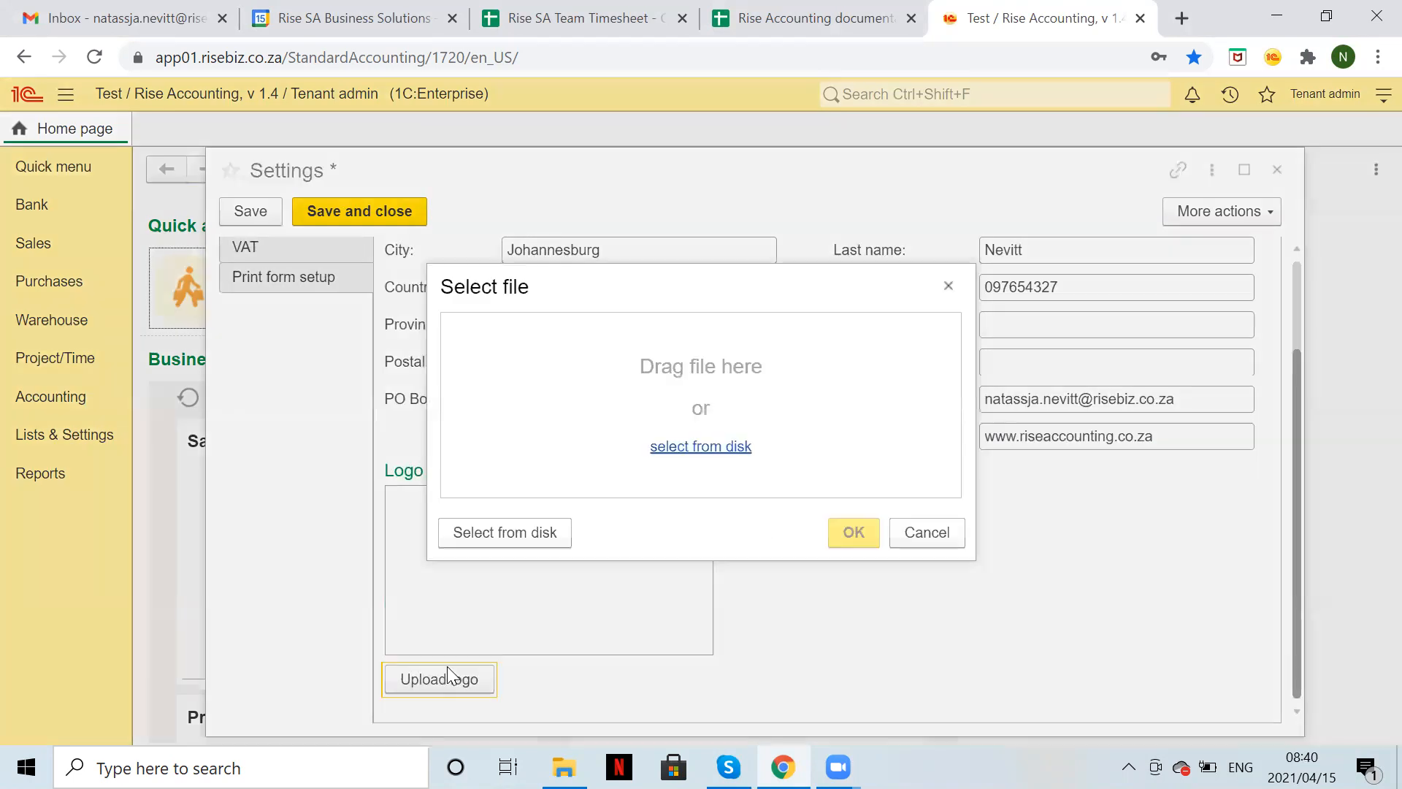
left_click(705, 448)
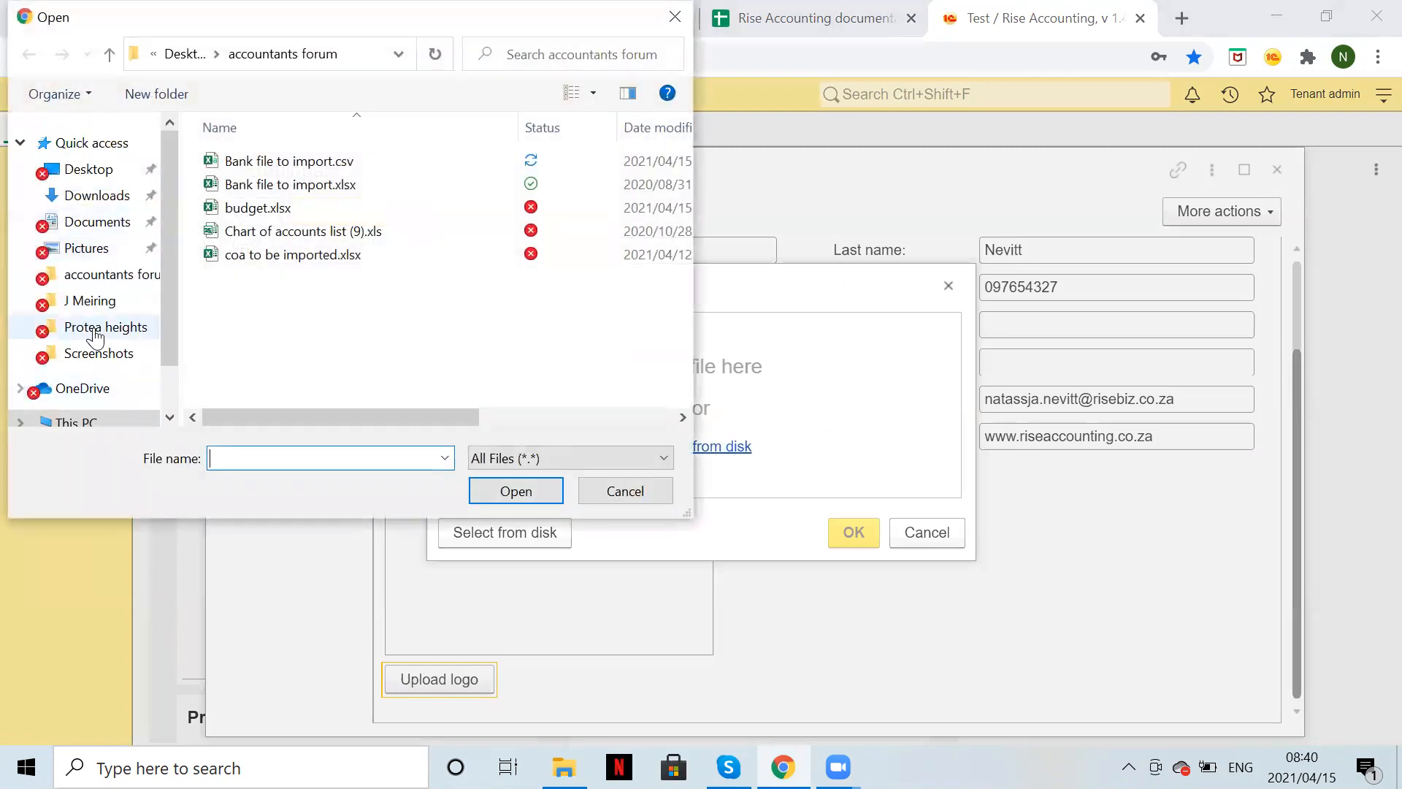
scroll(95, 329, "down", 1)
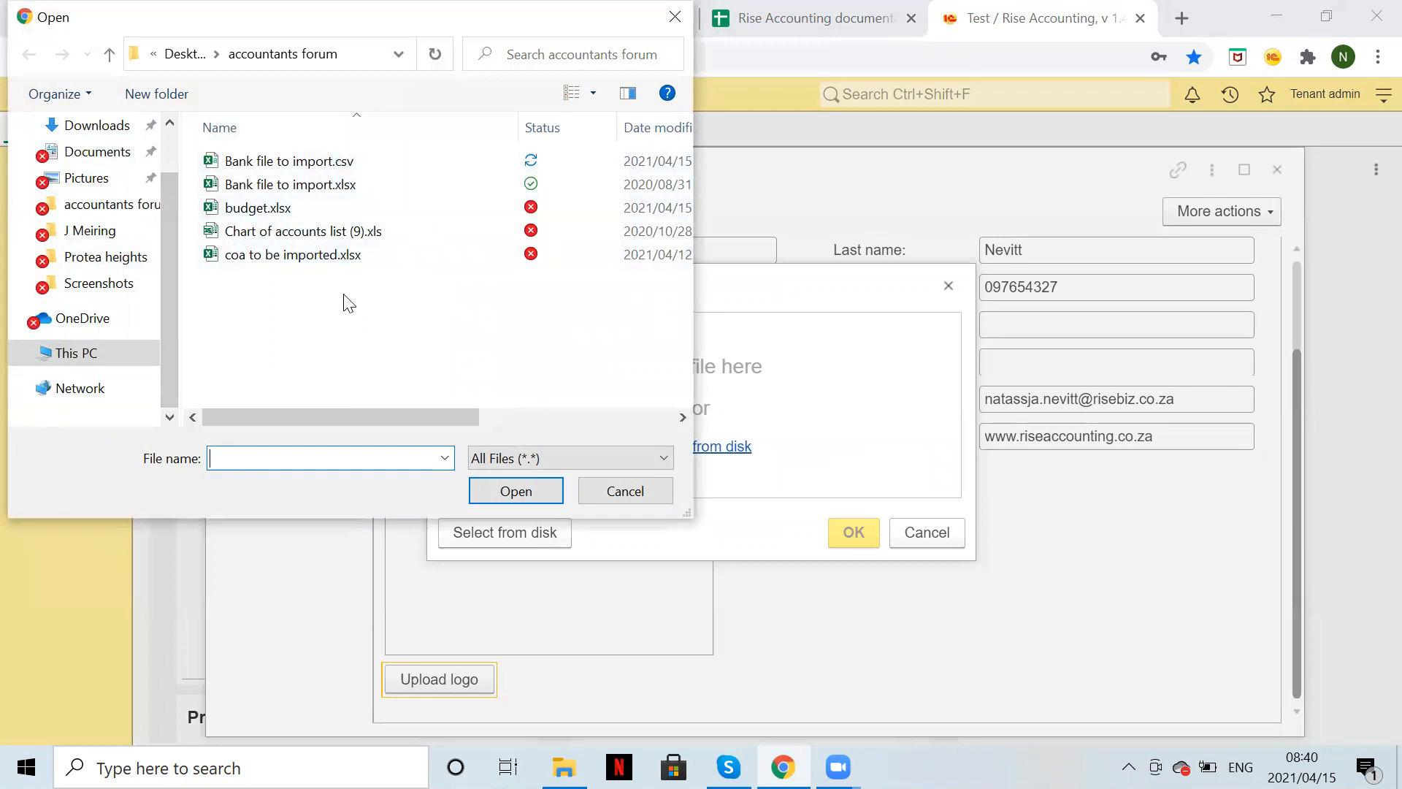
scroll(22, 175, "up", 2)
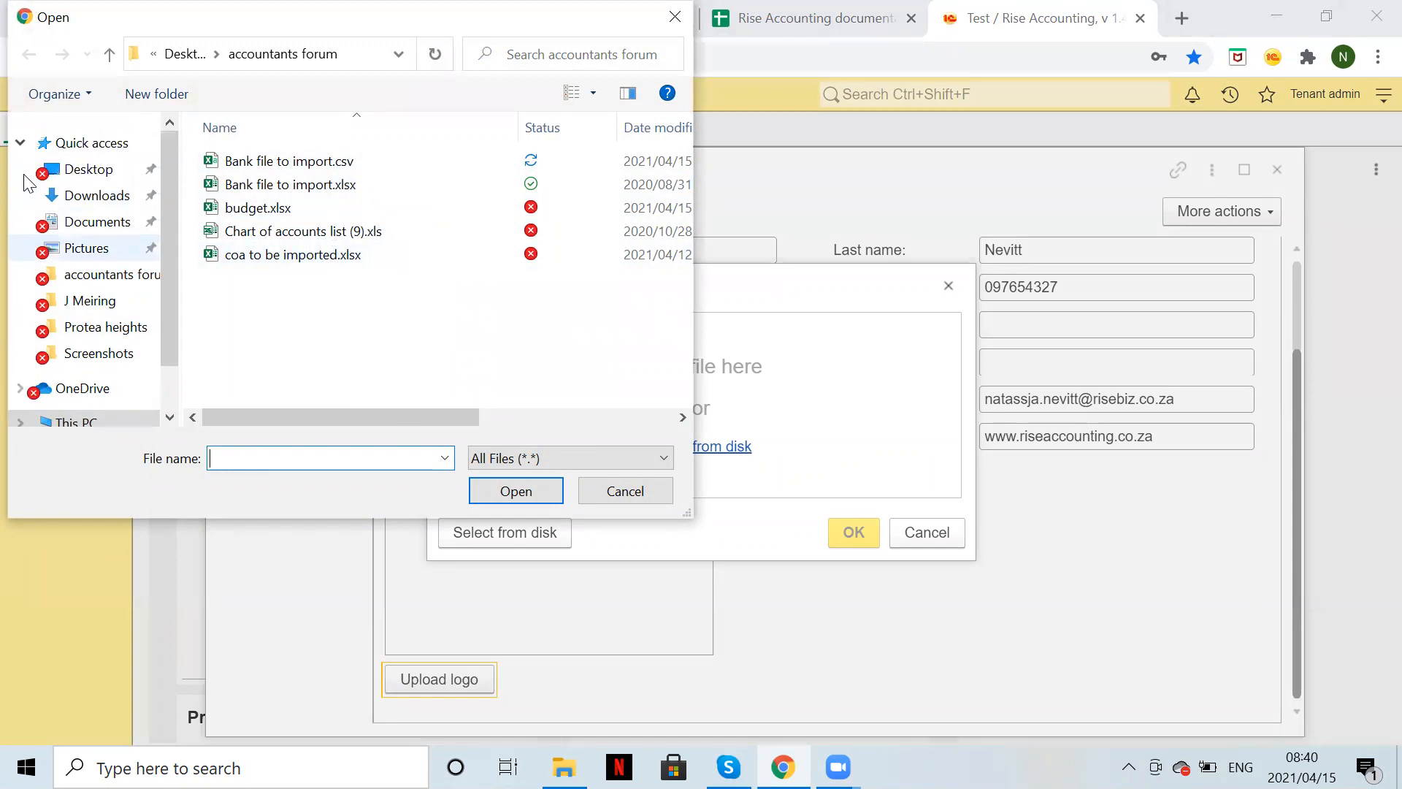
left_click(622, 495)
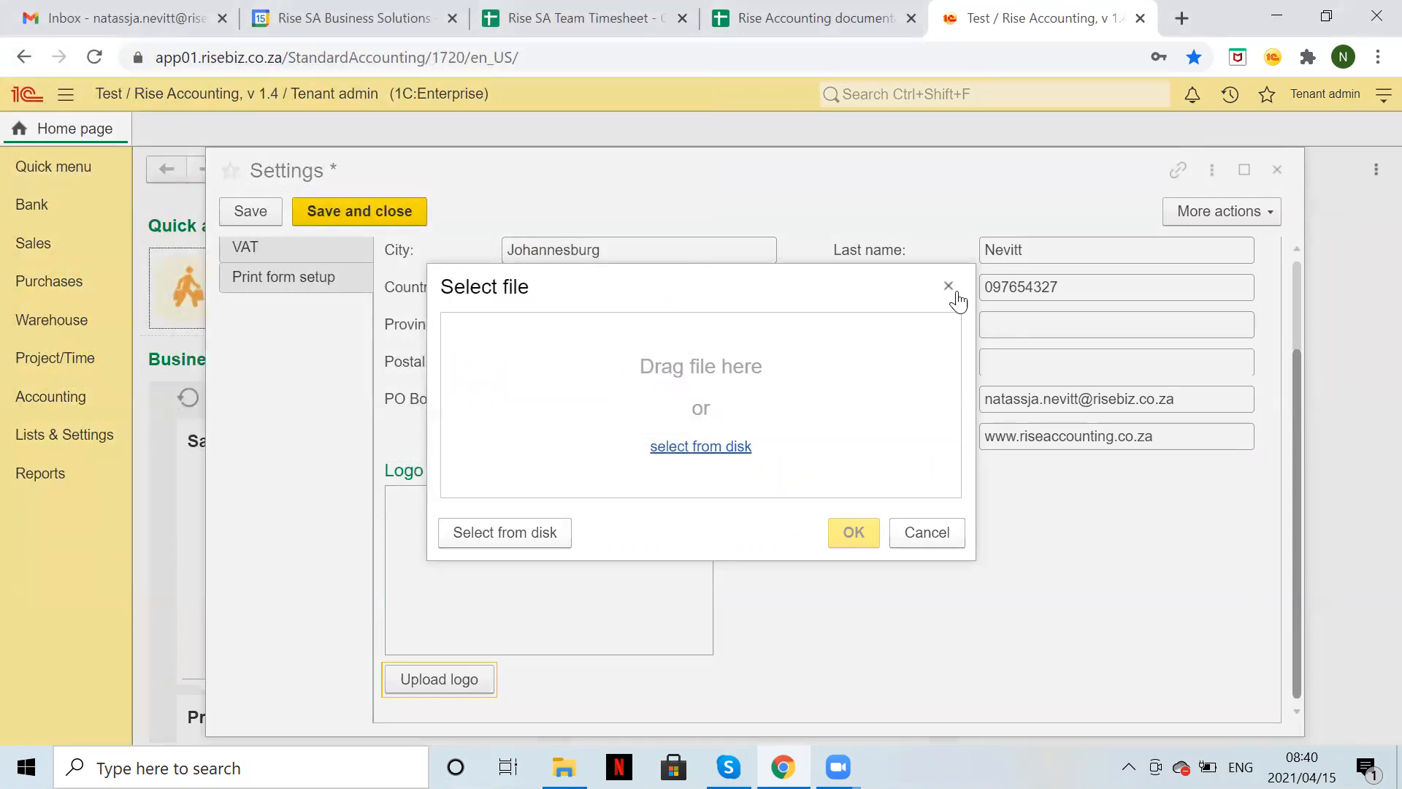
left_click(949, 286)
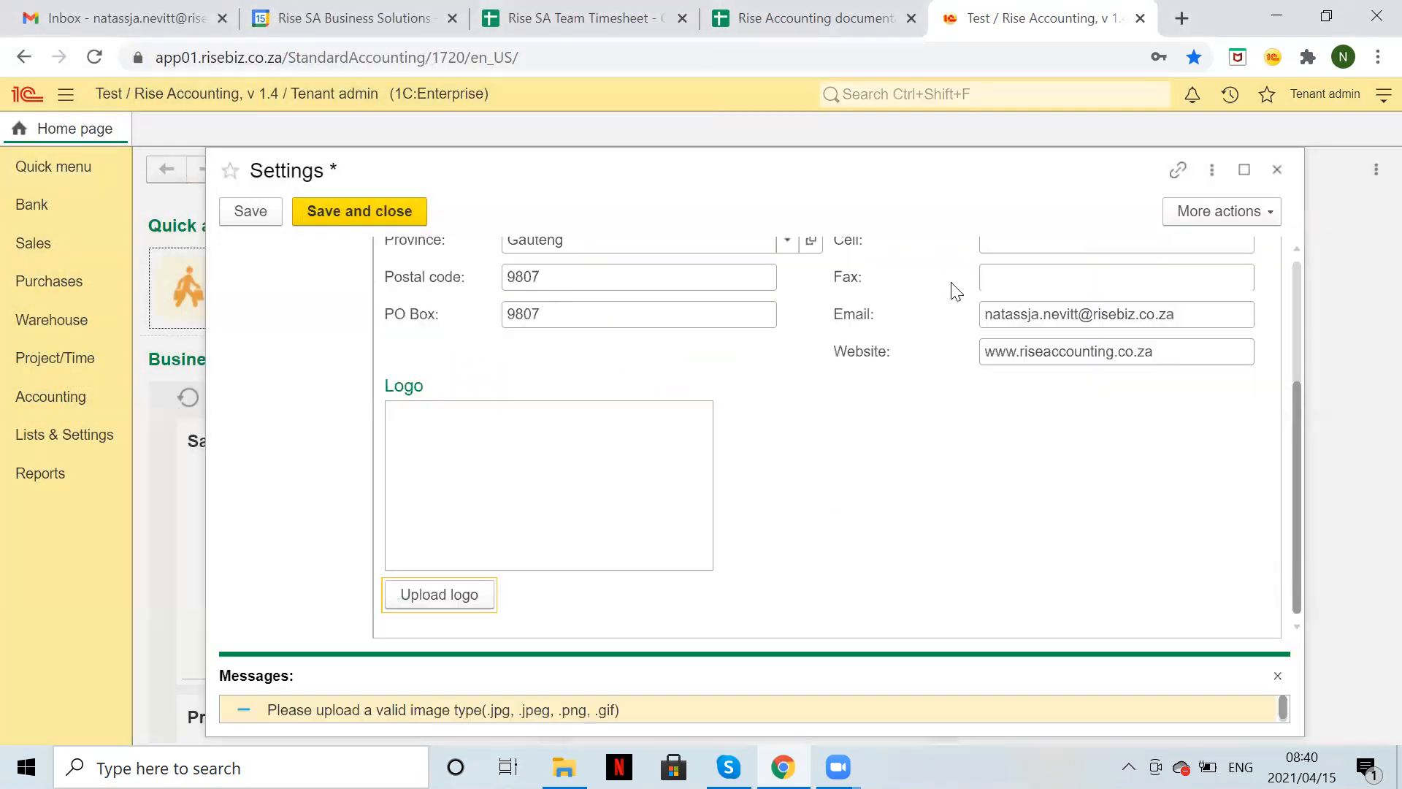
left_click(1276, 678)
Review the company info page and move to General settings.
scroll(754, 413, "up", 2)
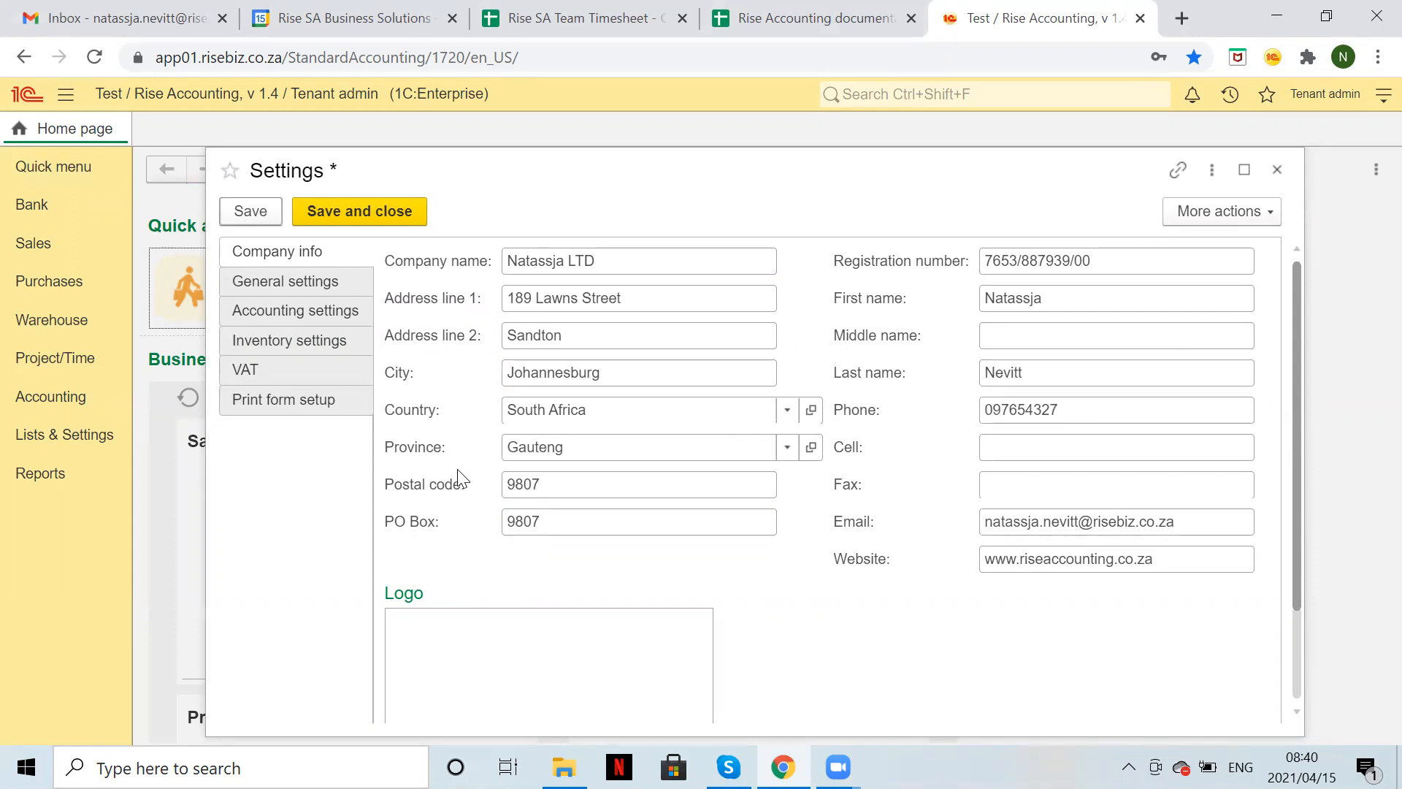
scroll(457, 475, "down", 2)
scroll(457, 463, "up", 2)
left_click(346, 286)
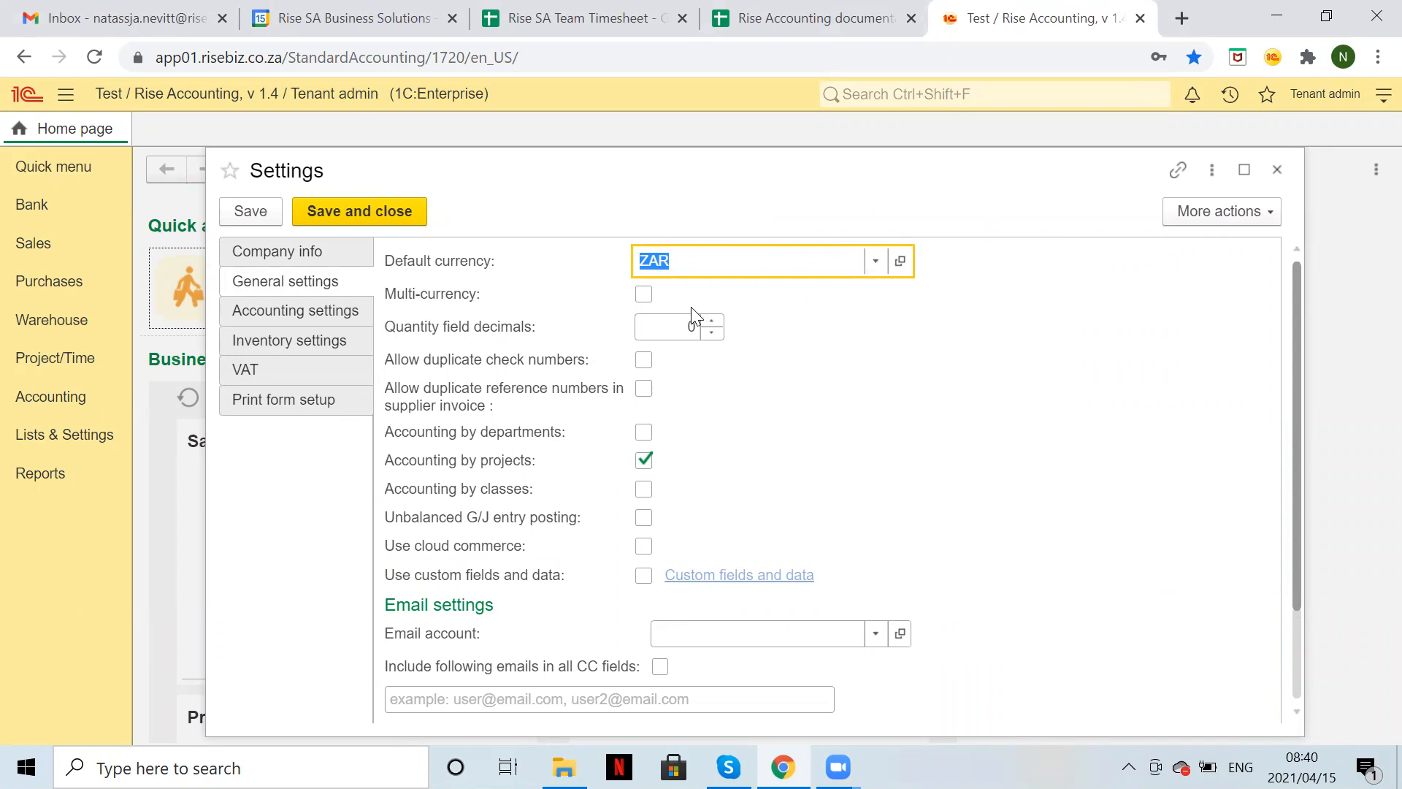
Re-select ZAR as the default currency and dismiss the restart notice.
left_click(875, 262)
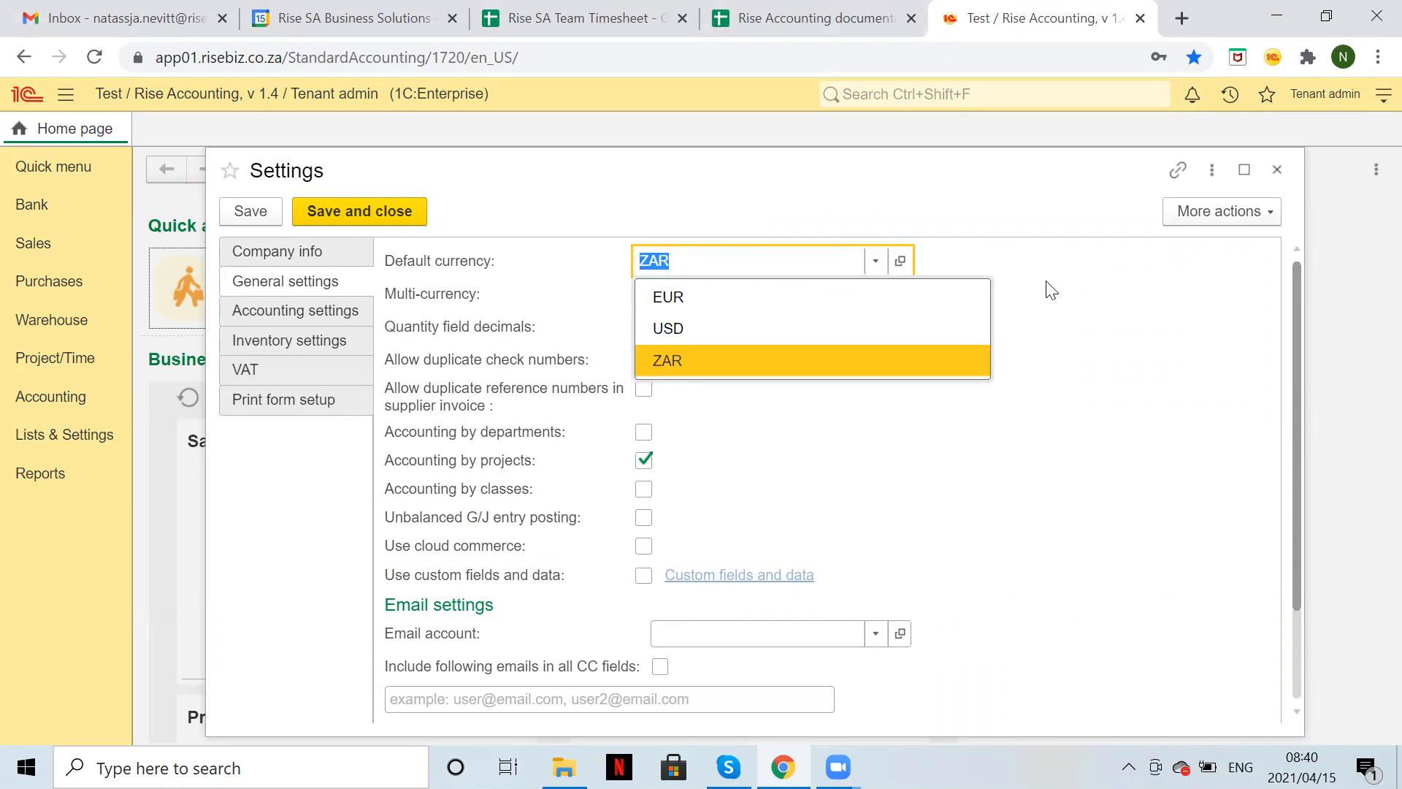
left_click(943, 235)
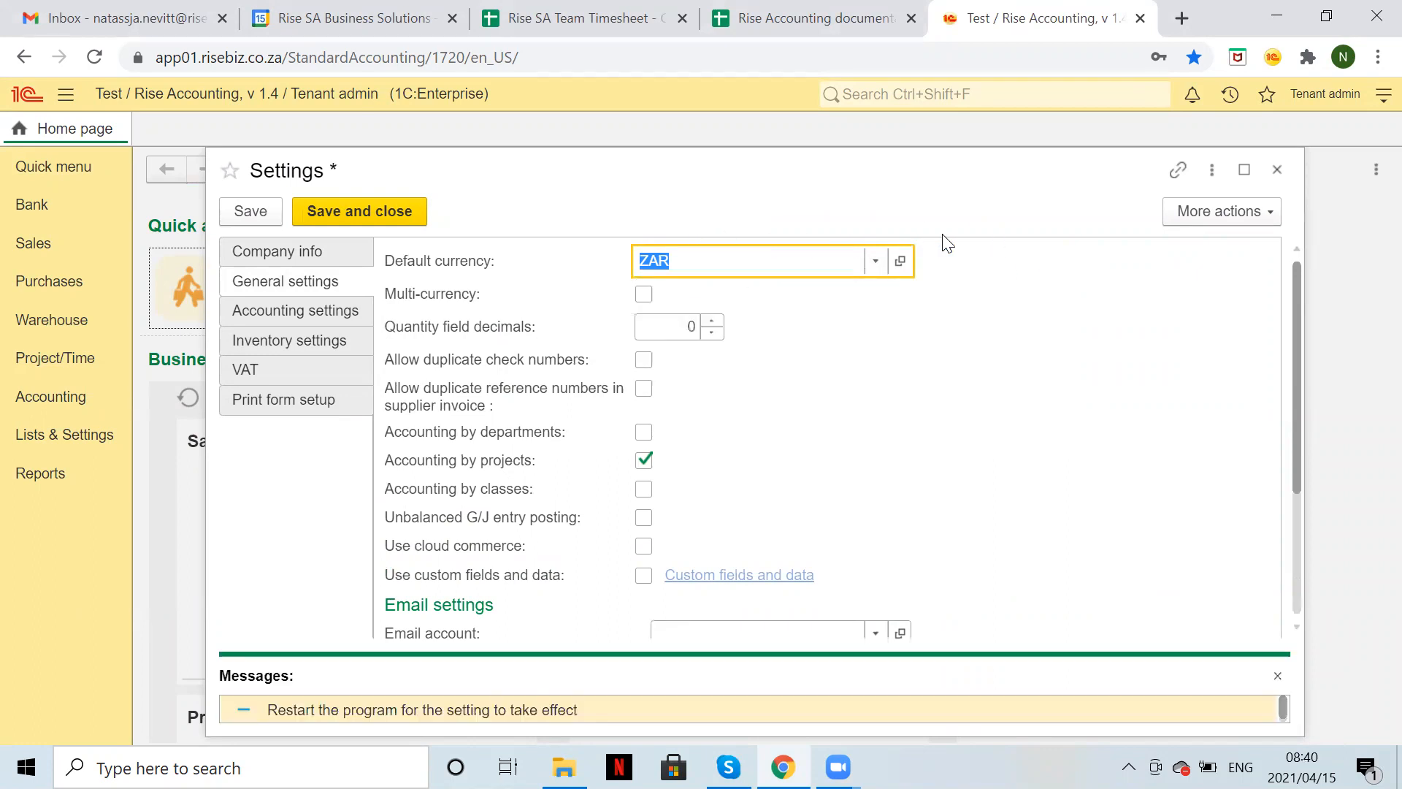
left_click(1277, 676)
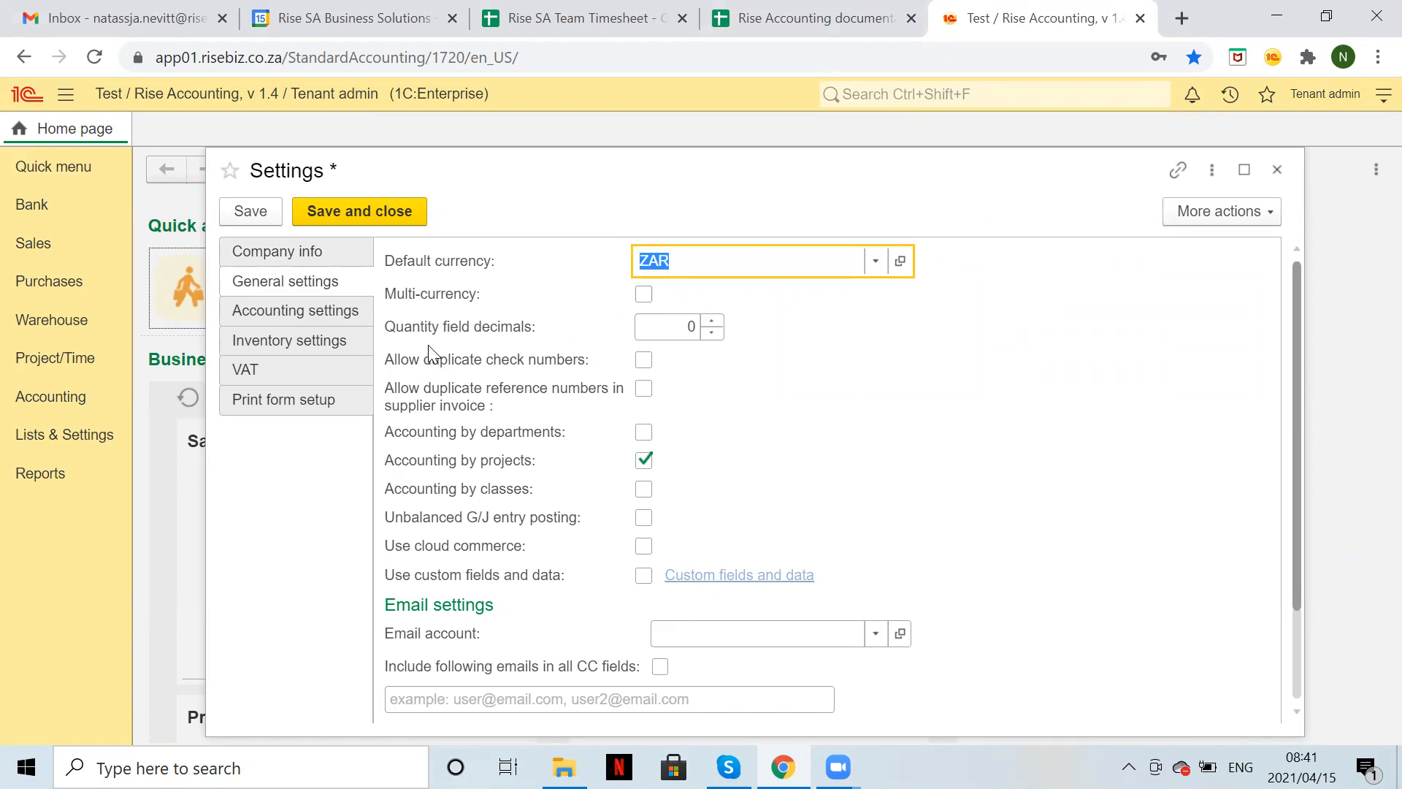
Change Quantity field decimals and review the Email and Bank transactions sections.
left_click(679, 325)
type("1")
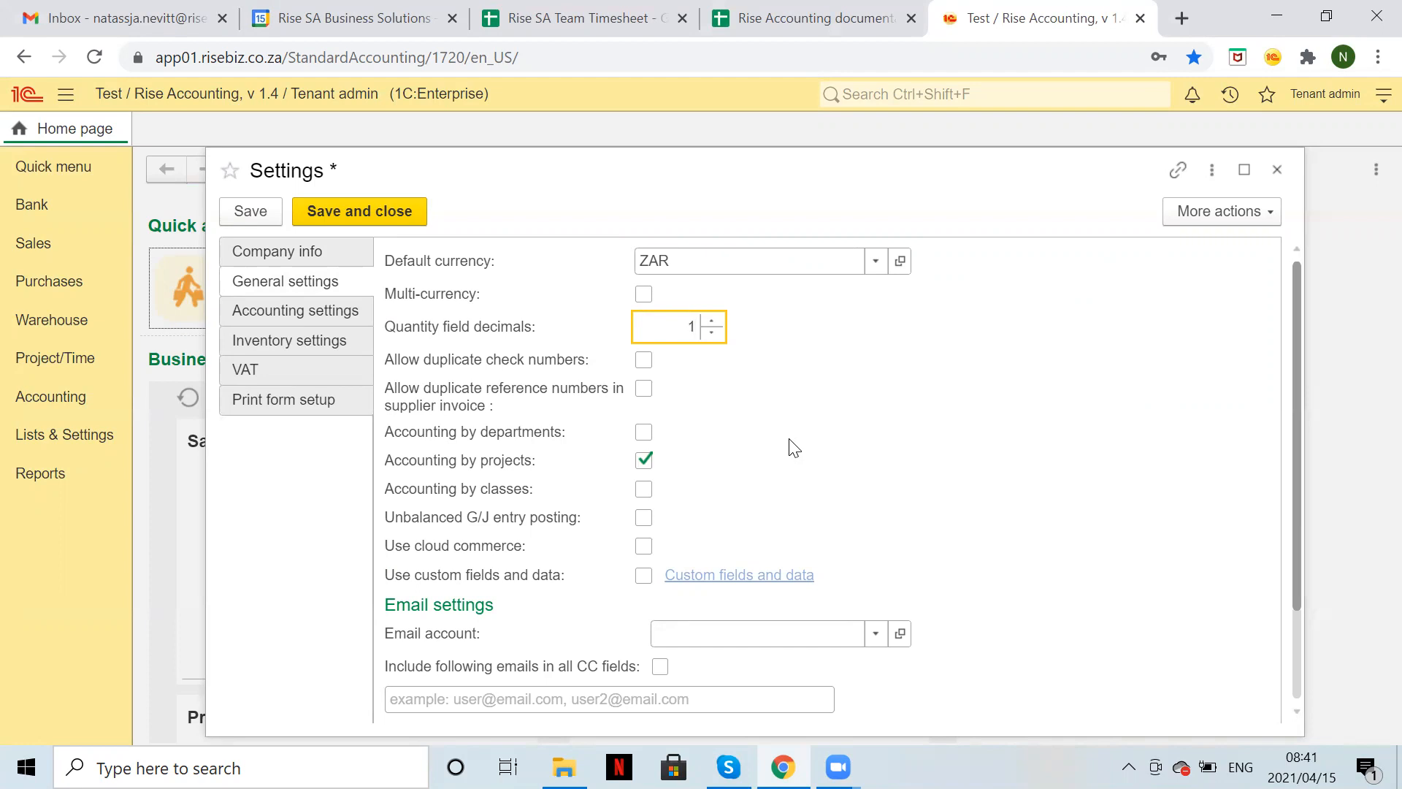
key("BackSpace")
type("0")
key("BackSpace")
type("4")
key("BackSpace")
type("1")
scroll(1008, 522, "down", 2)
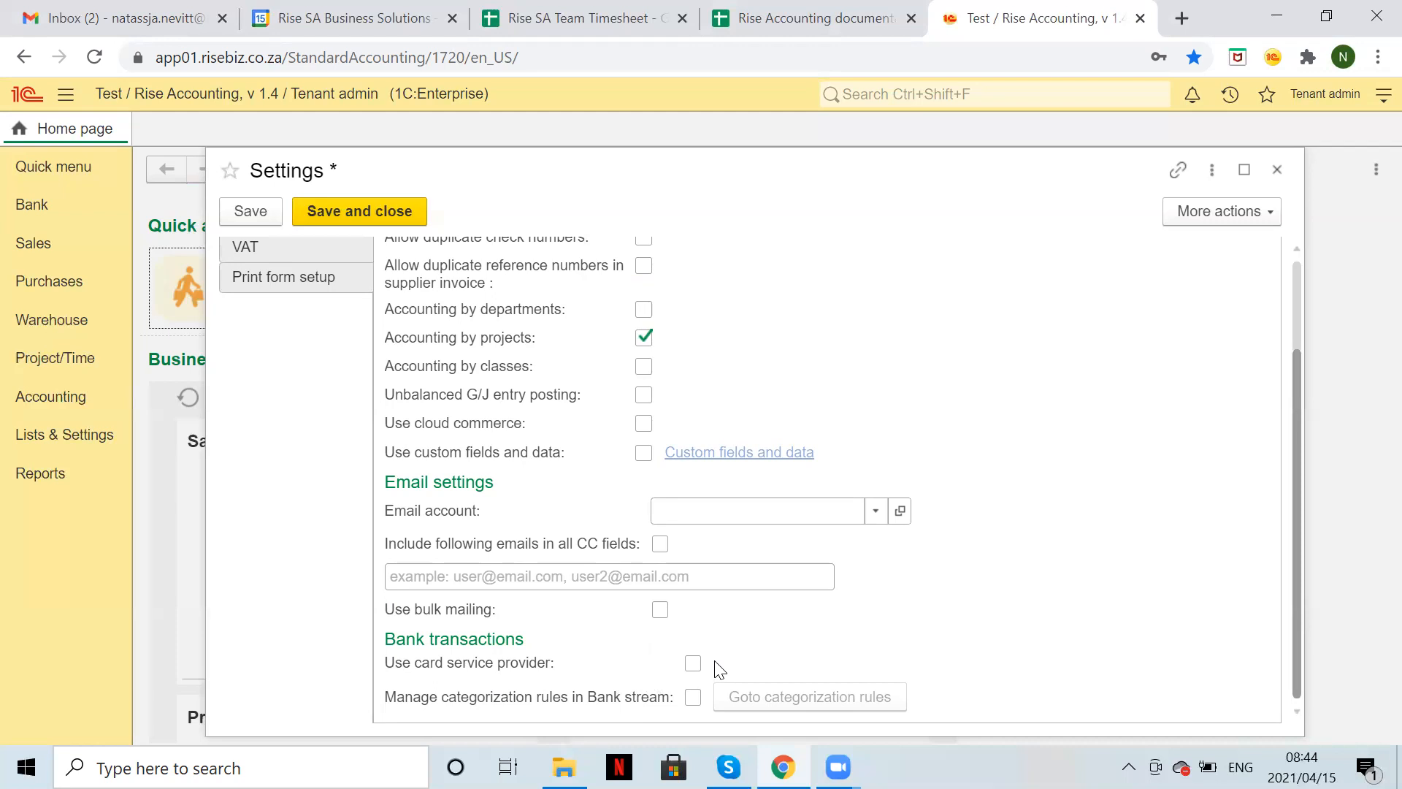
scroll(719, 669, "up", 2)
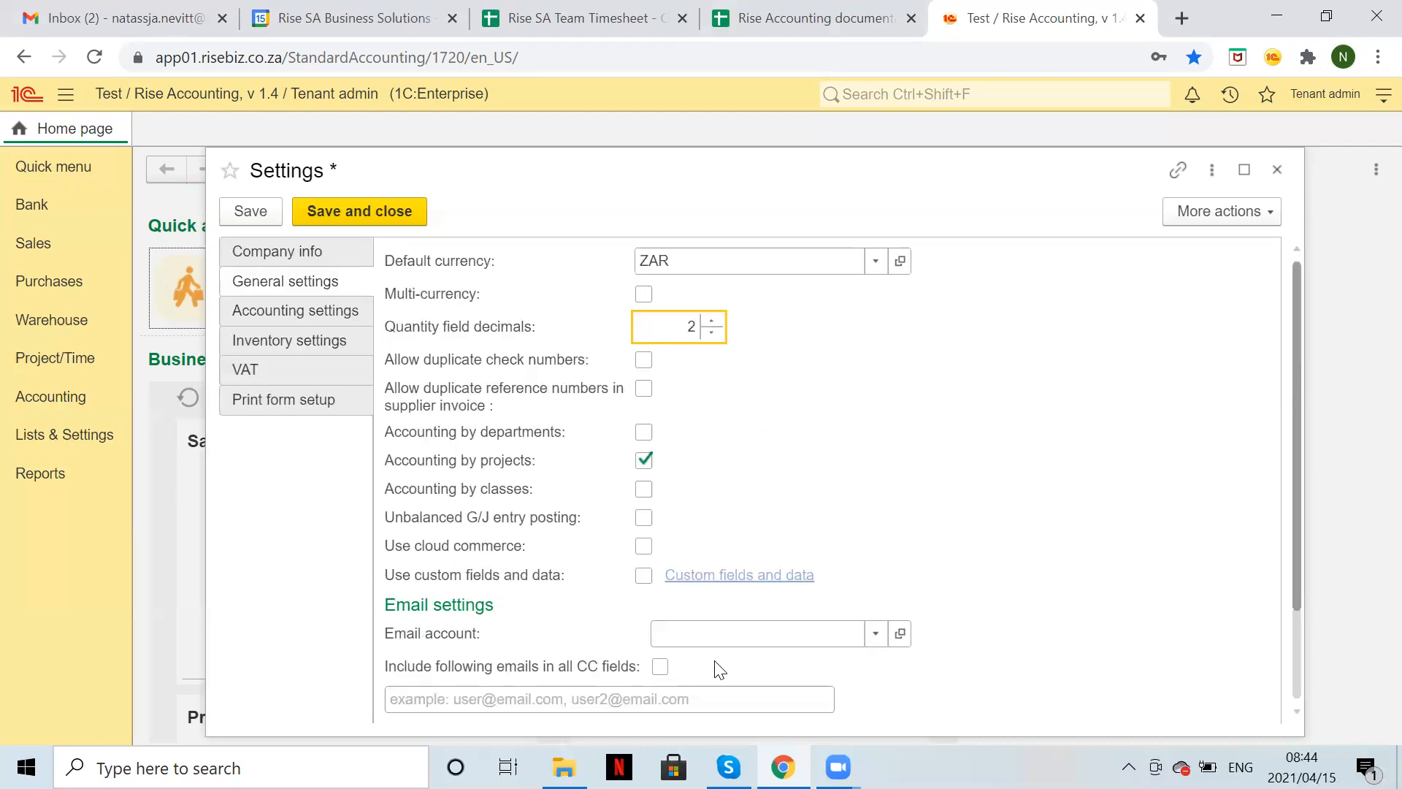
In Accounting settings, make March the first month of the fiscal year.
left_click(296, 317)
scroll(913, 636, "down", 1)
scroll(912, 637, "down", 1)
scroll(913, 636, "up", 2)
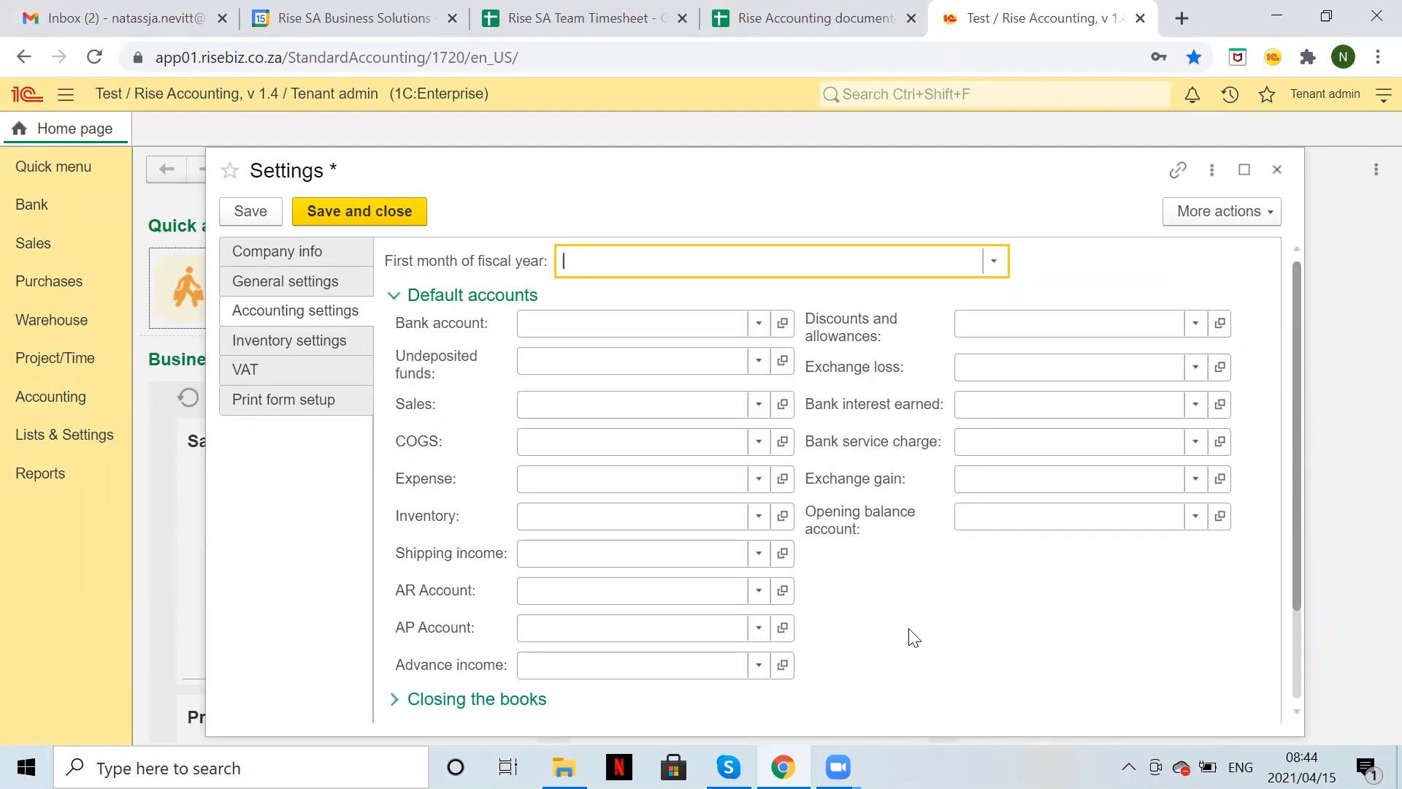
left_click(992, 263)
left_click(713, 363)
Set bank account 8400/000 FNB and undeposited funds 8410/000 Cash box/Petty cash.
left_click(632, 321)
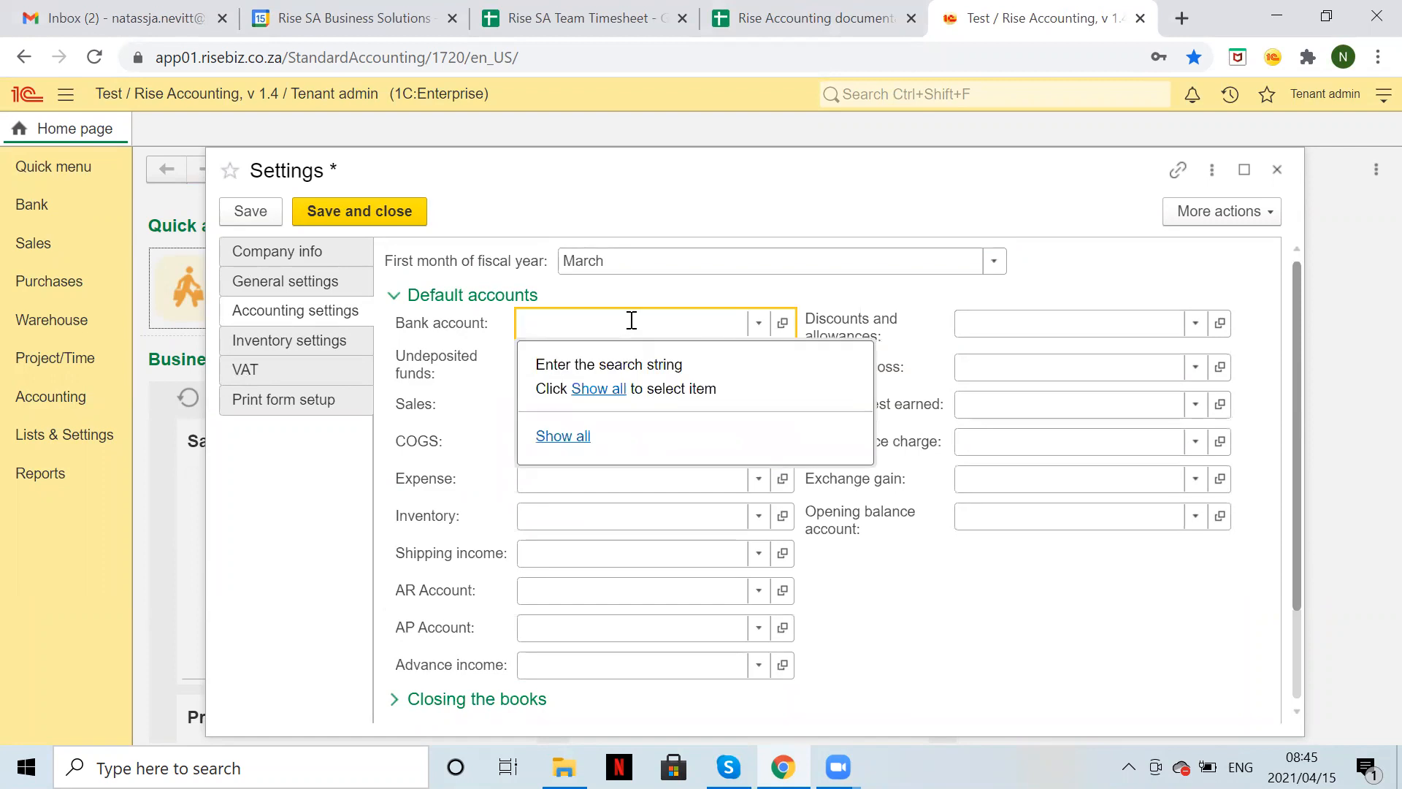
type("84")
key("Return")
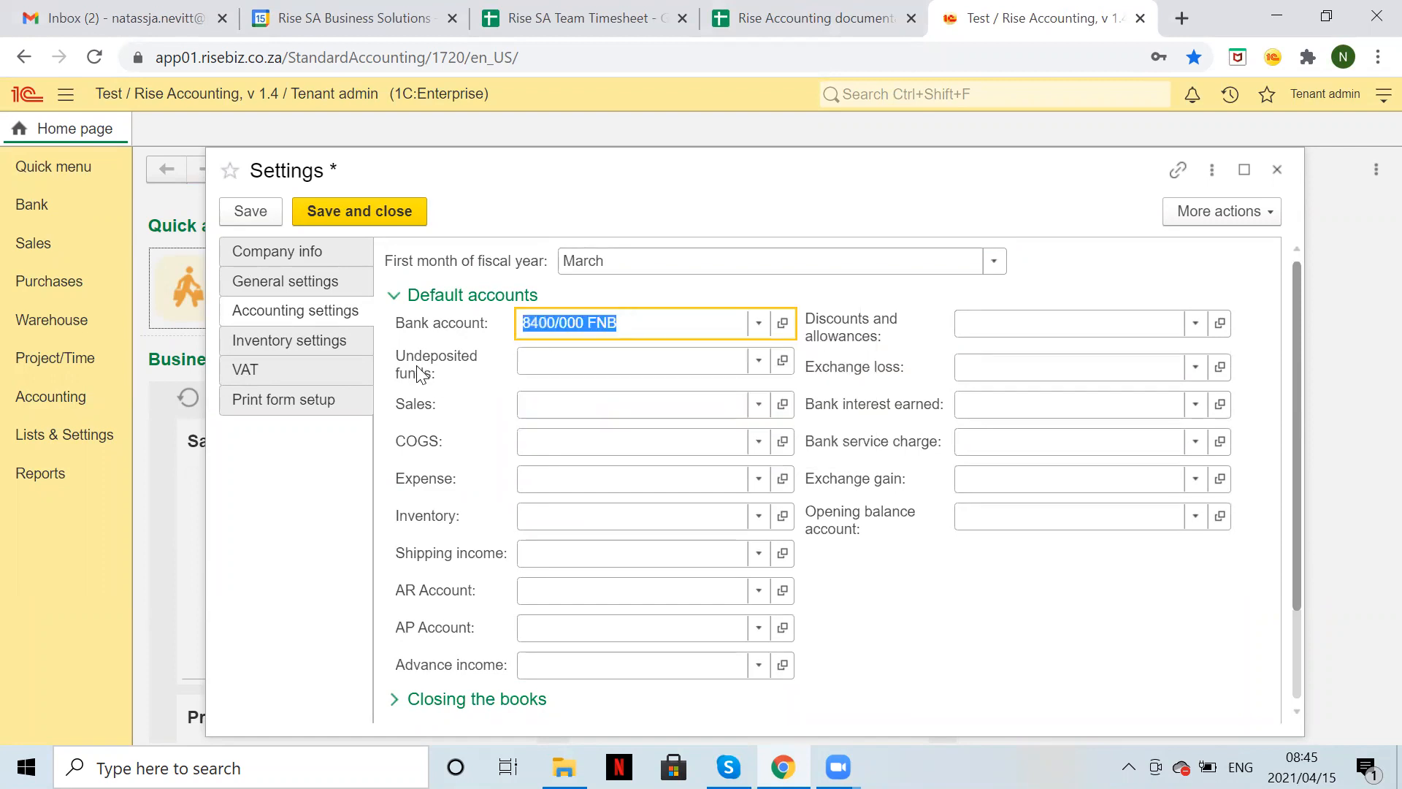
left_click(565, 357)
type("cas")
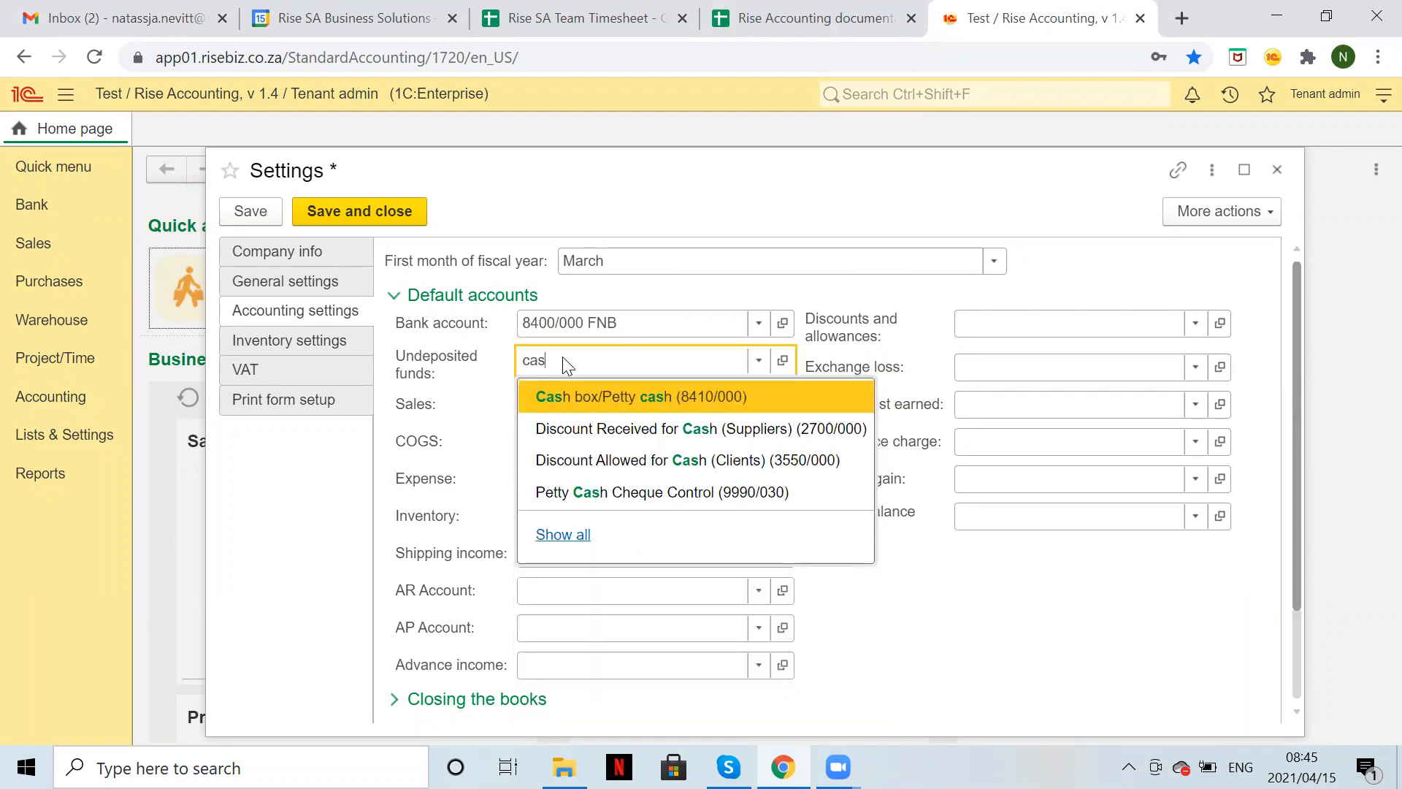
key("Return")
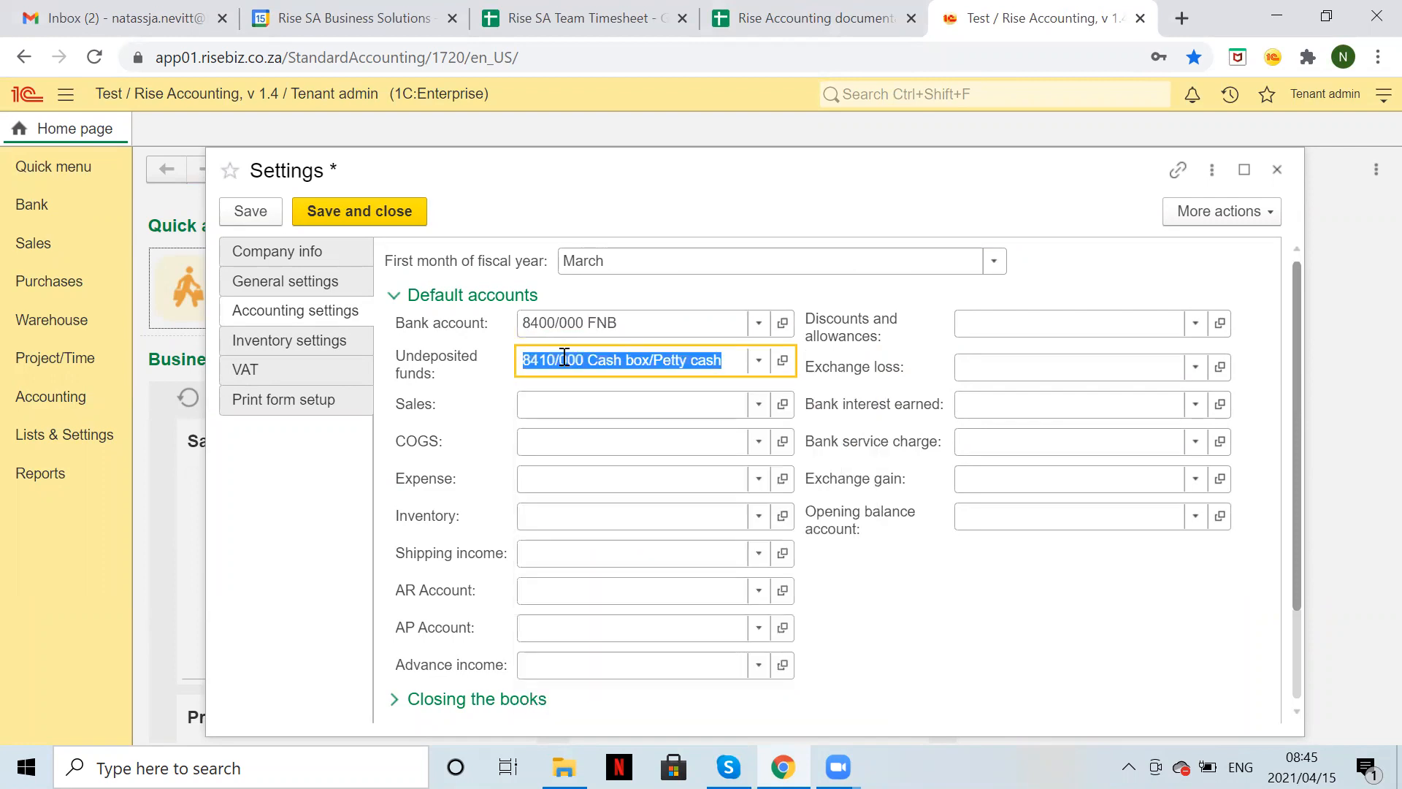
Leave the sales account empty and set inventory to 7700/000 Inventory Control Account.
left_click(550, 401)
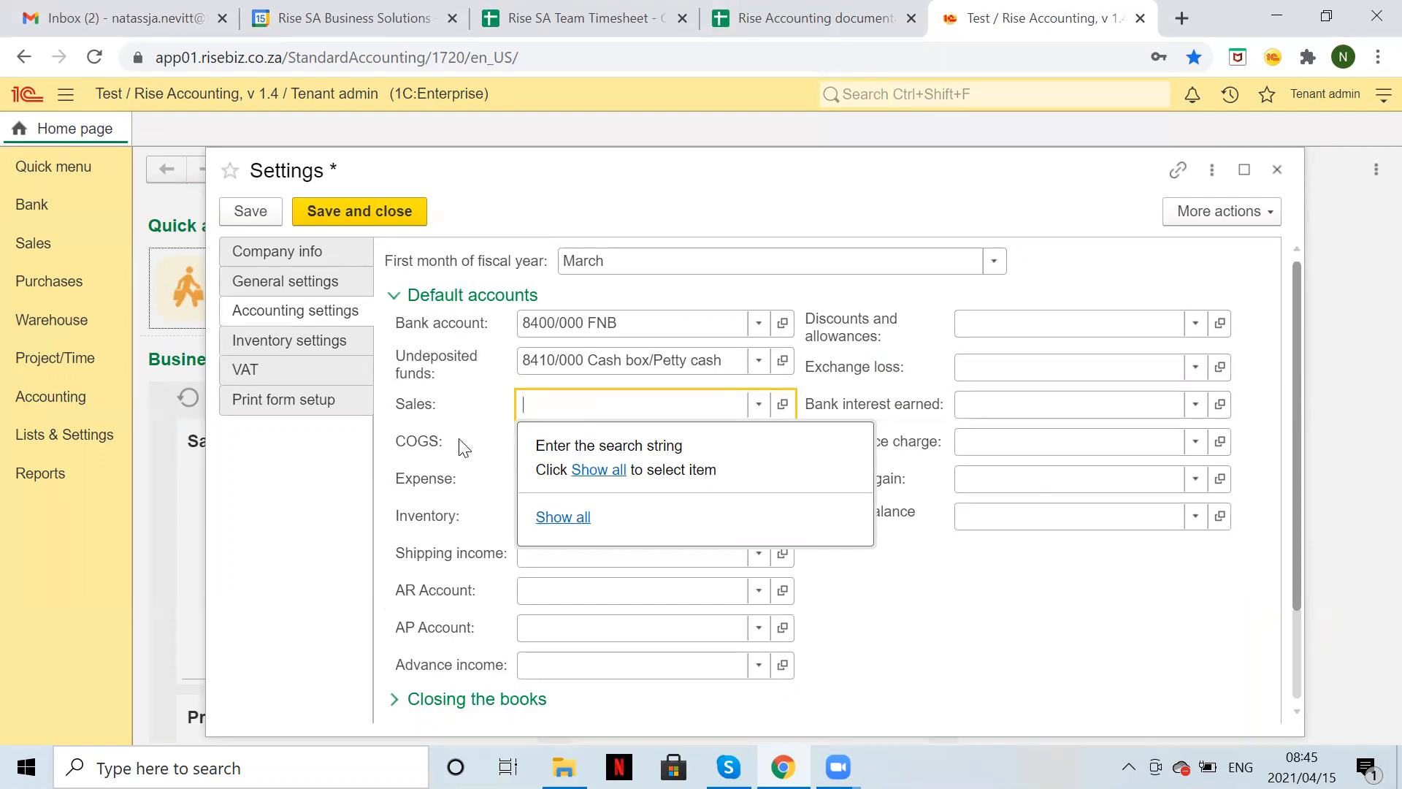
left_click(453, 457)
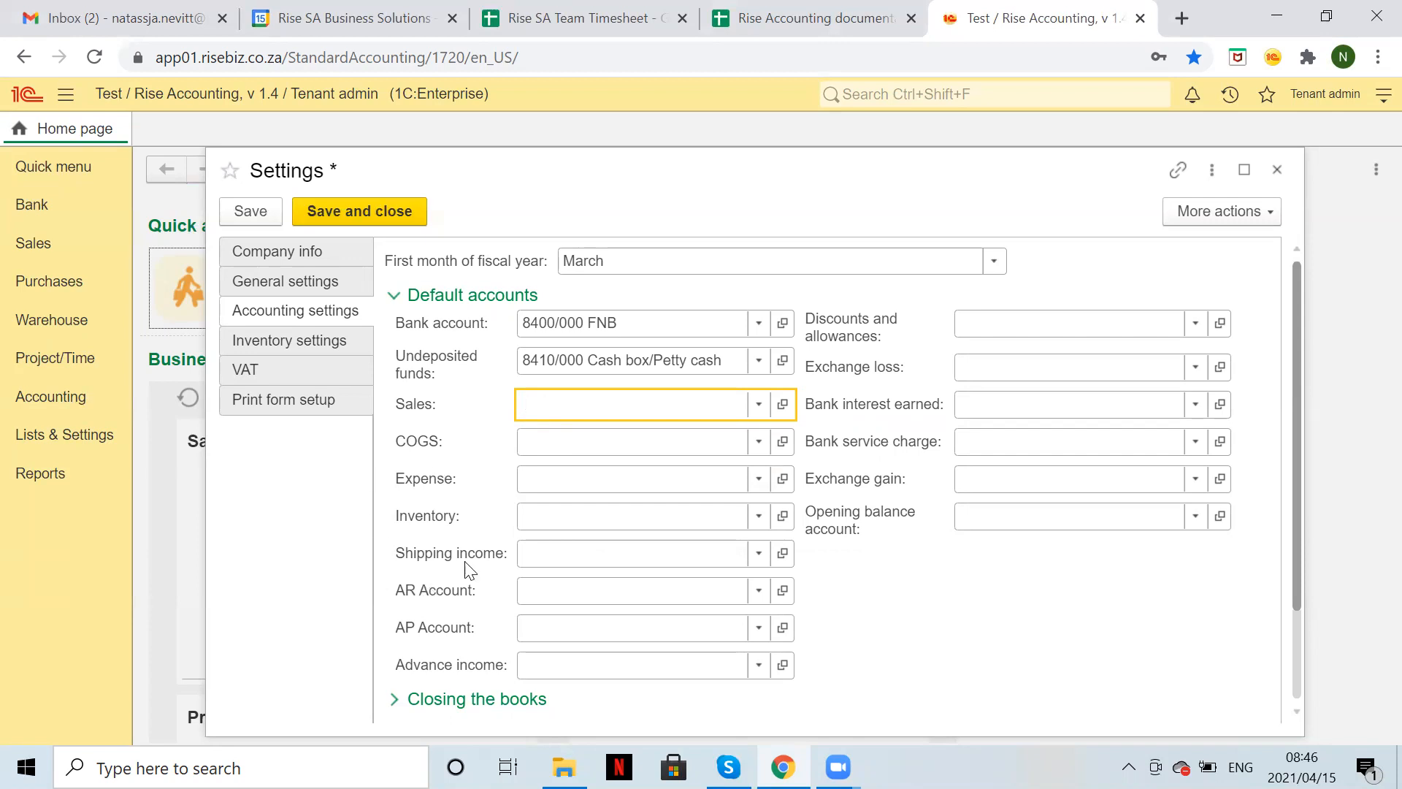
left_click(574, 517)
type("inv")
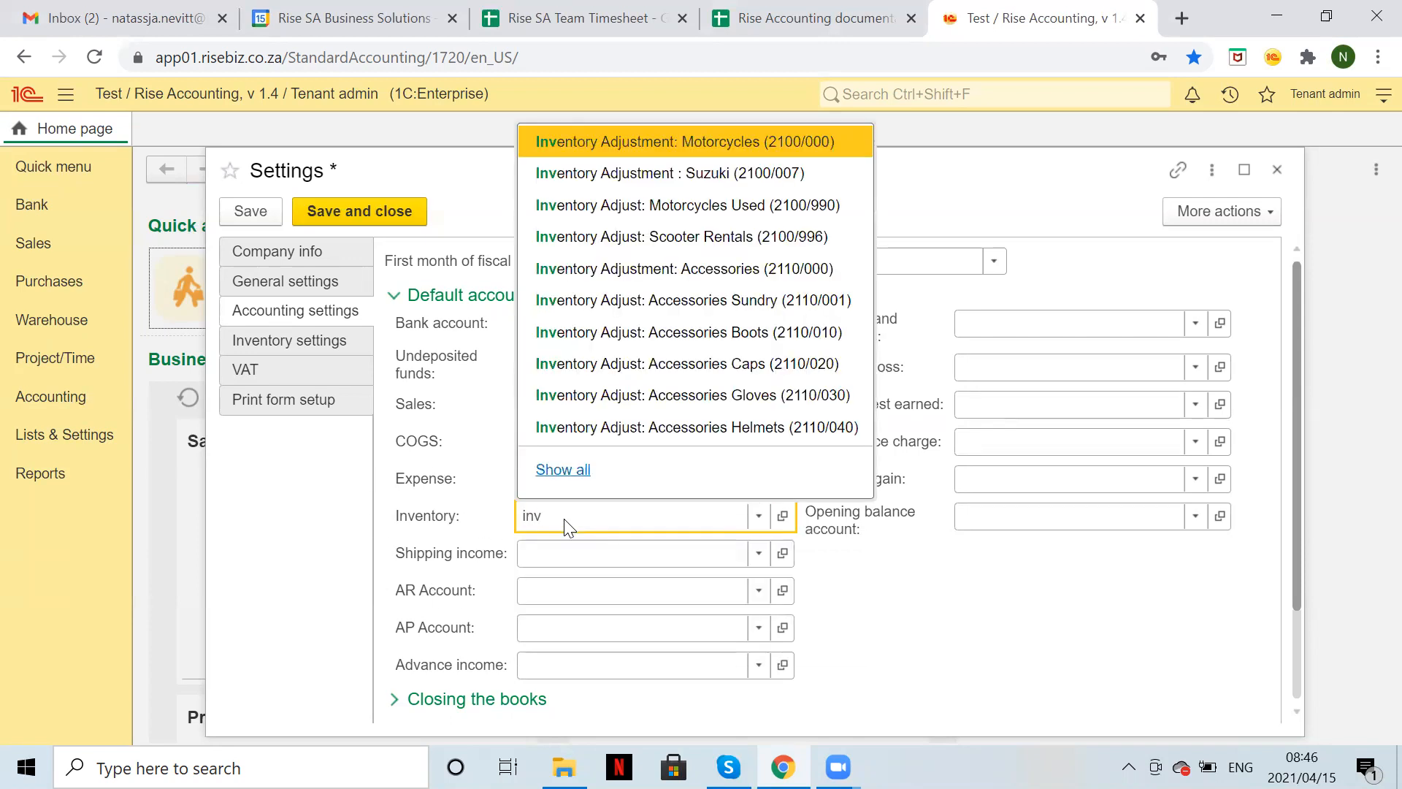
type("entory c")
key("Return")
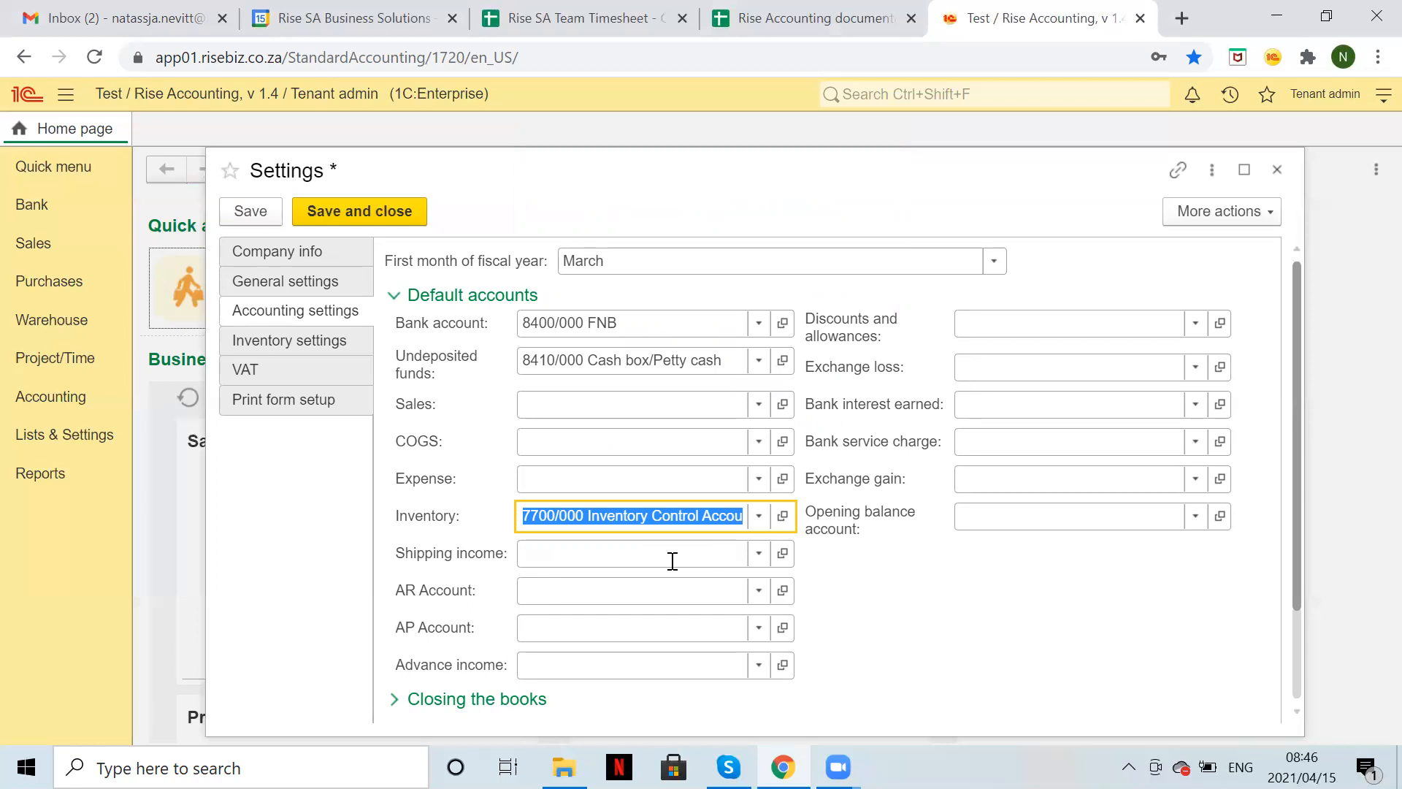
Set AR to 8000/000 Customer Control Account and AP to 9000/000 Supplier Control Account.
left_click(556, 591)
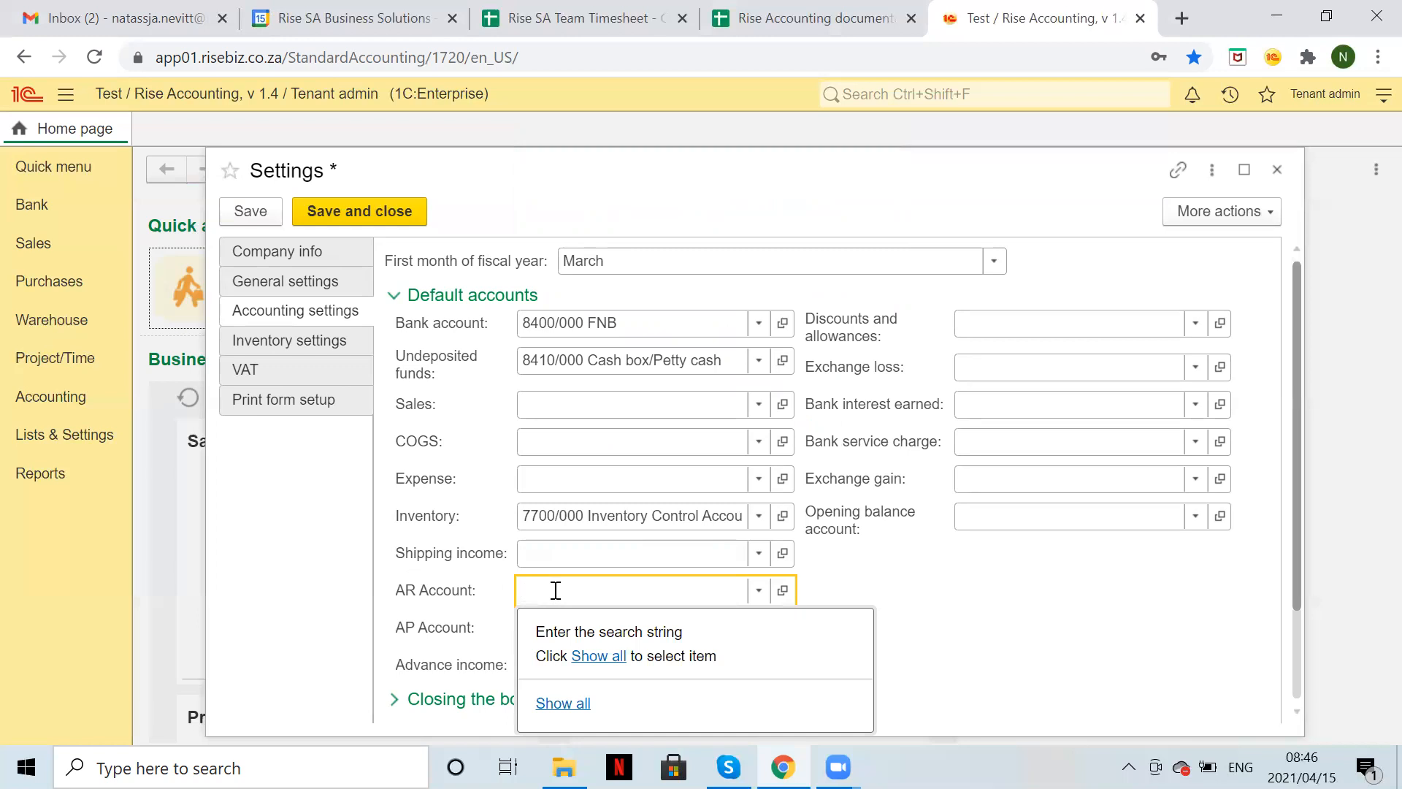
type("d")
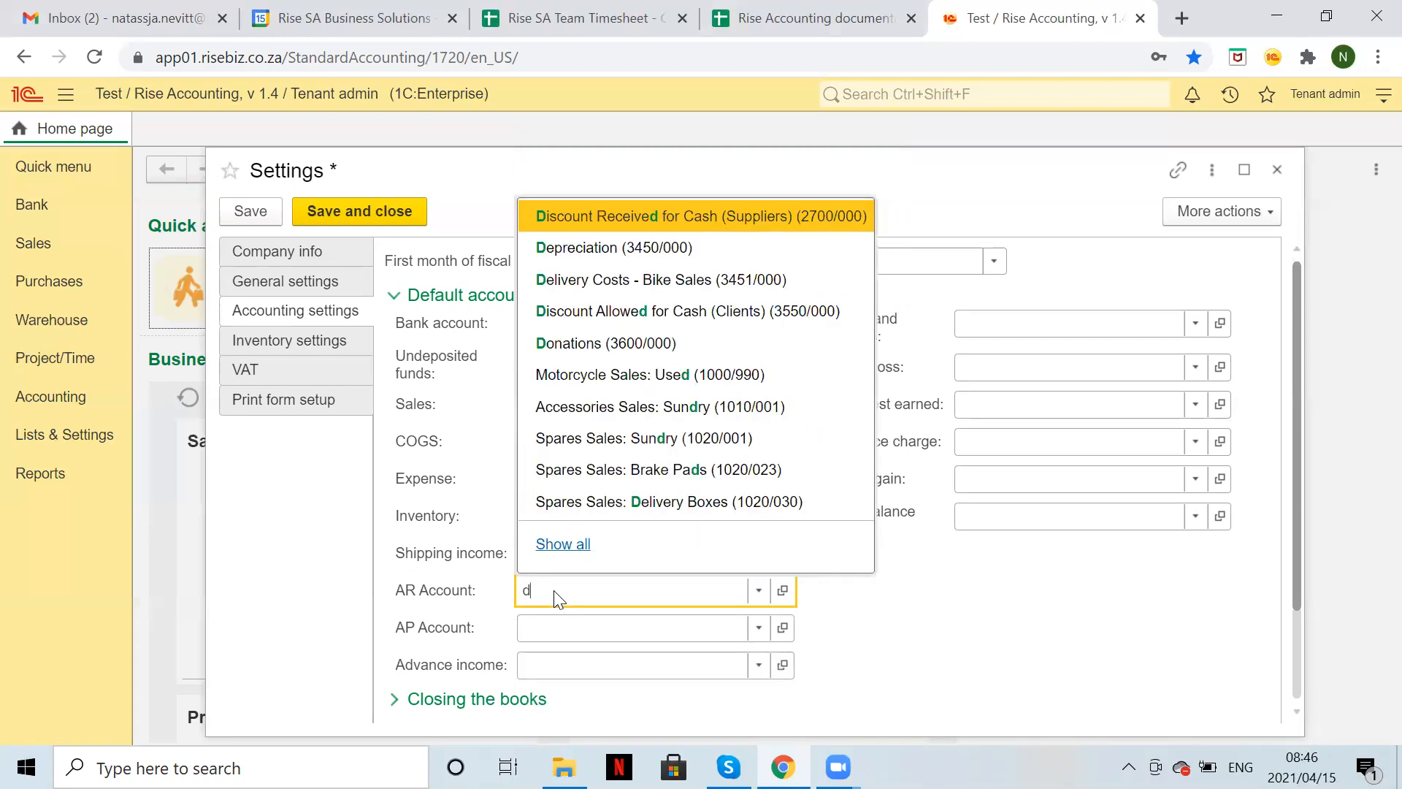
type("e")
key("BackSpace")
key("BackSpace")
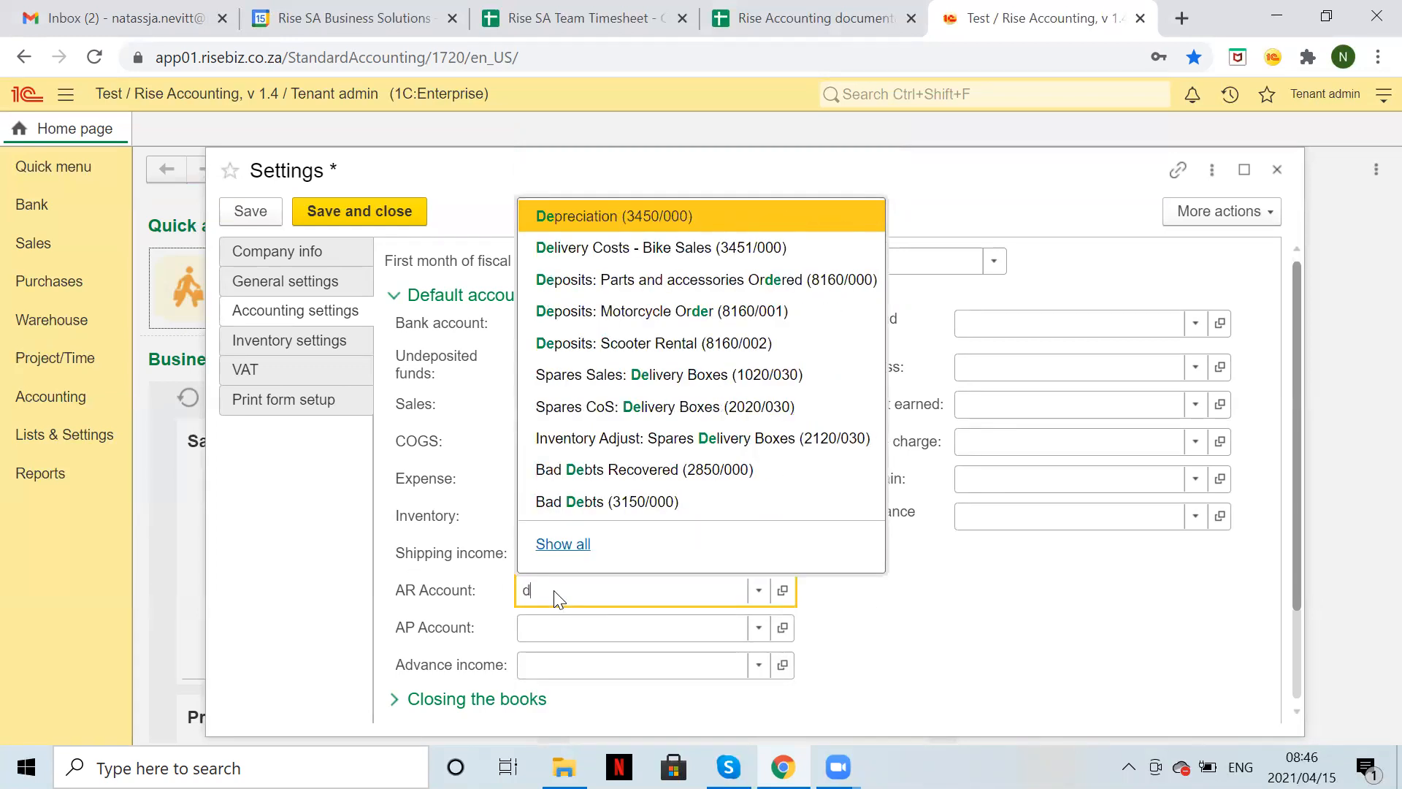
type("cus")
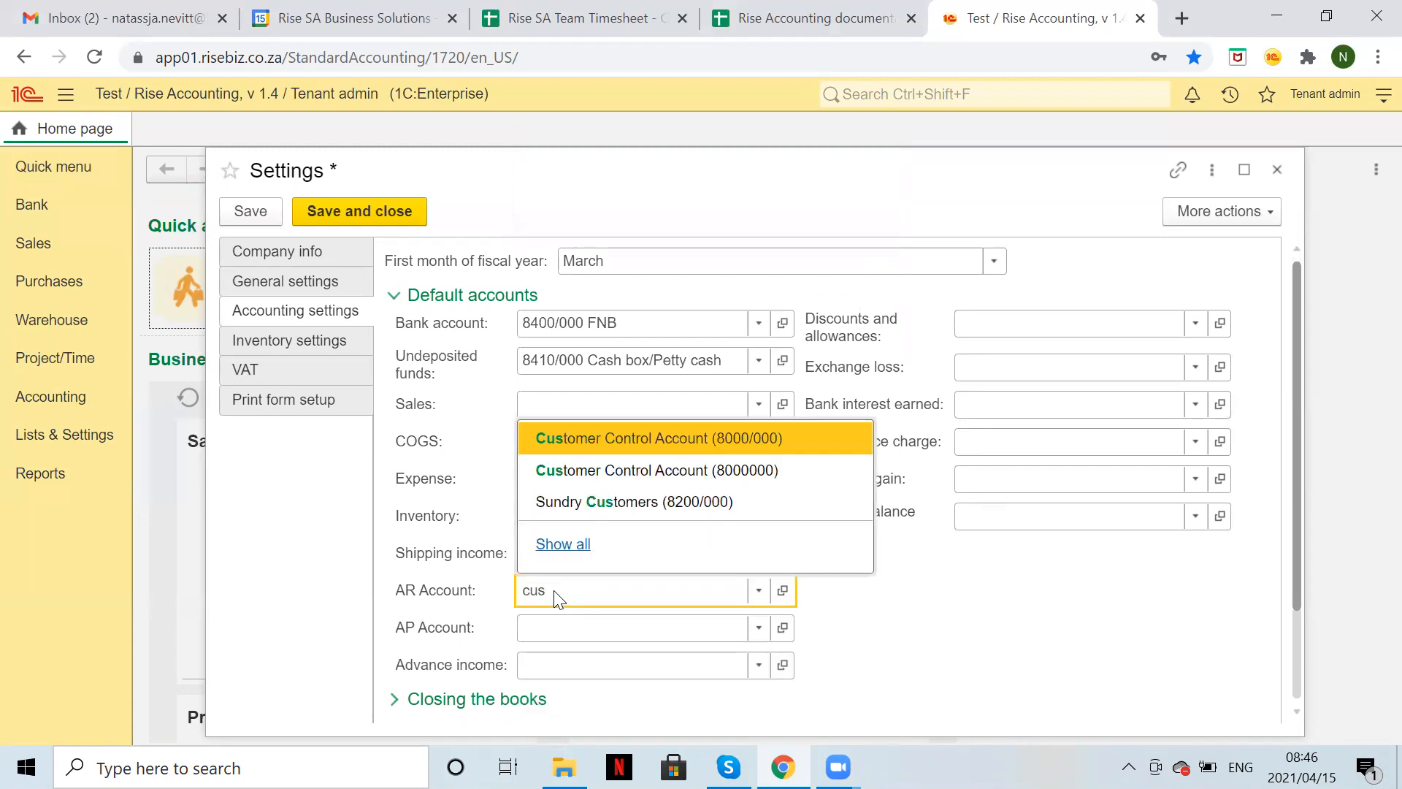
key("Return")
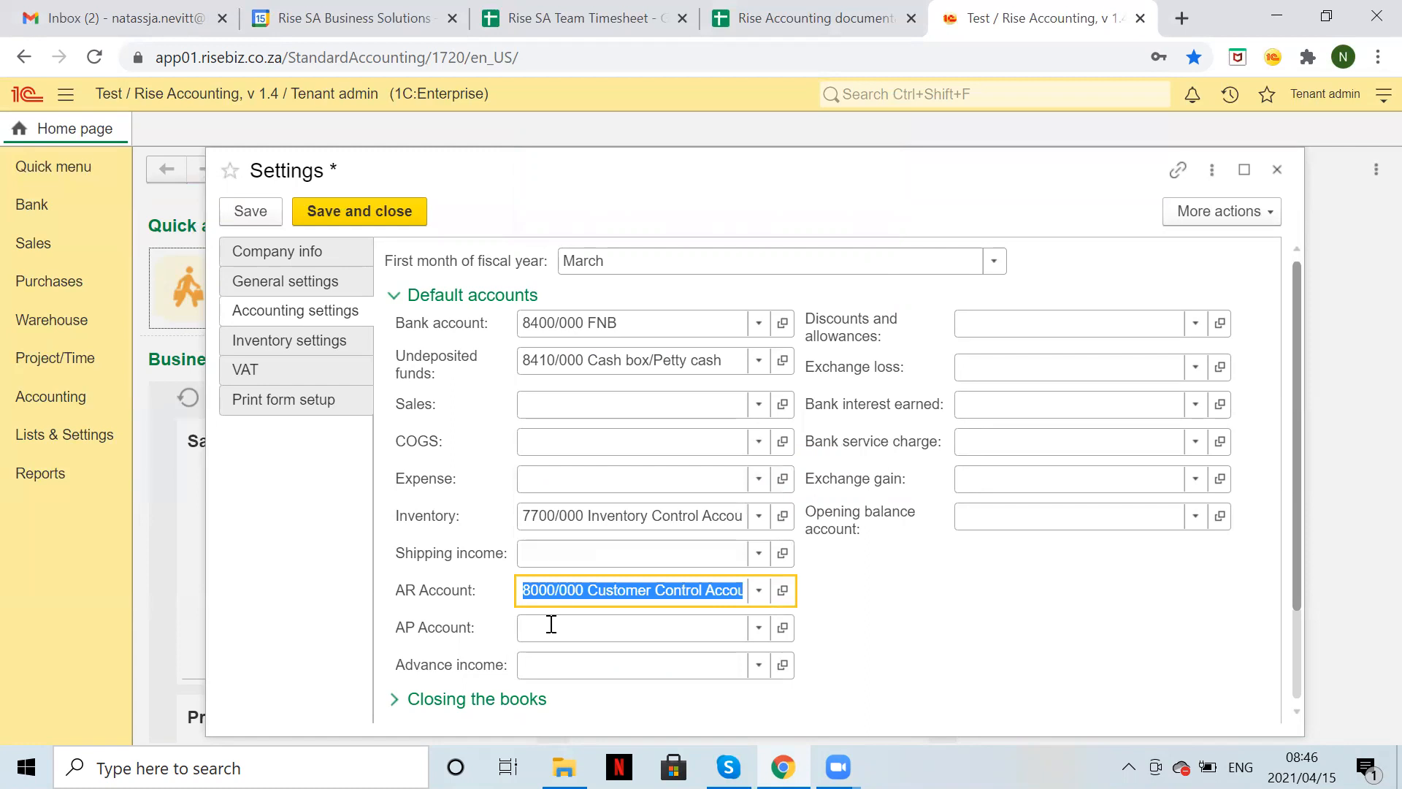
left_click(551, 625)
type("sup")
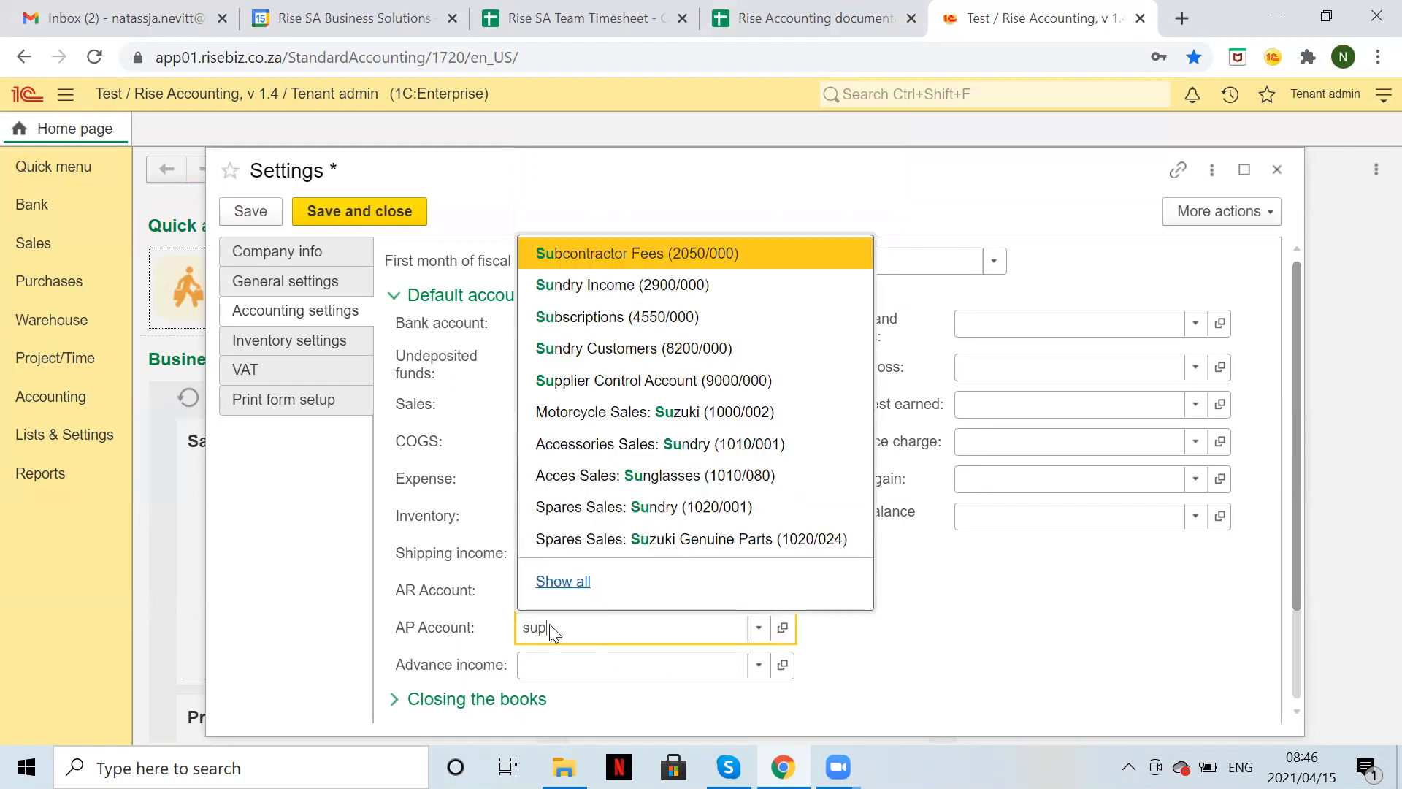
type("p")
key("Return")
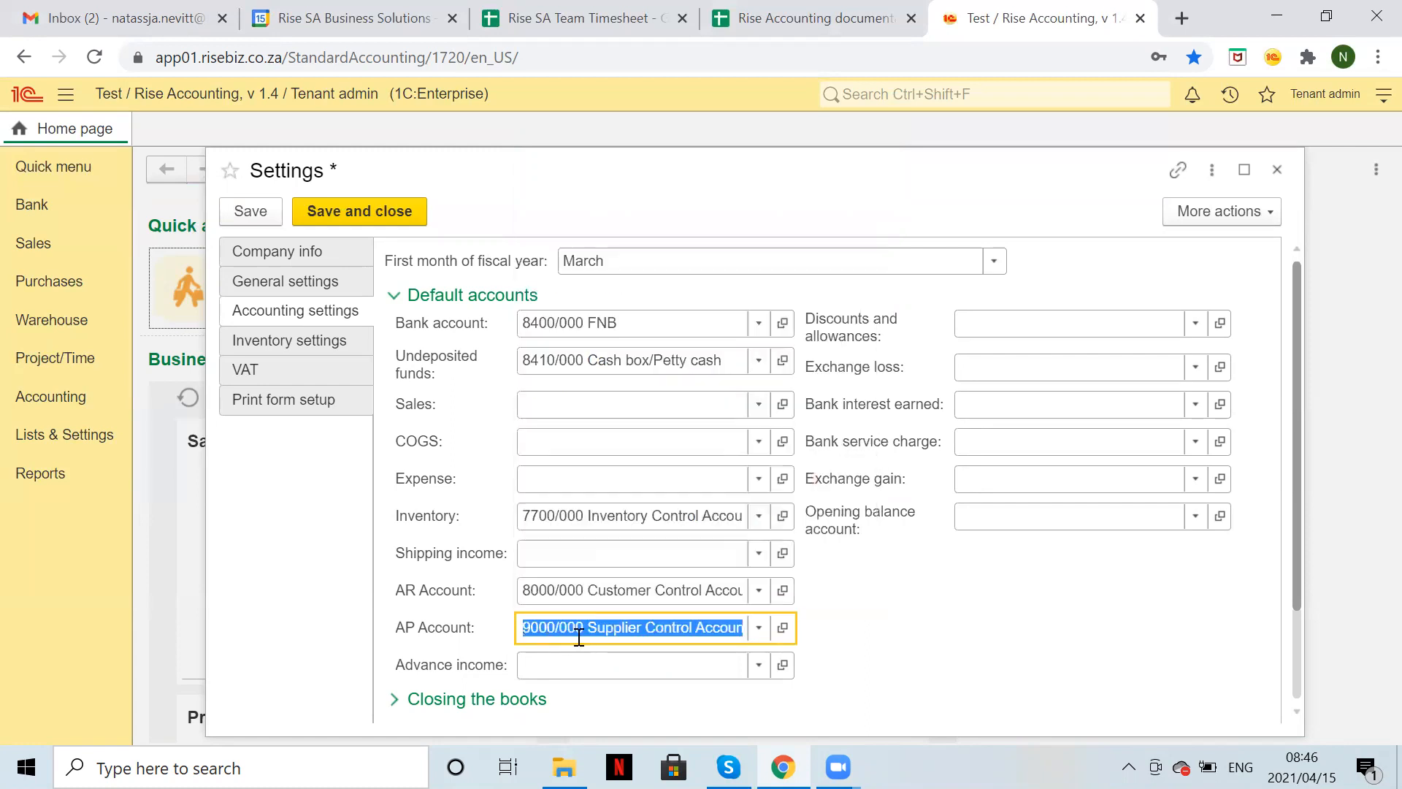
Set the opening balance account to 9990/000 Opening Balance / Suspense Account.
left_click(555, 667)
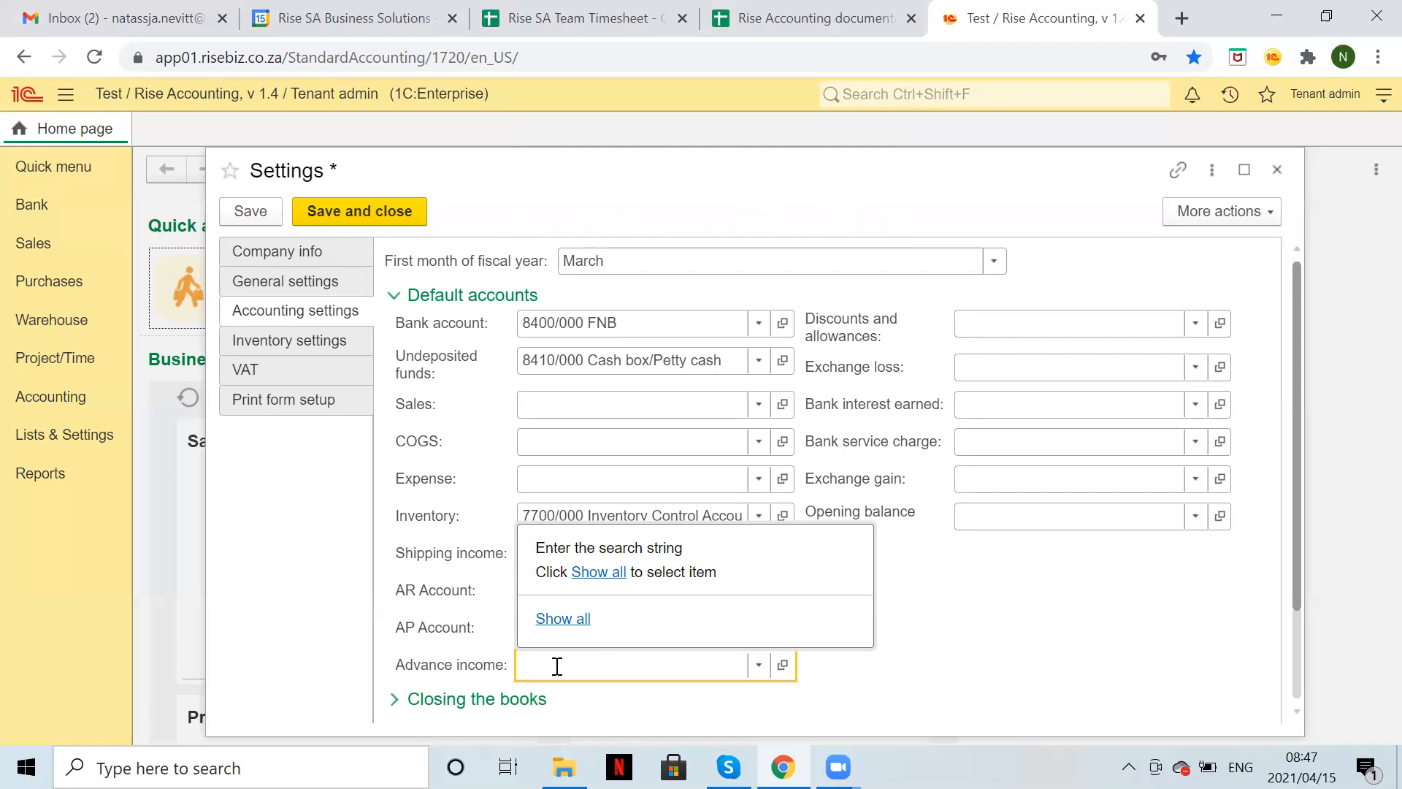
left_click(1012, 325)
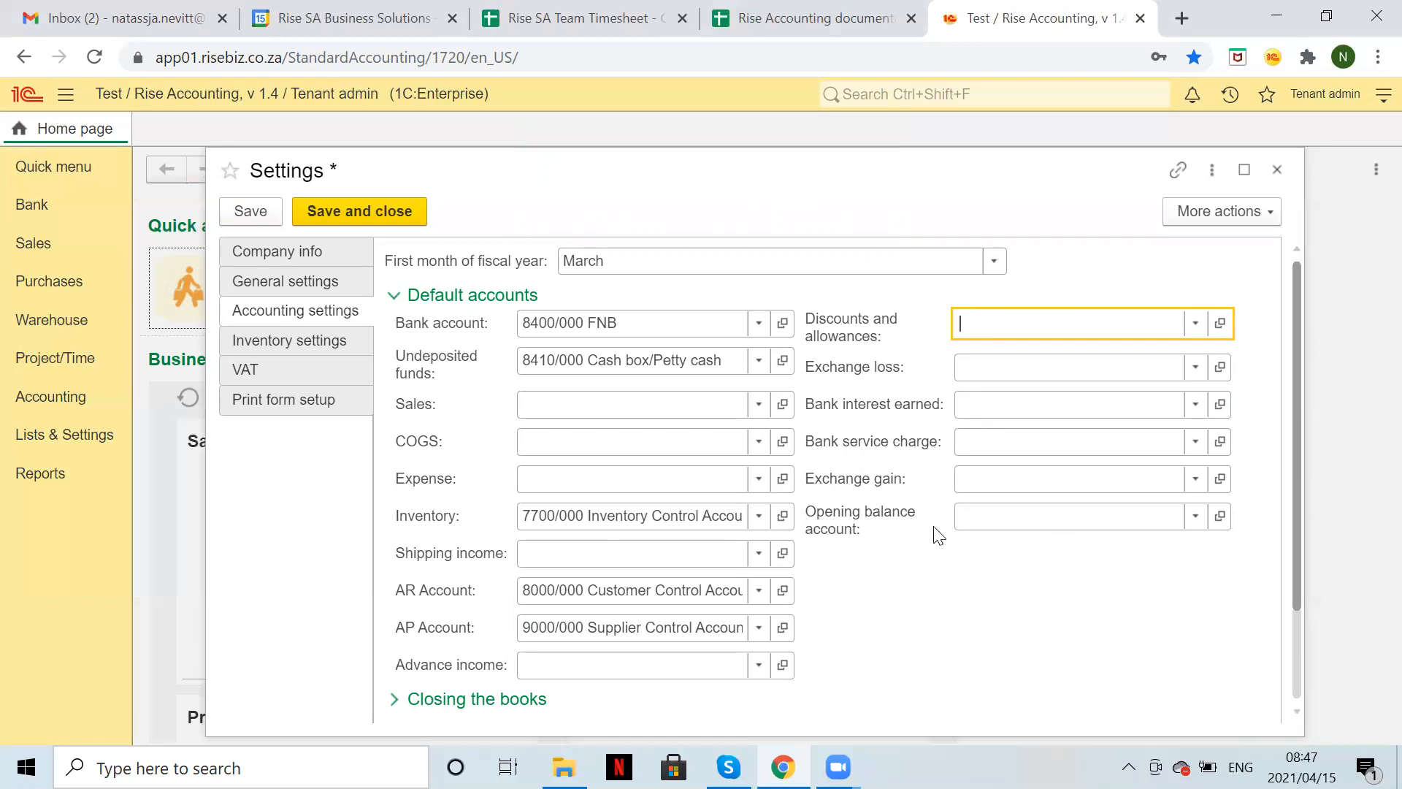
left_click(985, 522)
type("999")
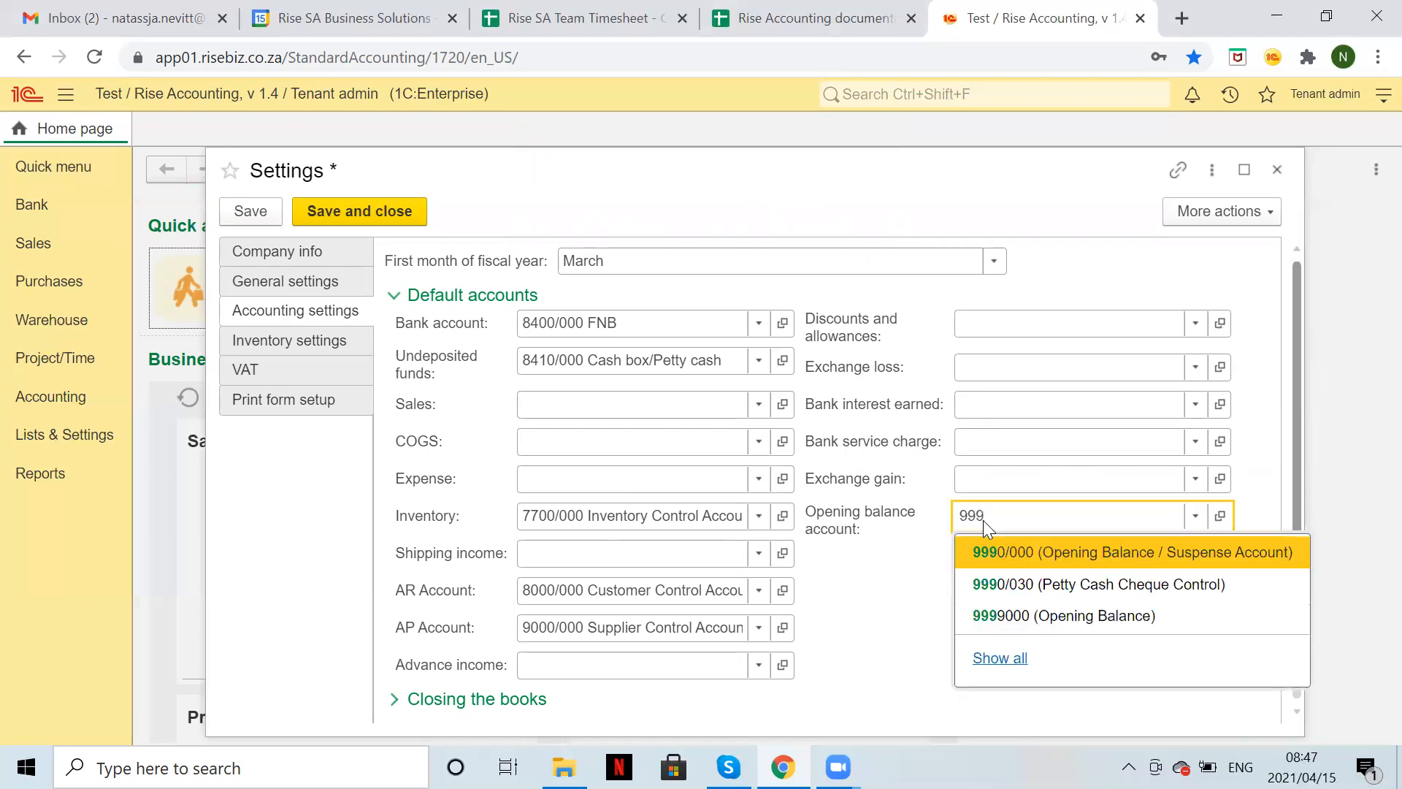
key("Return")
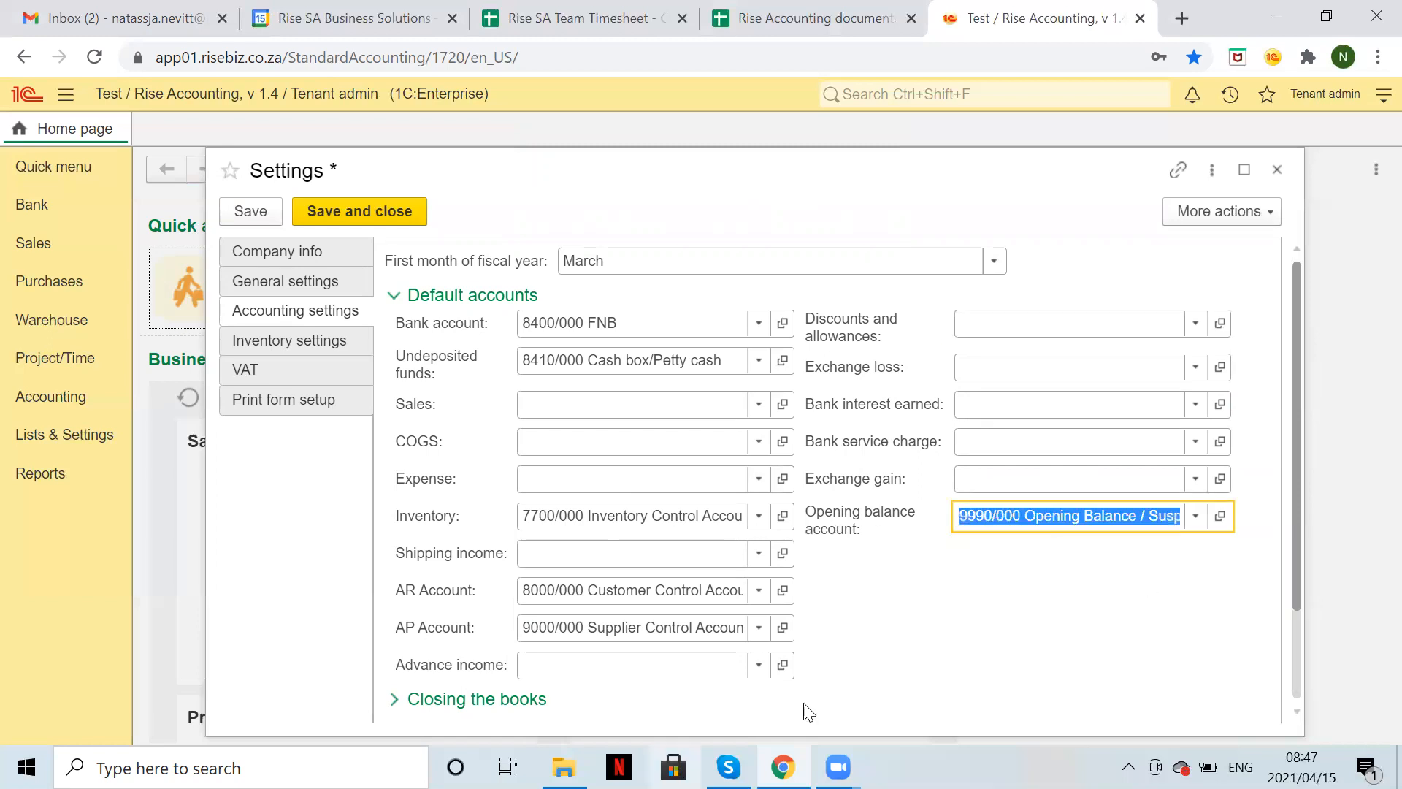
scroll(1051, 622, "down", 2)
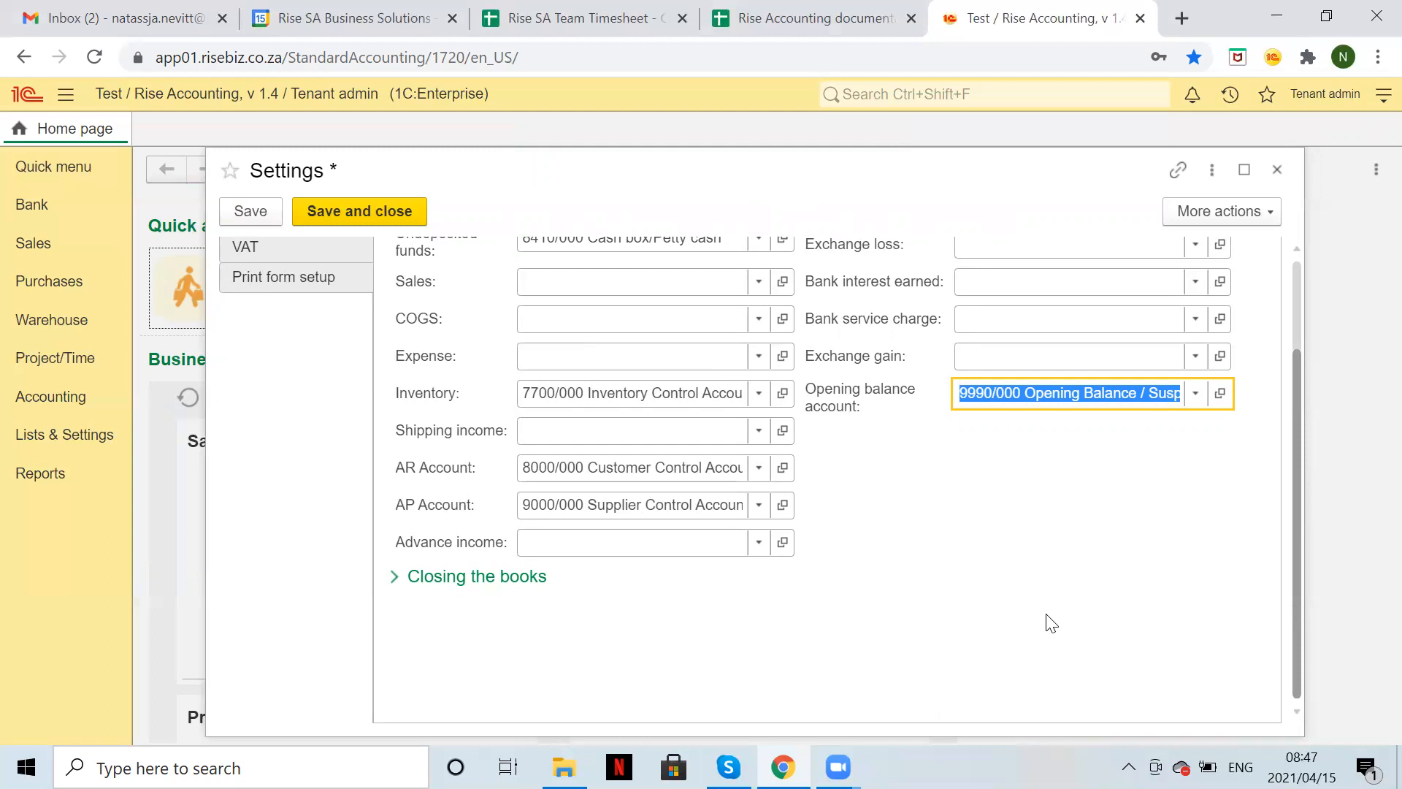
Save accounting settings, leave per-document closing dates off, and collapse Closing the books.
left_click(247, 217)
scroll(504, 587, "up", 3)
scroll(836, 652, "down", 3)
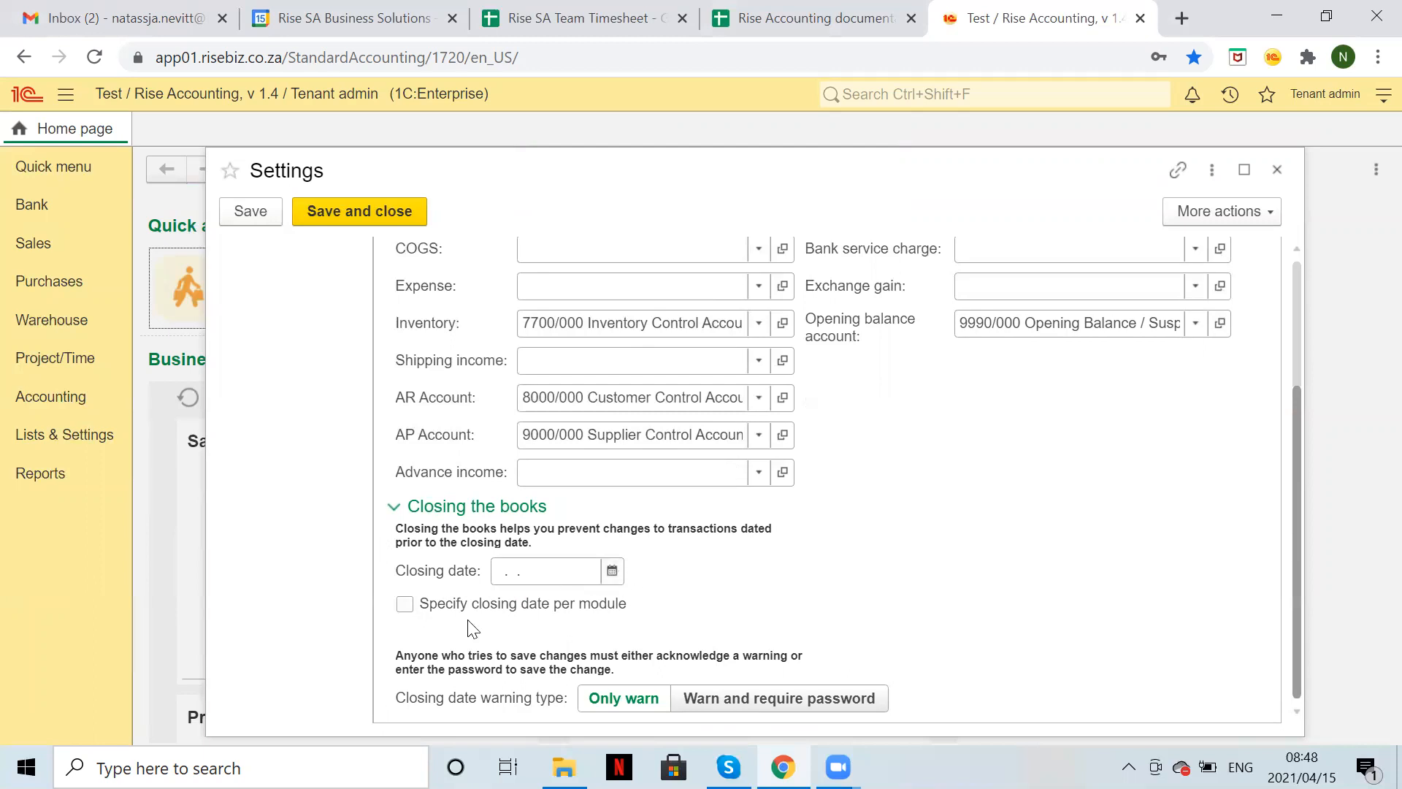
left_click(406, 605)
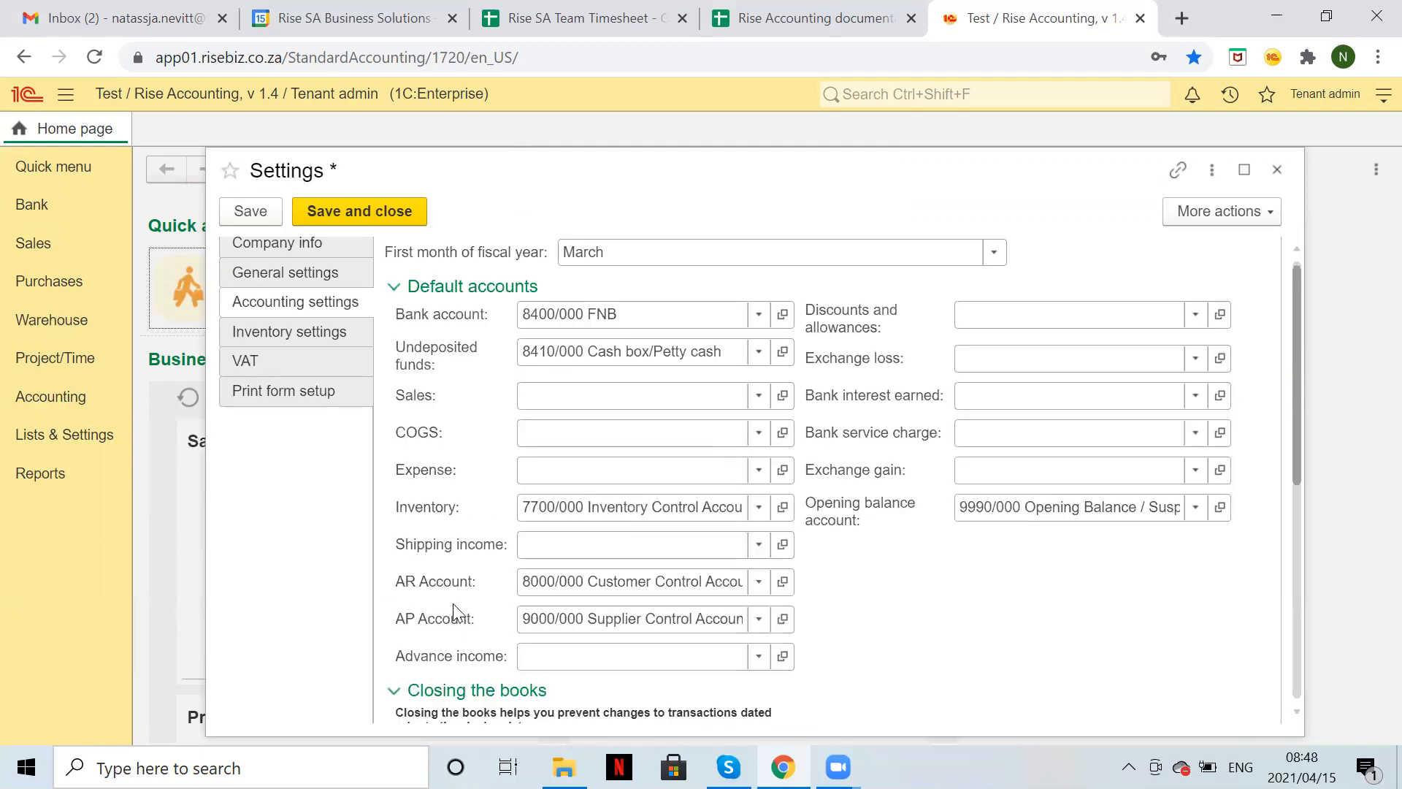
scroll(519, 489, "down", 10)
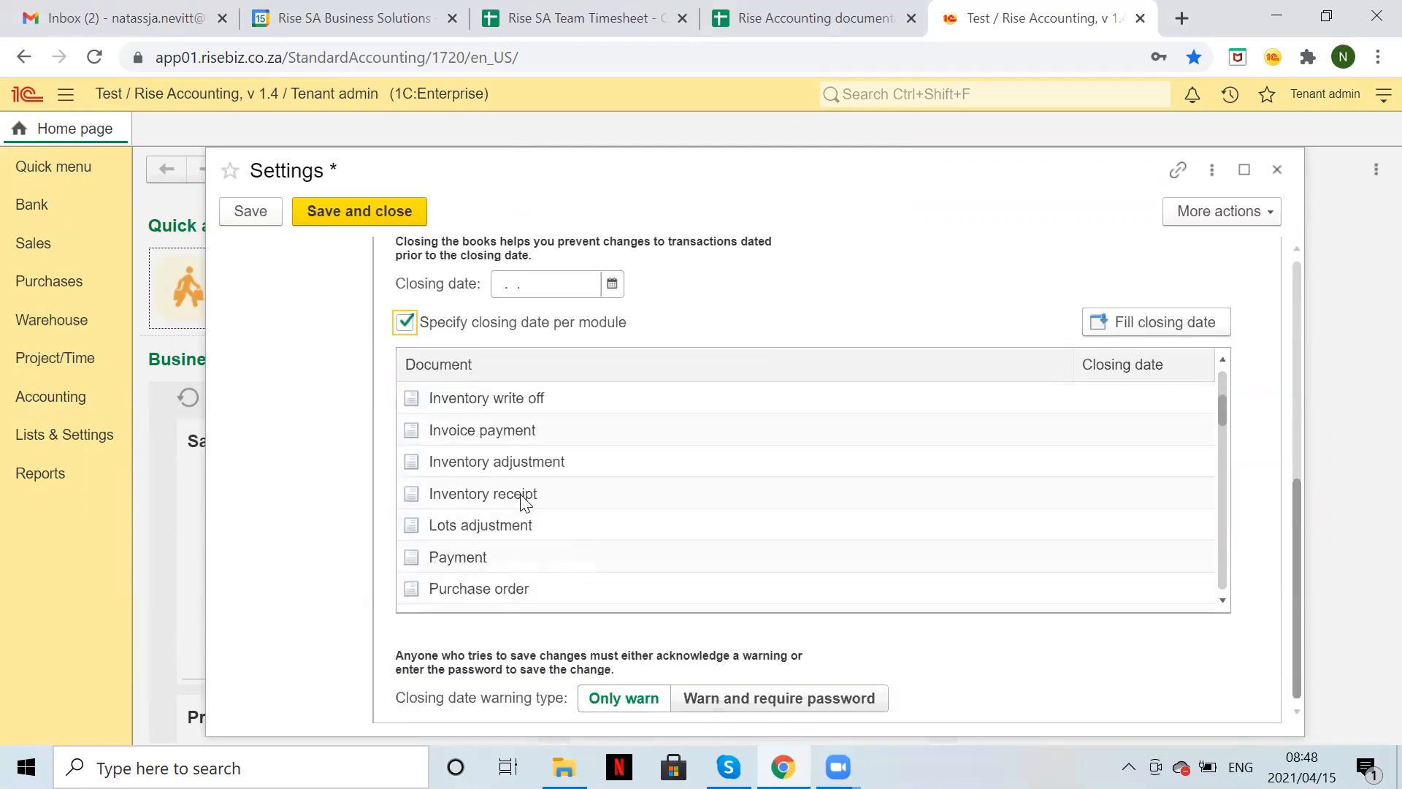
scroll(522, 501, "up", 12)
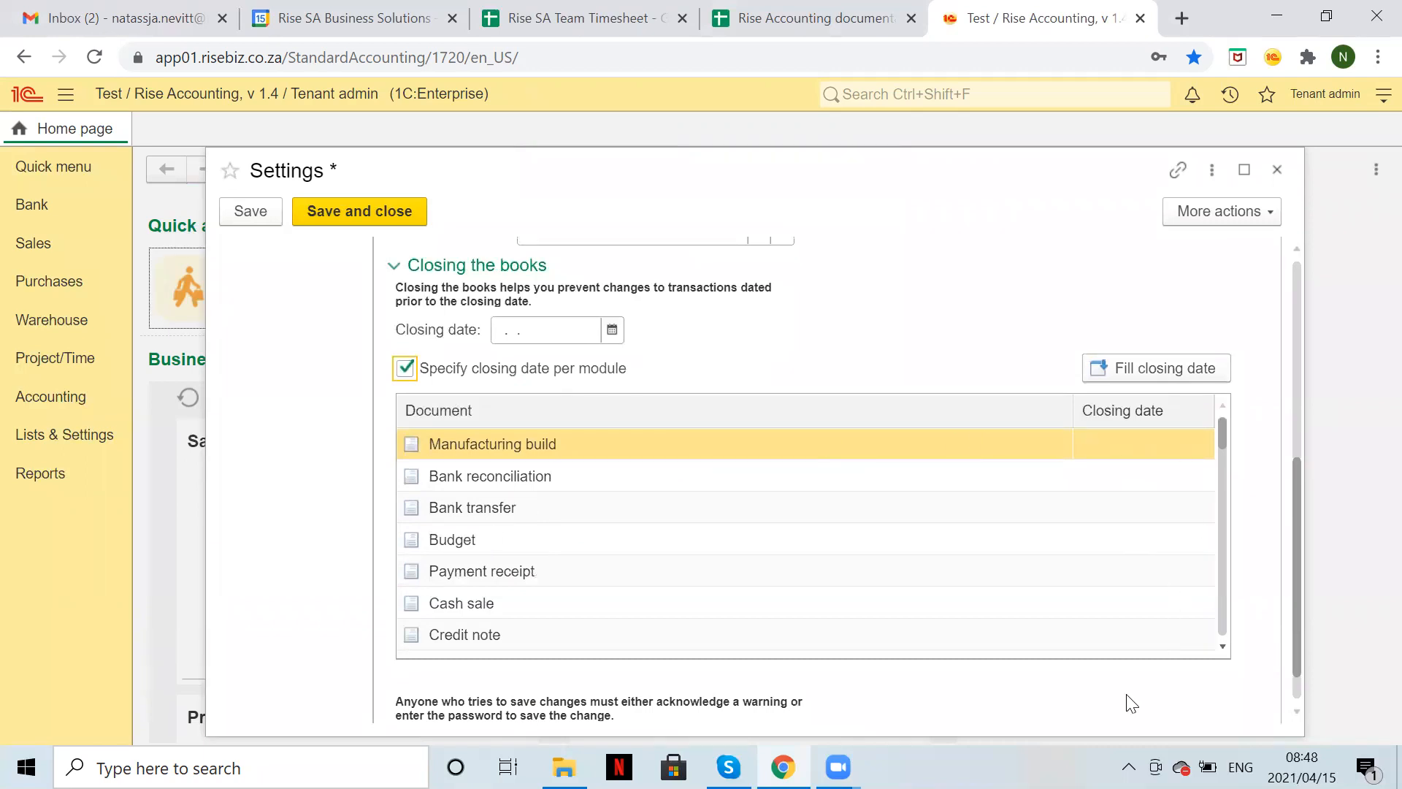
left_click(406, 369)
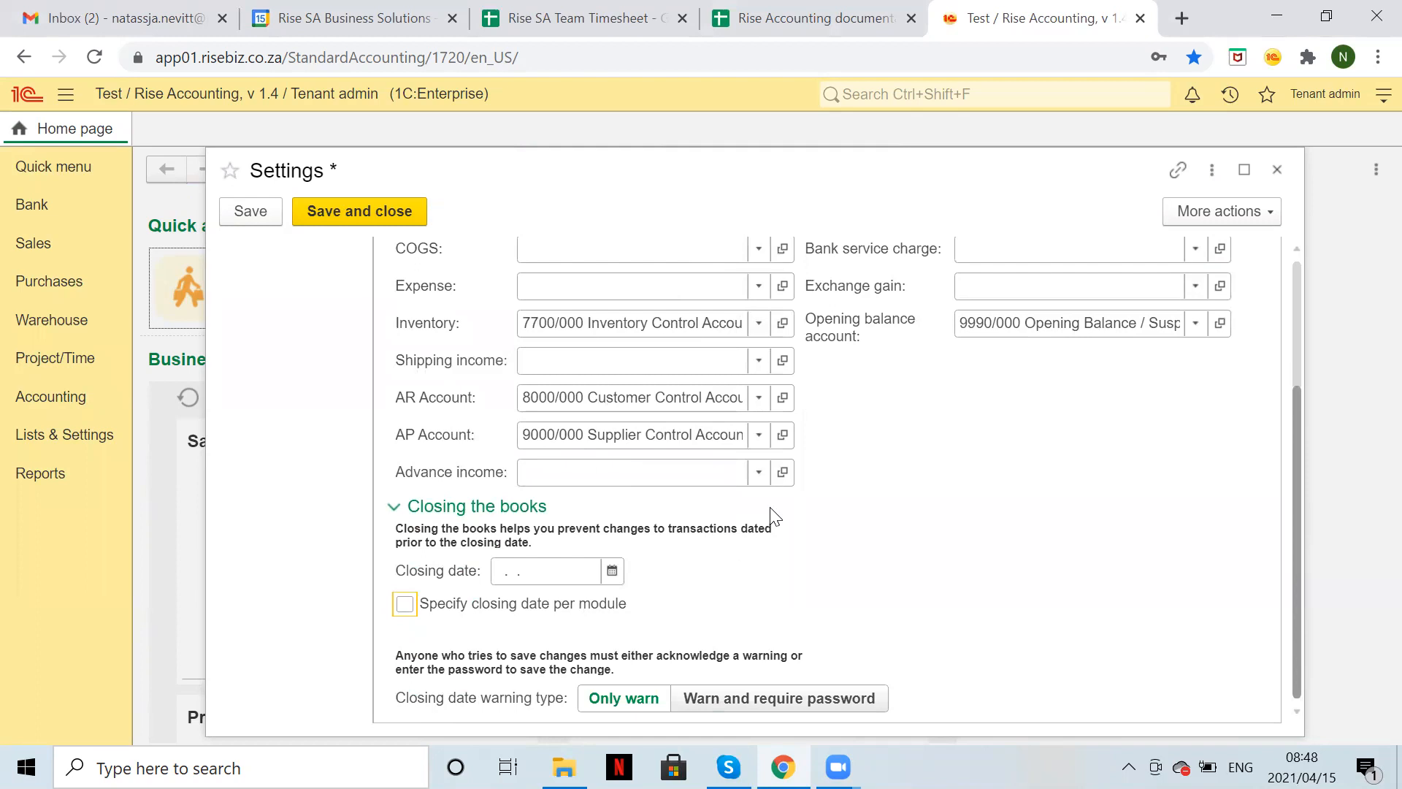
left_click(442, 507)
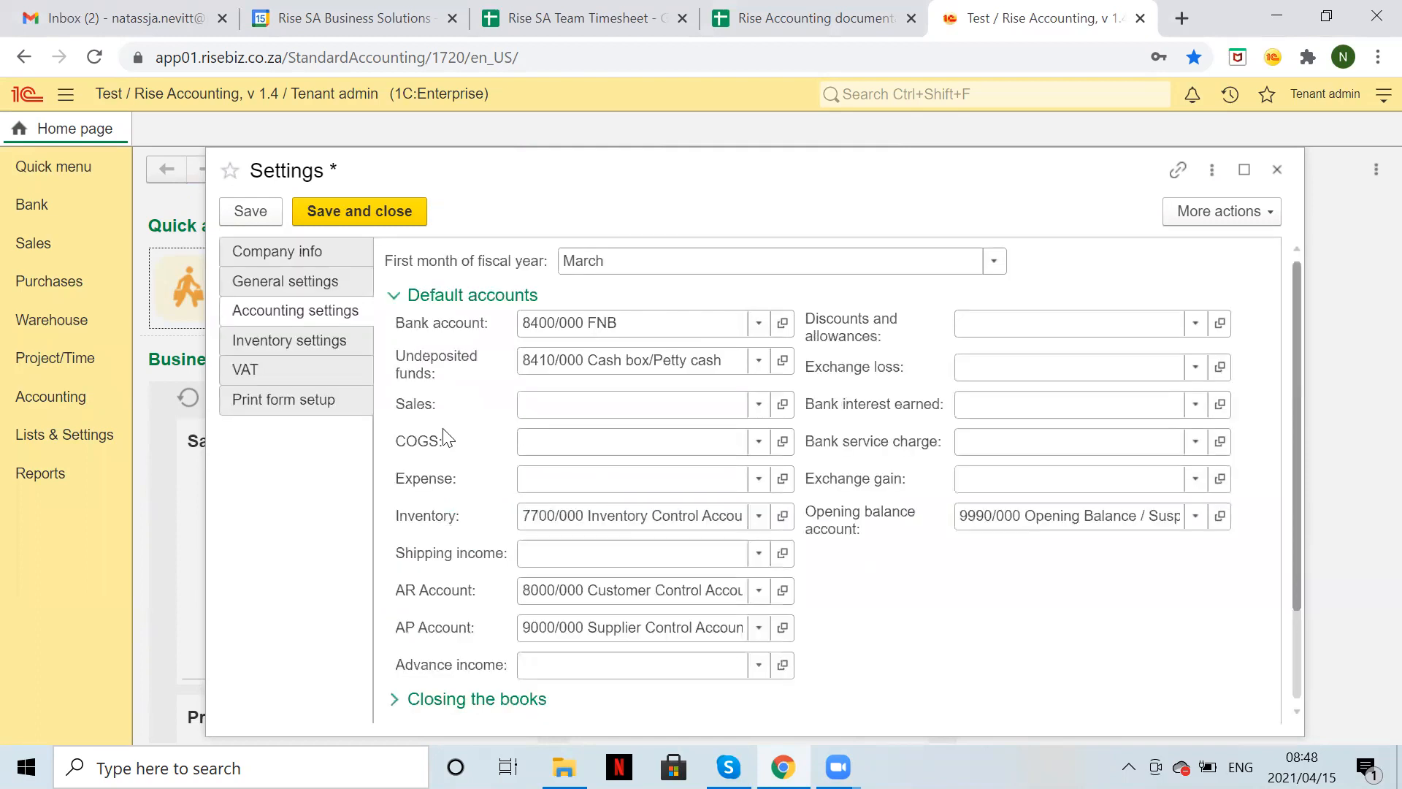
Create default UoM set Each (unit Each, abbreviation EA) in Inventory settings and save.
left_click(319, 344)
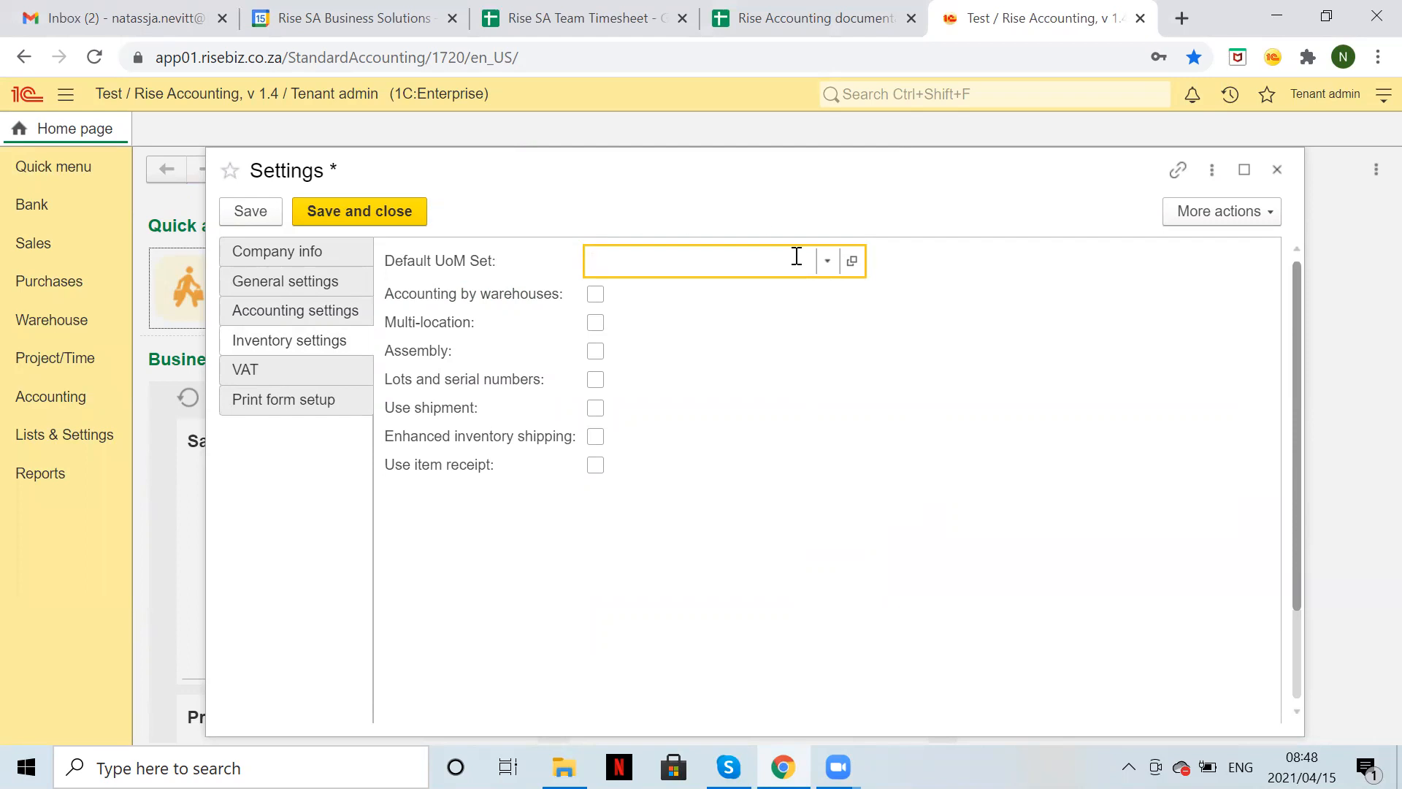
left_click(827, 260)
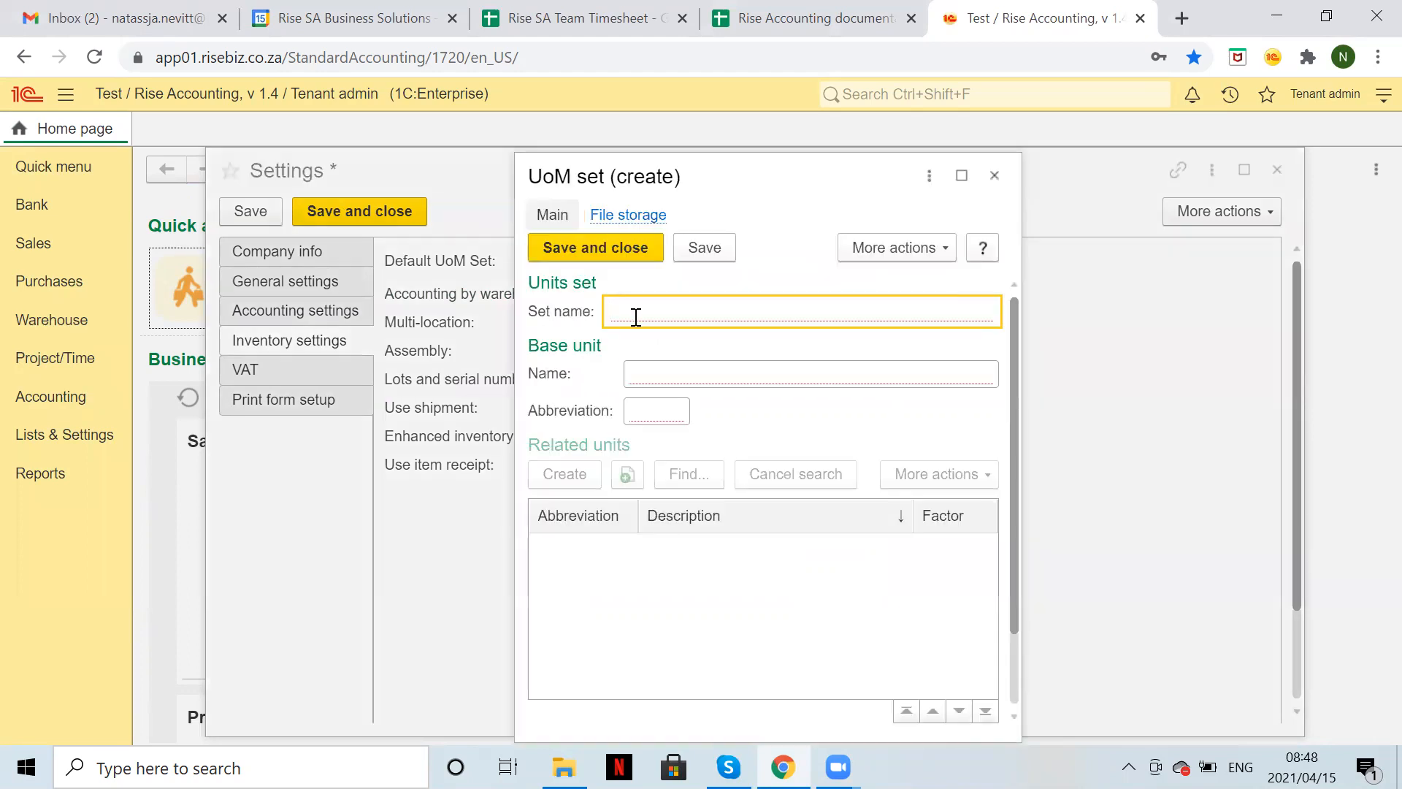
type("Each")
left_click(659, 367)
type("Each")
left_click(652, 417)
type("EA")
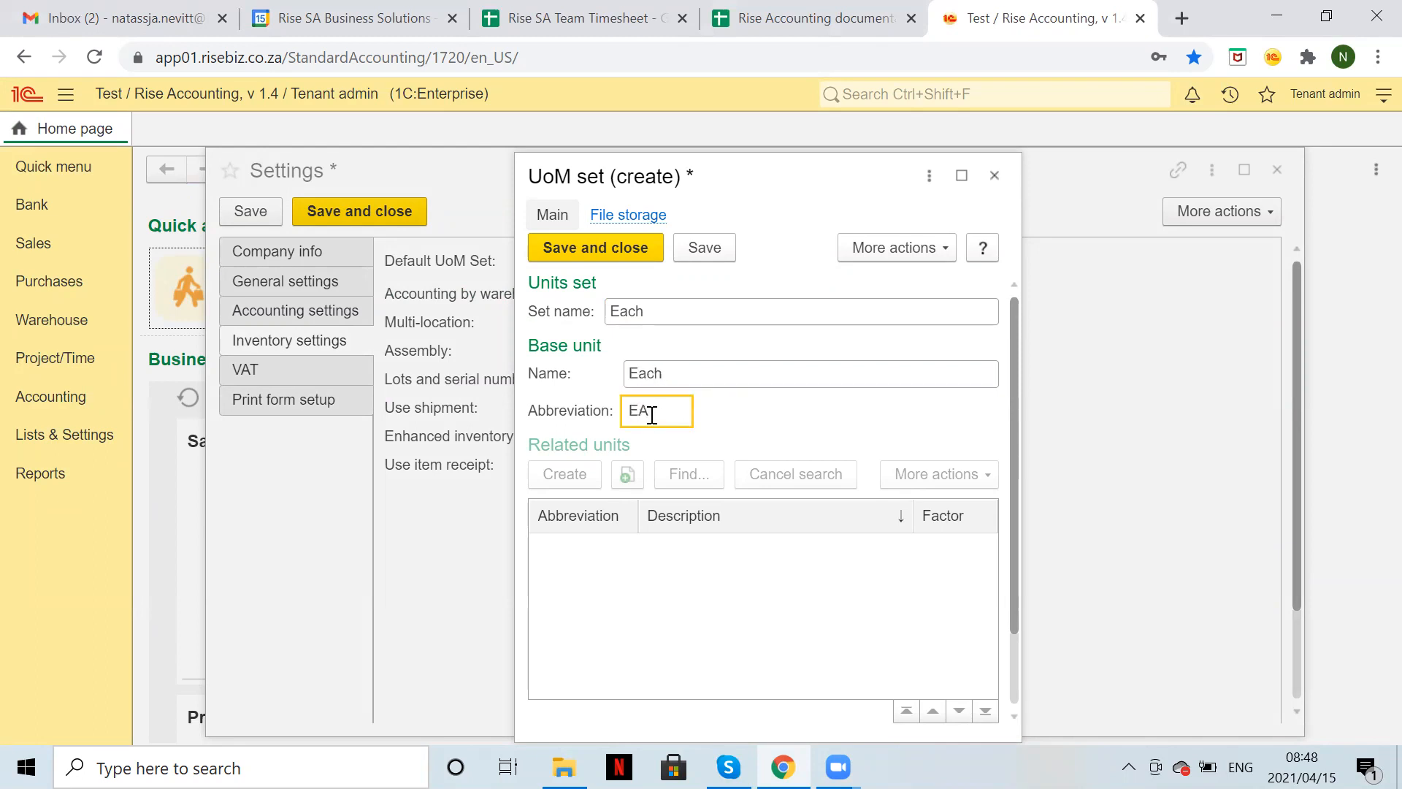
left_click(607, 254)
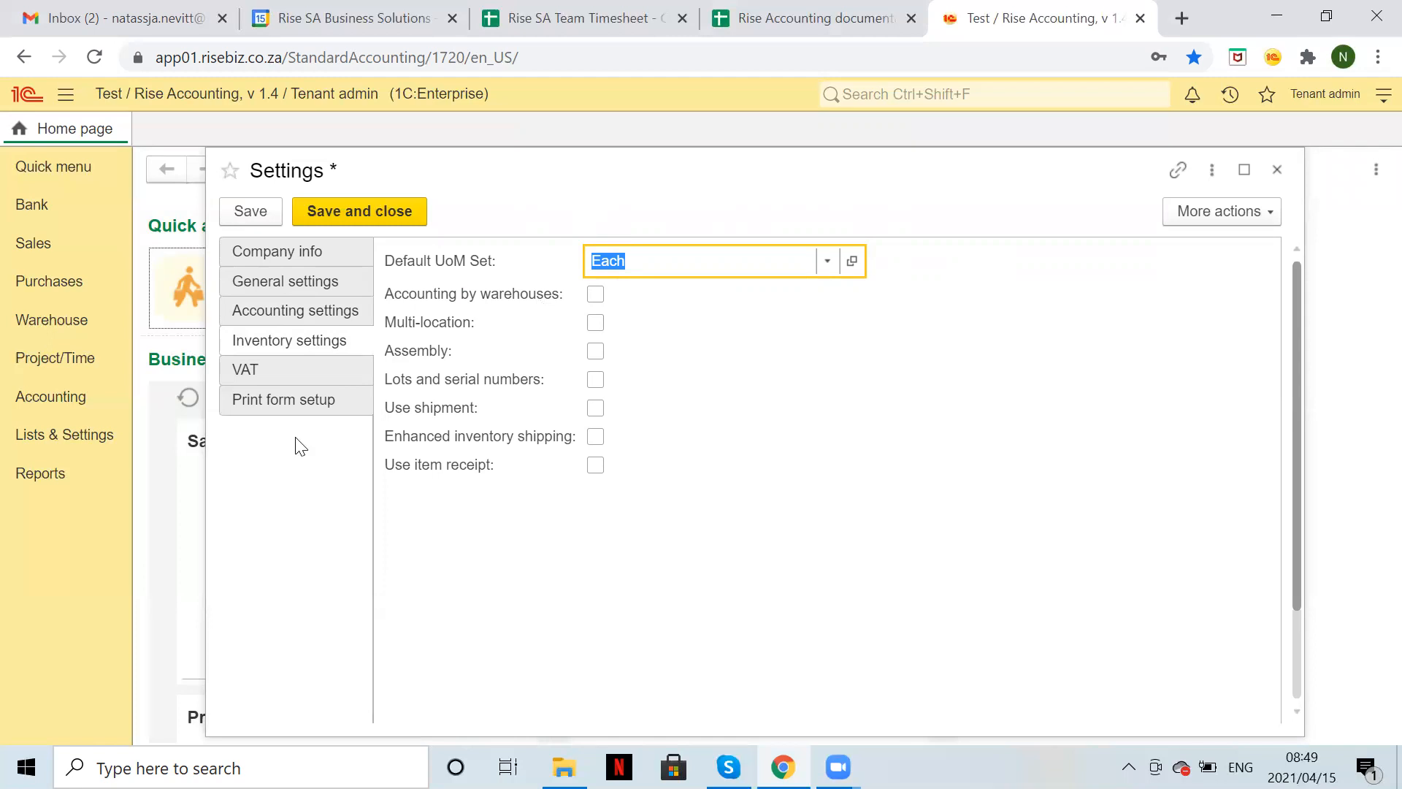
left_click(263, 212)
left_click(319, 375)
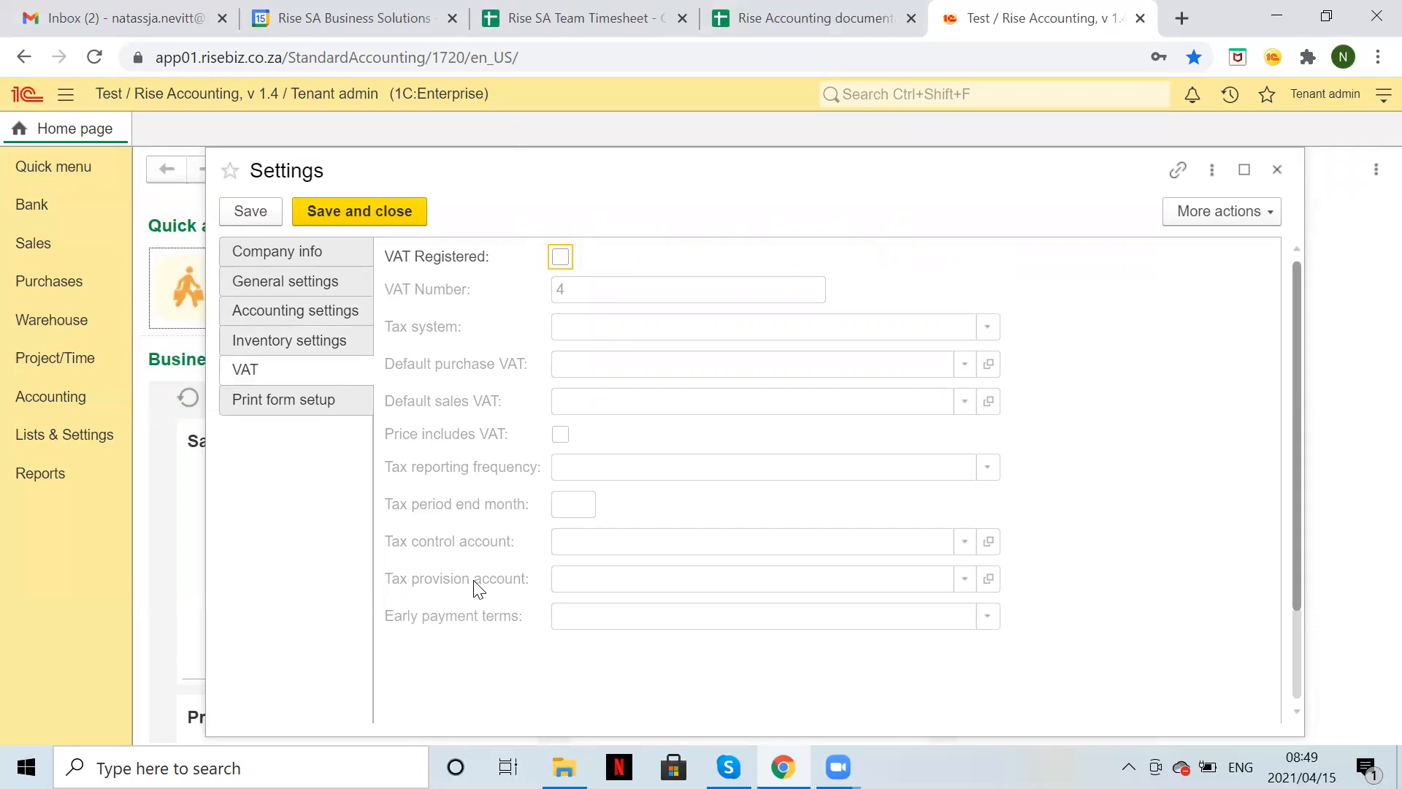
Mark the company VAT registered with its VAT number and Normal VAT / VAT, then list all VAT codes.
left_click(559, 256)
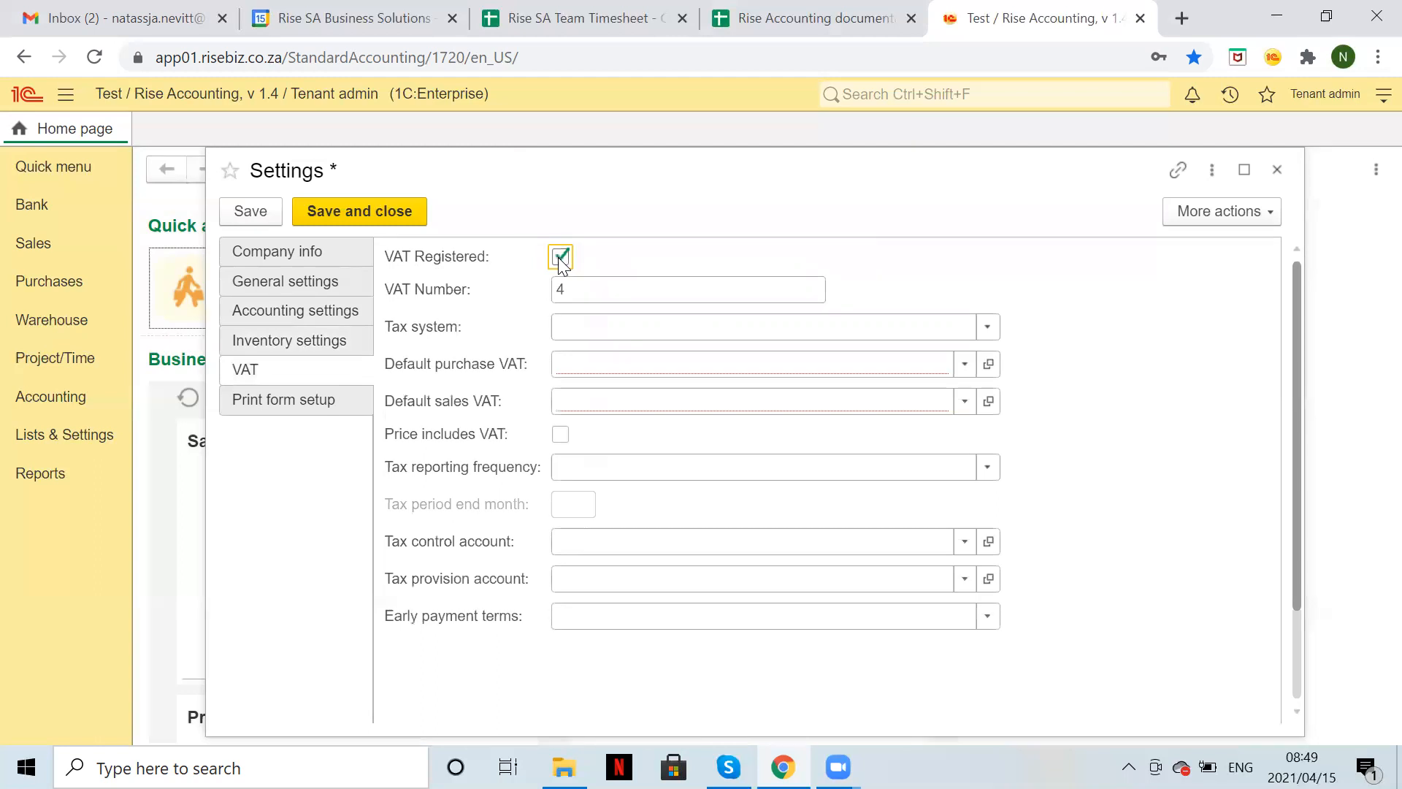
left_click(606, 294)
left_click(605, 294)
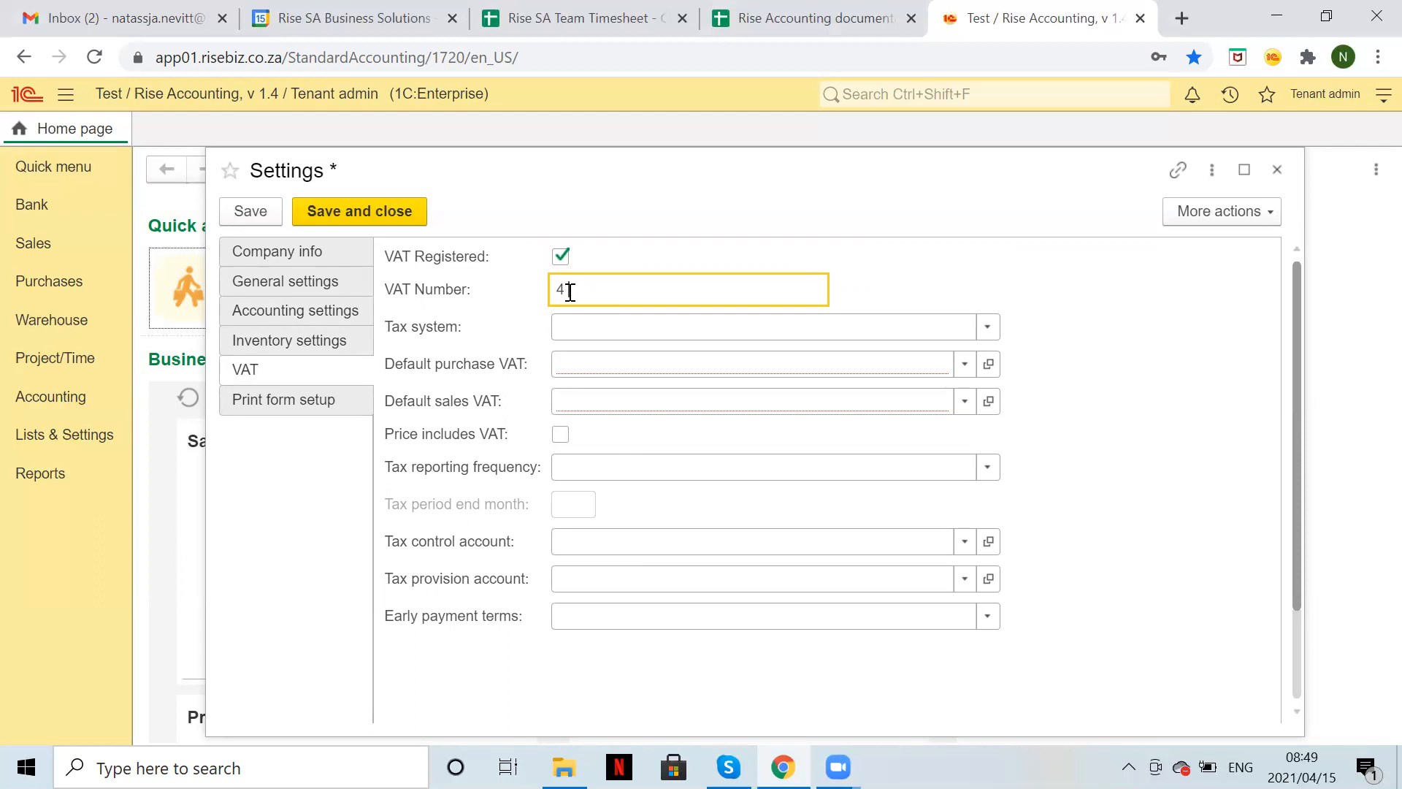
left_click(647, 327)
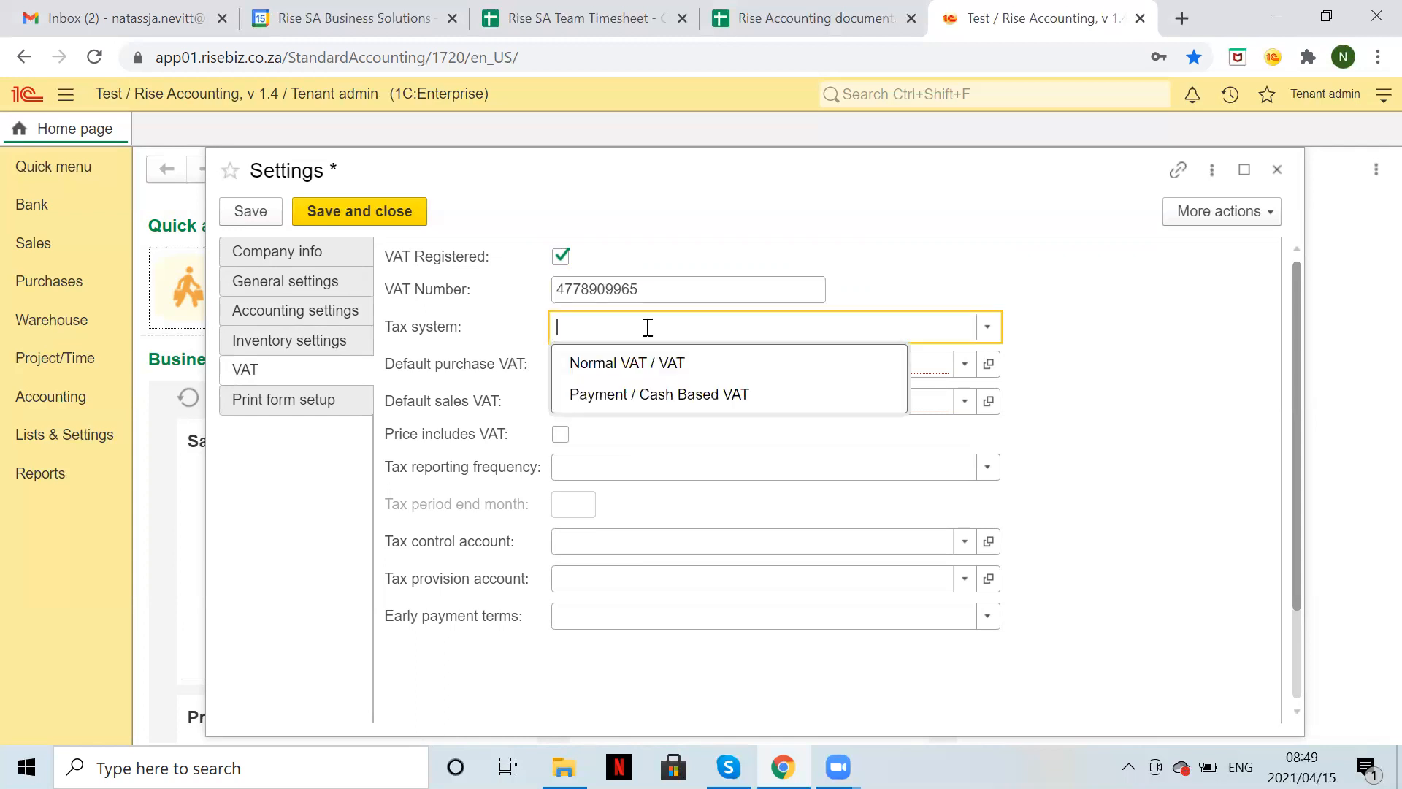
left_click(646, 362)
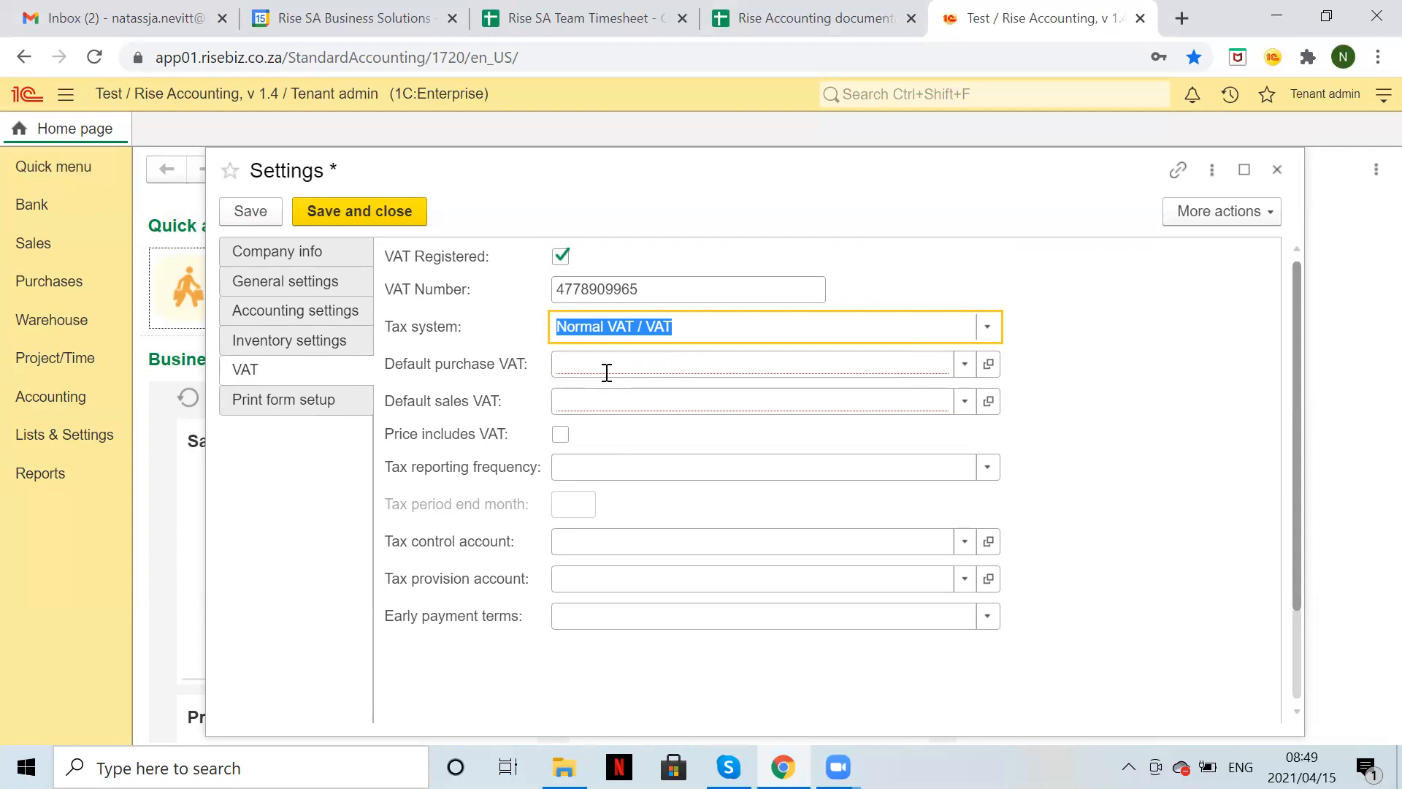
left_click(964, 363)
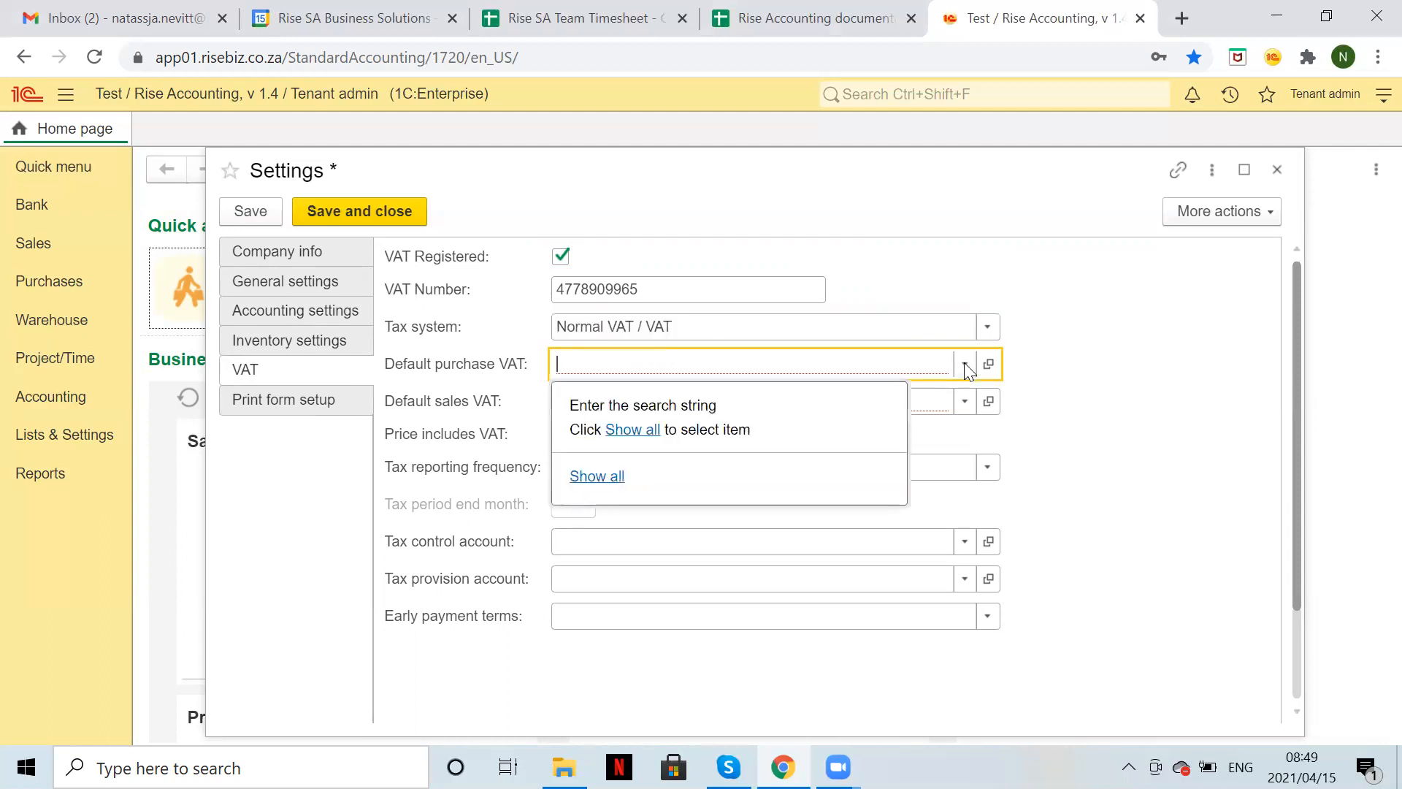
left_click(641, 432)
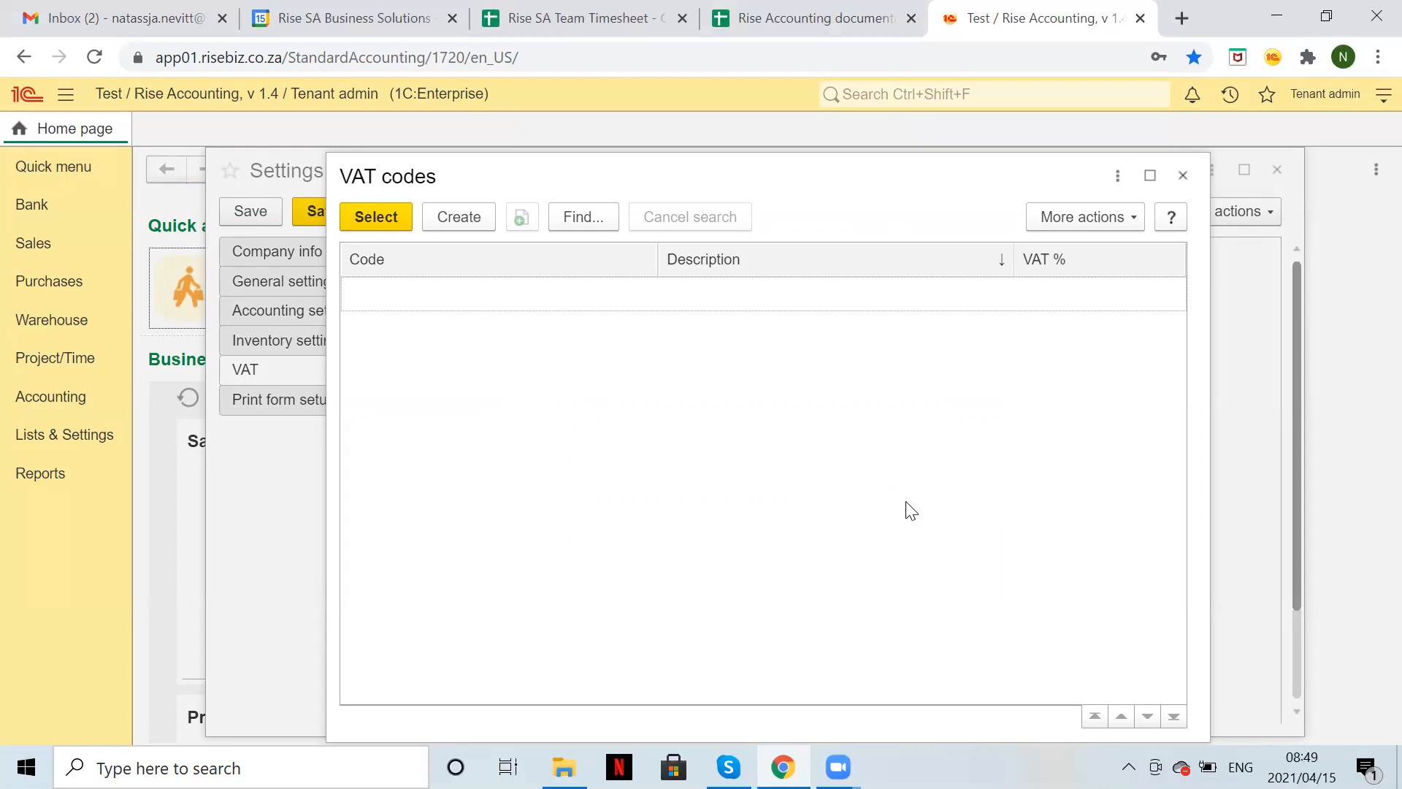
Create the VAT Standard code: 'Standard Rate VAT', 15%, Vat / Tax Control Account, type VAT.
left_click(468, 219)
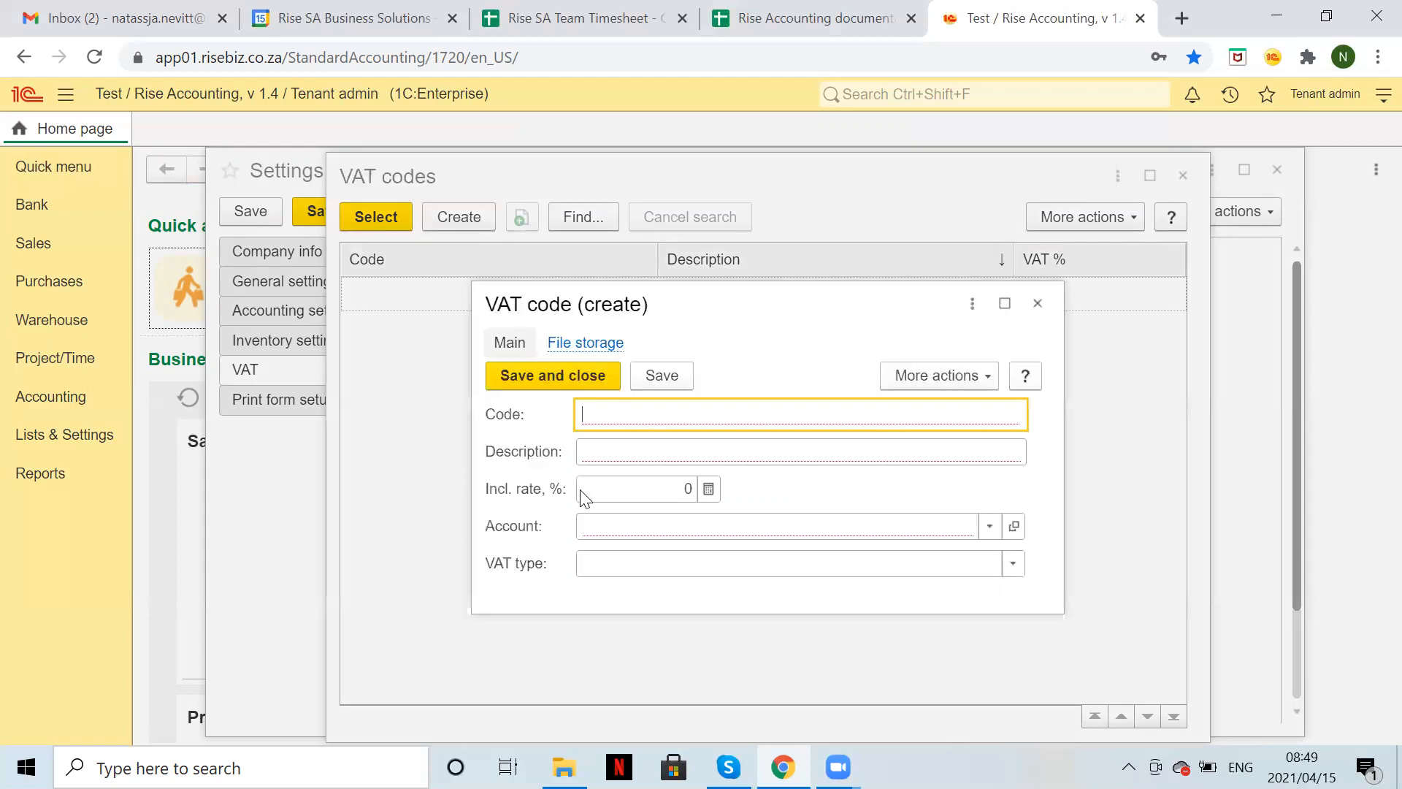
type("VAT Standard")
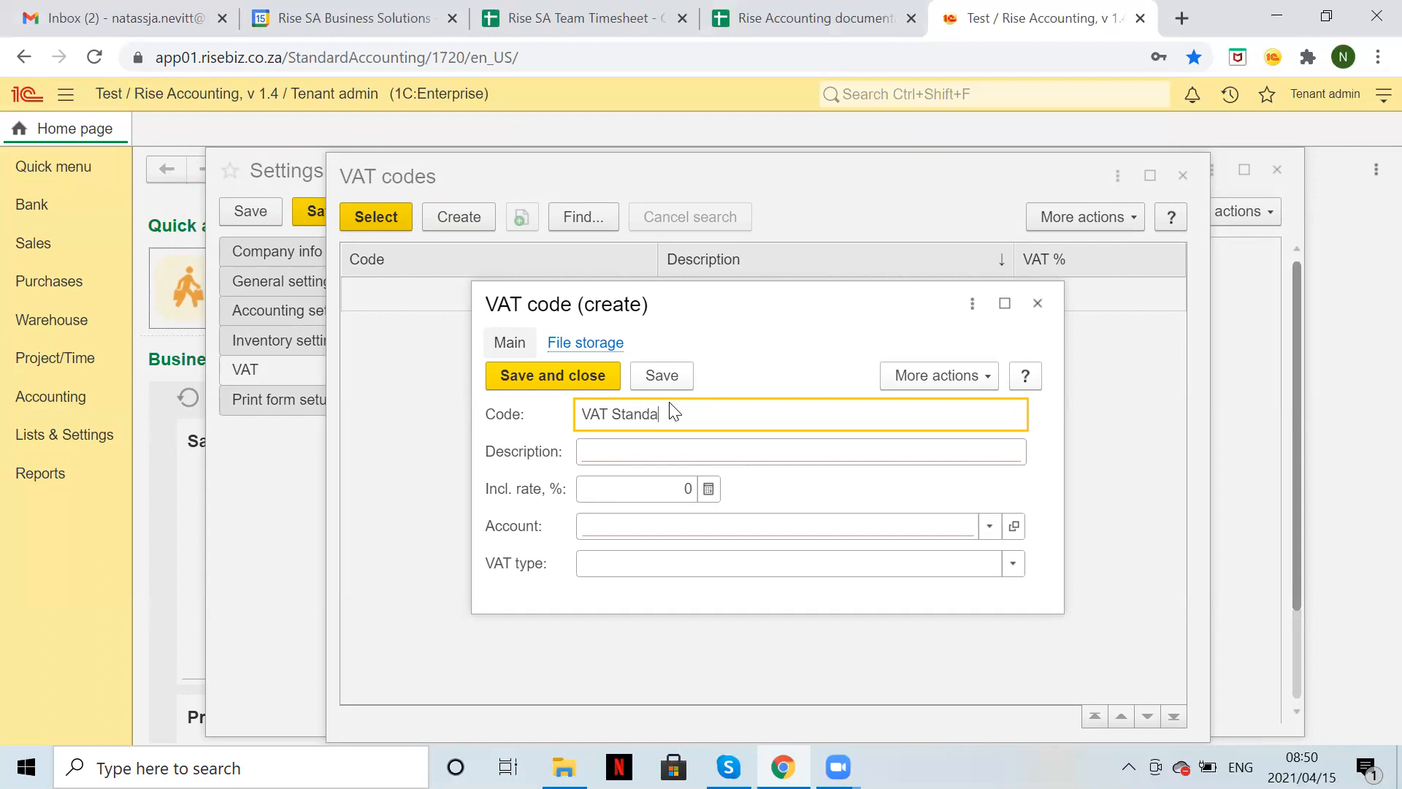
left_click(604, 453)
type("S")
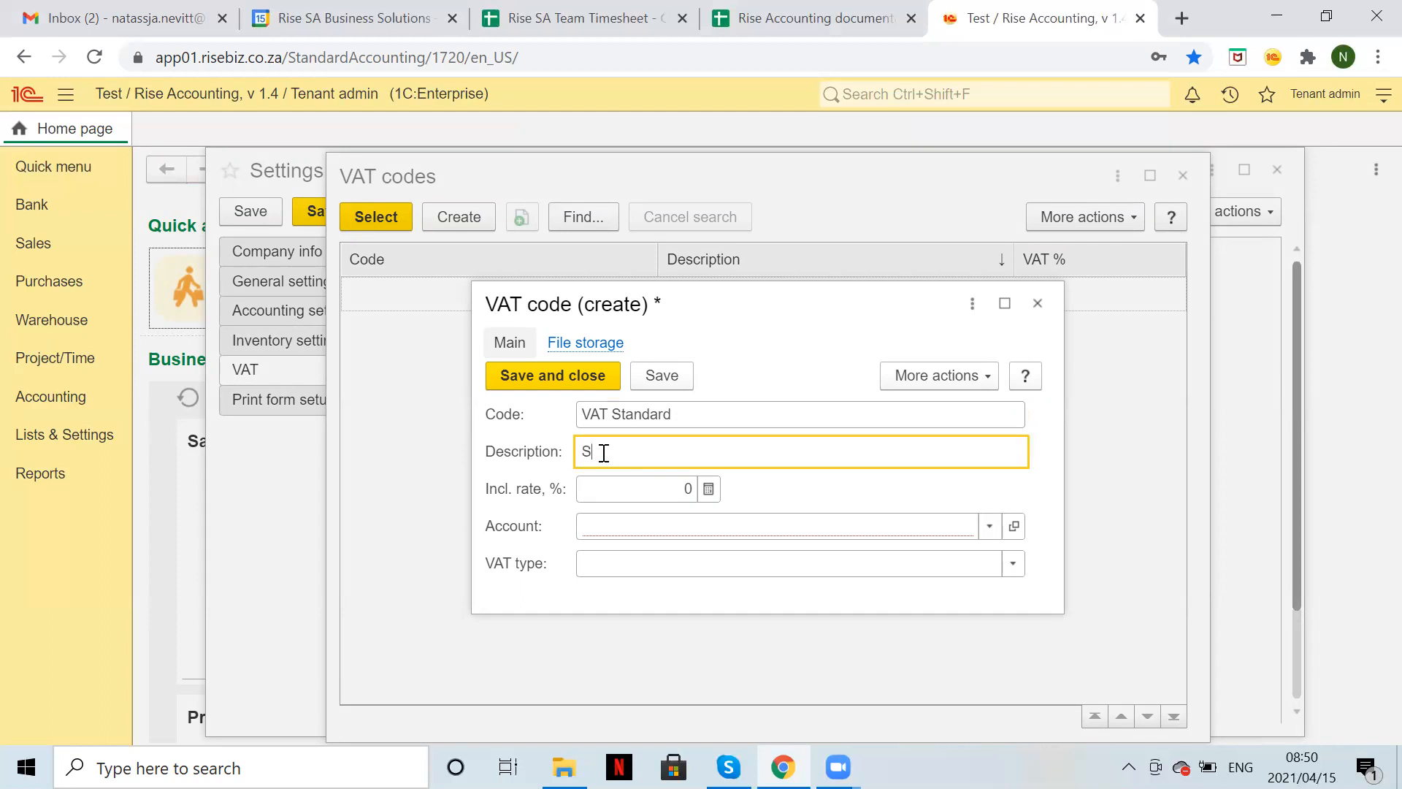
type("tandard Rate VAT")
left_click(658, 487)
type("15")
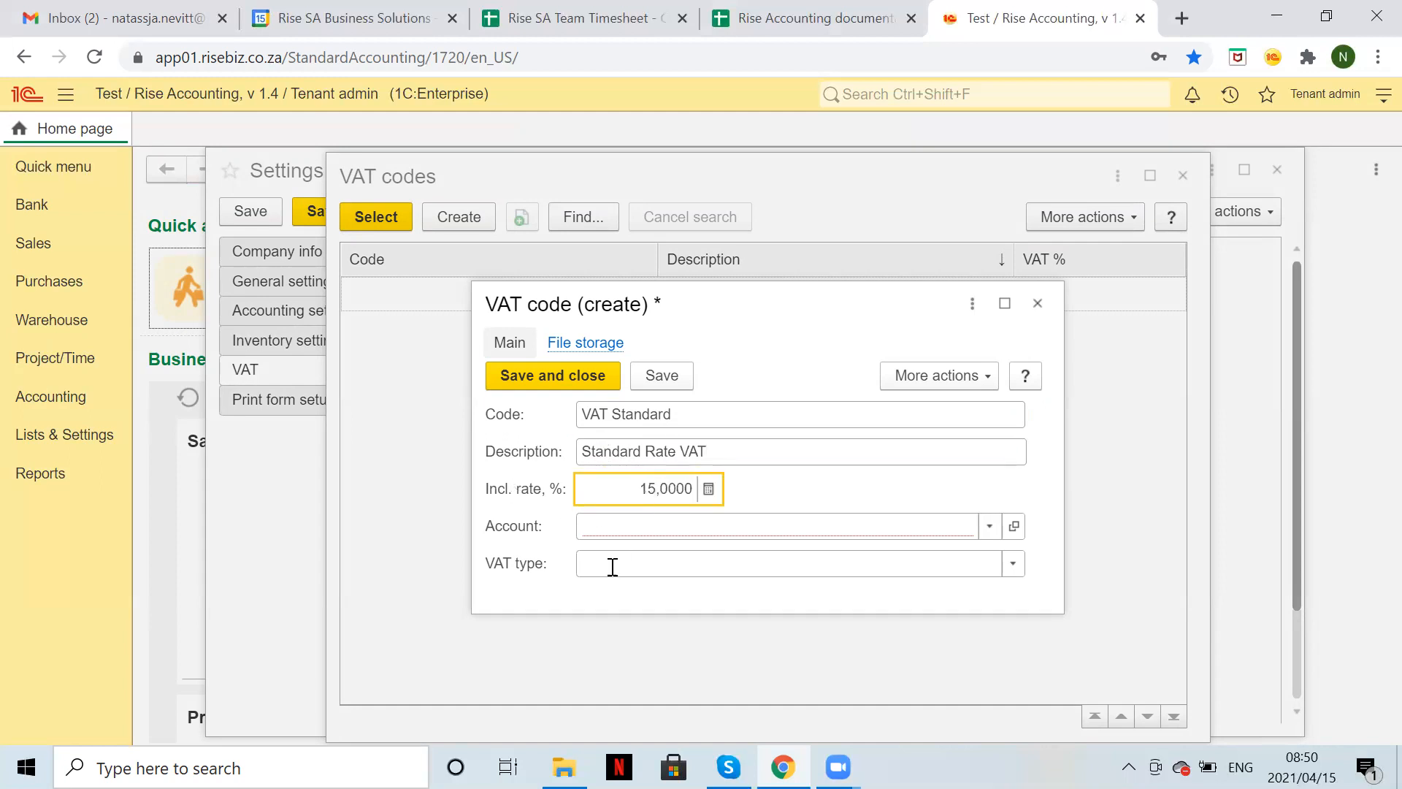
left_click(862, 526)
type("VAT")
left_click(825, 563)
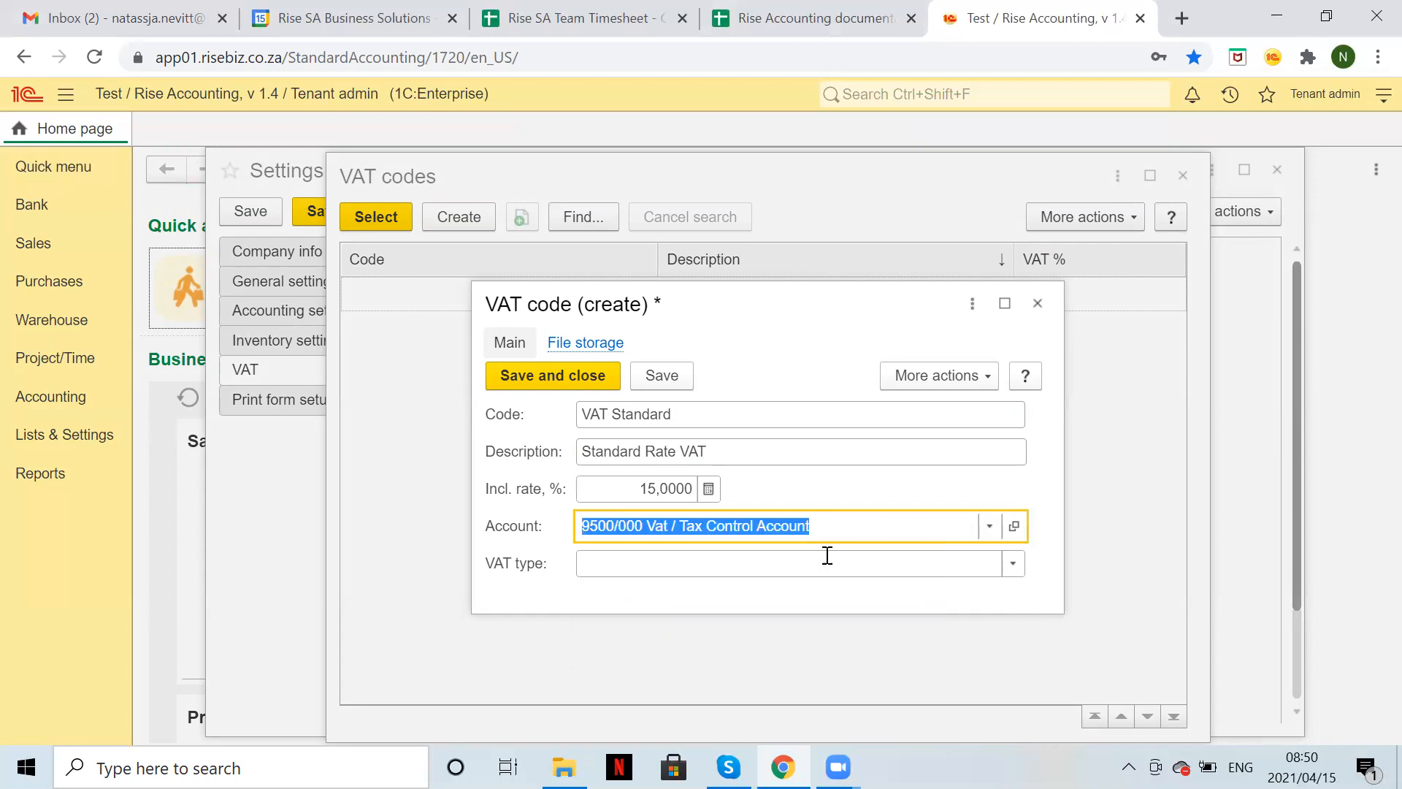
left_click(625, 563)
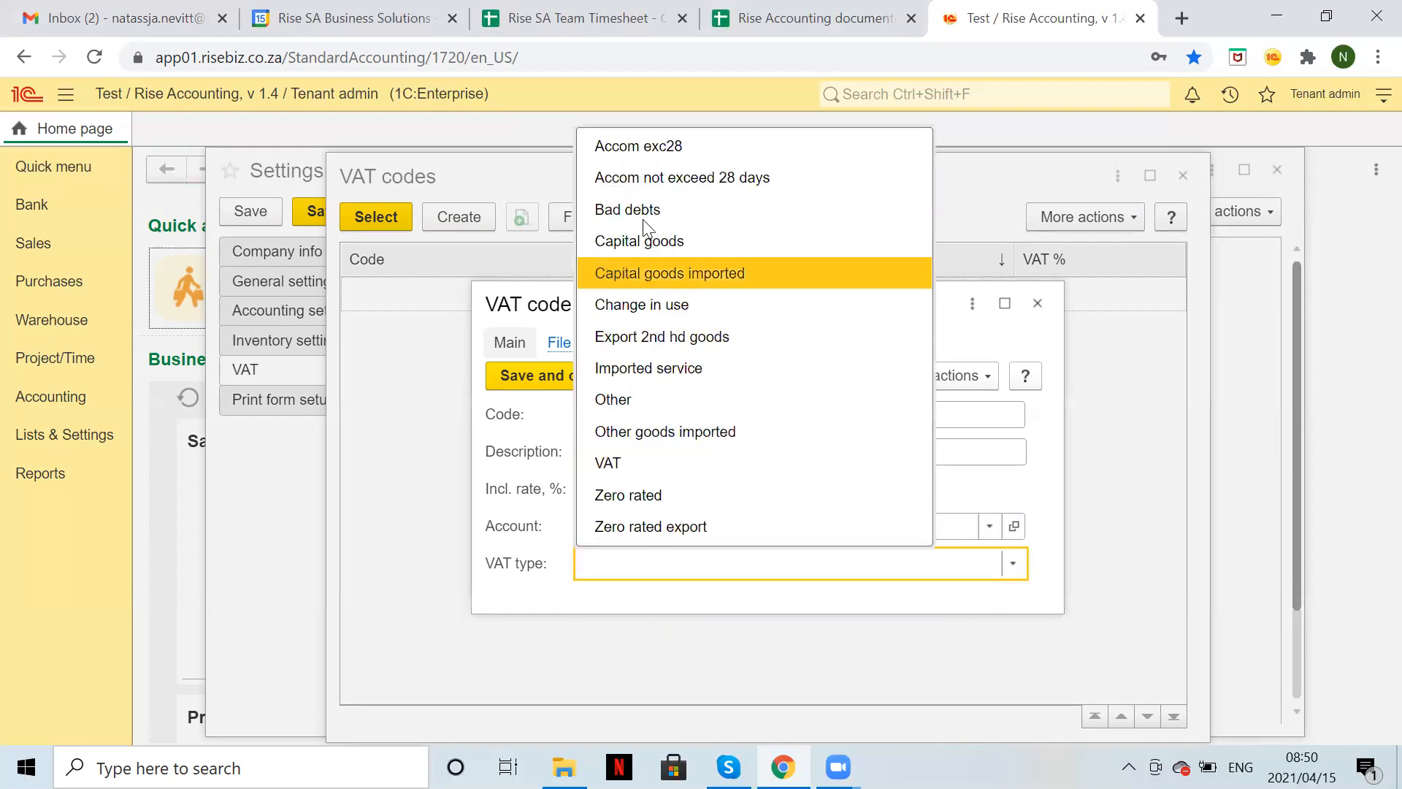
left_click(647, 461)
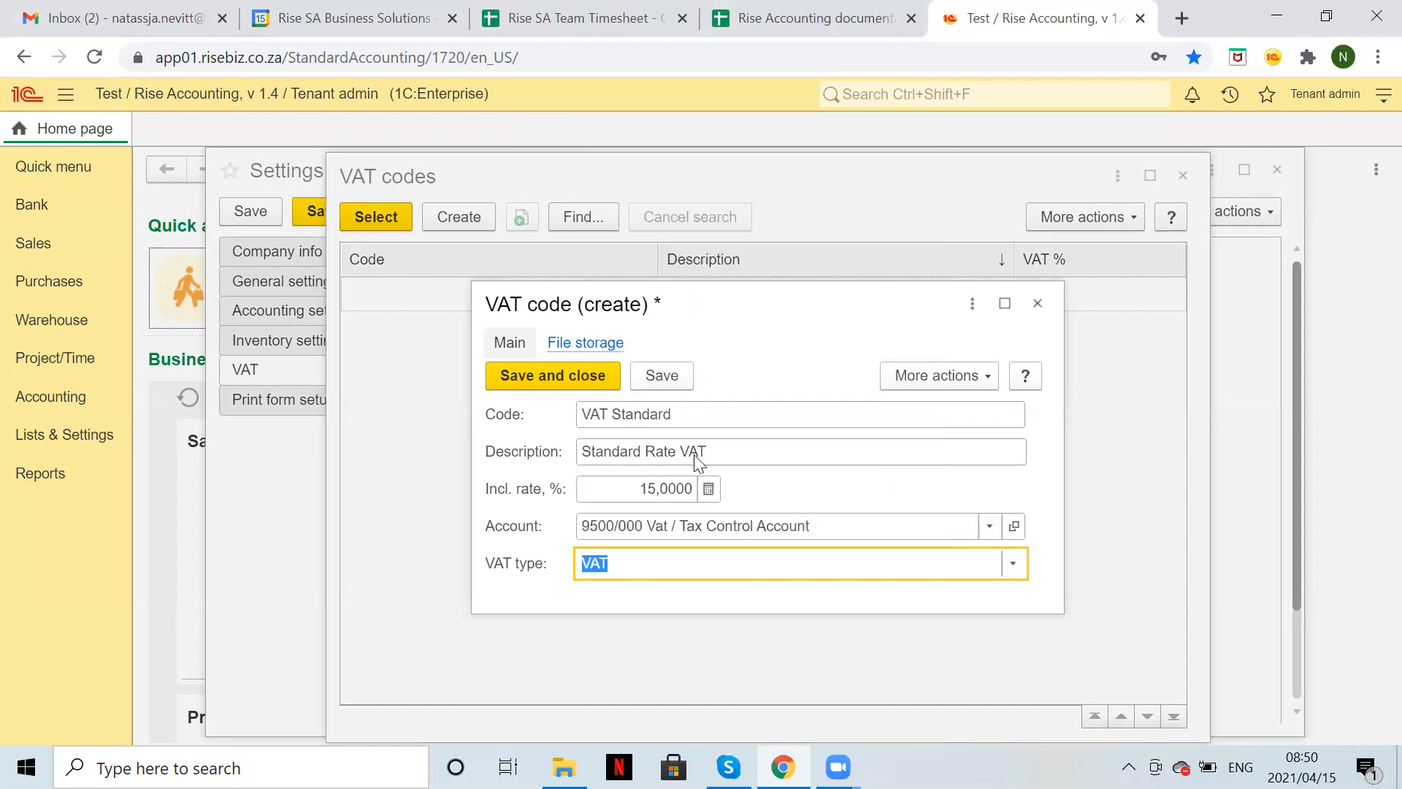
left_click(589, 374)
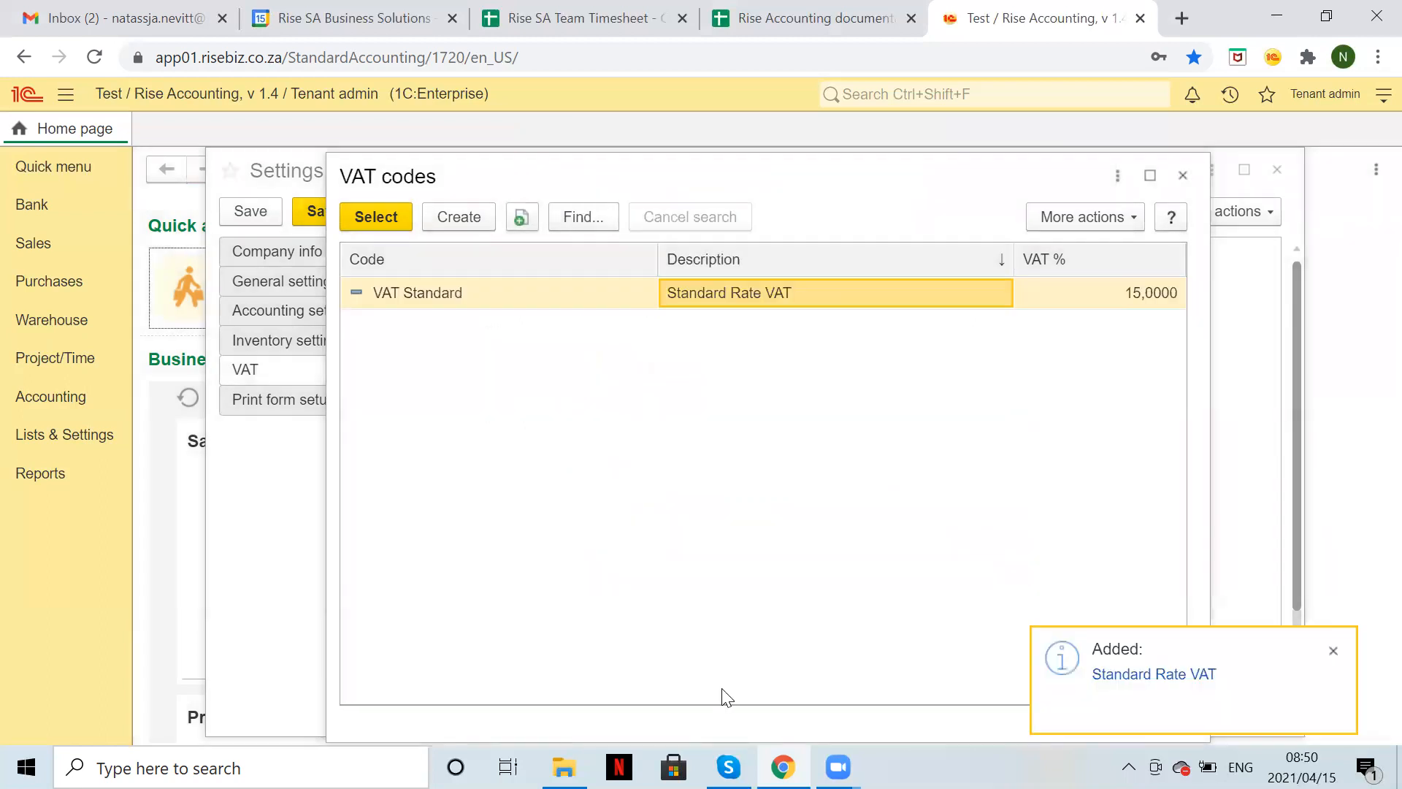
Create the Exempt code: 'Exempt VAT', 0%, Vat / Tax Control Account, type Zero rated.
left_click(457, 213)
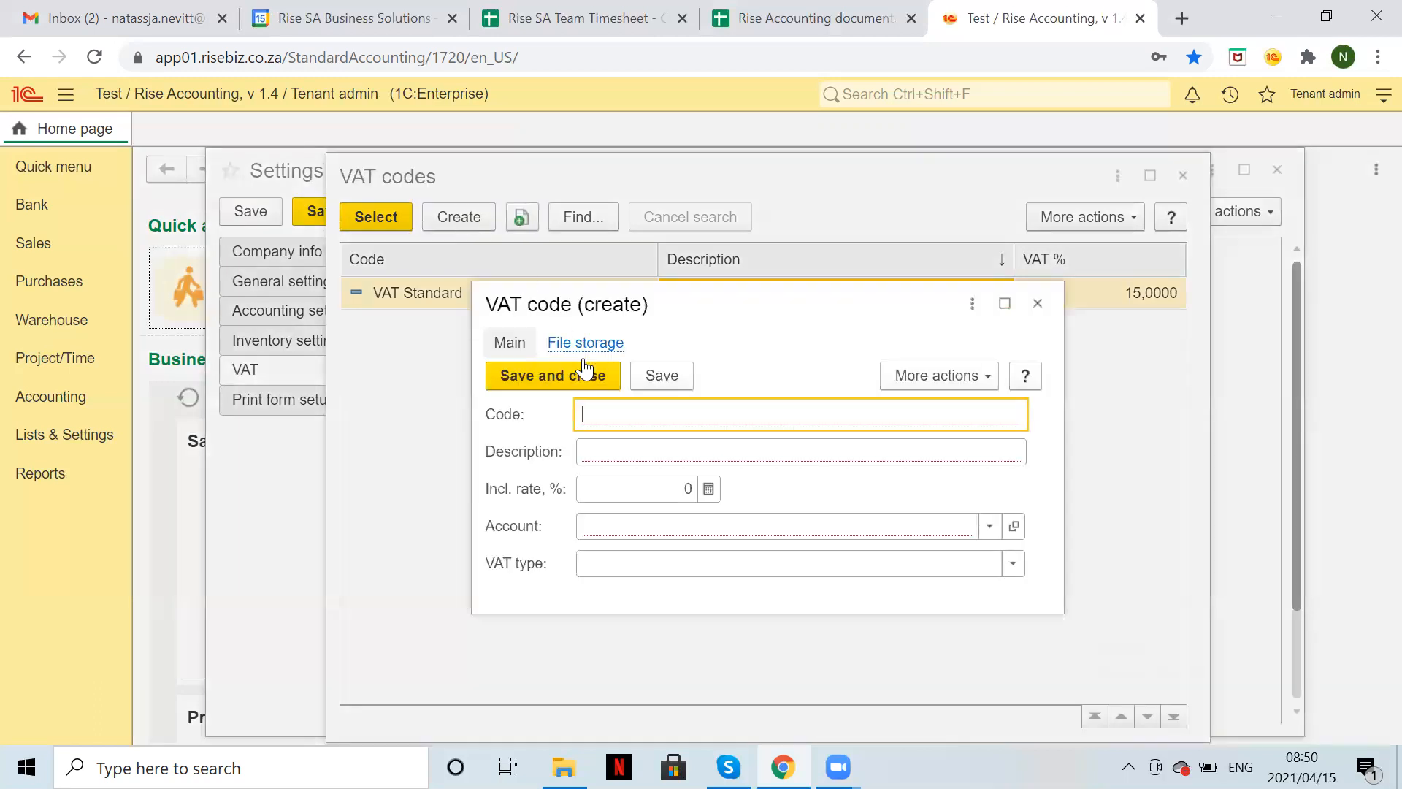
type("eX")
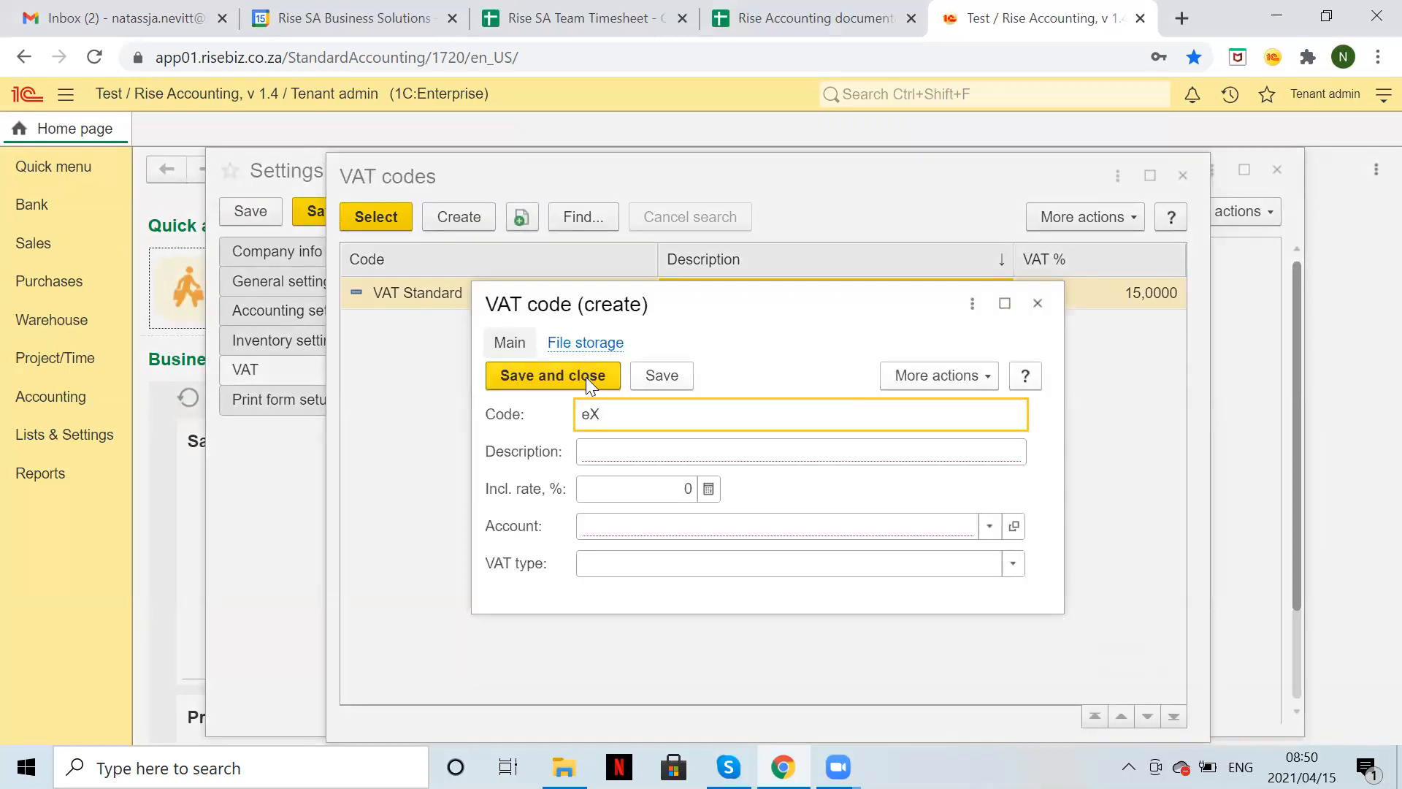
type("emp")
key("BackSpace")
type("pt")
left_click(615, 451)
type("Exempt ")
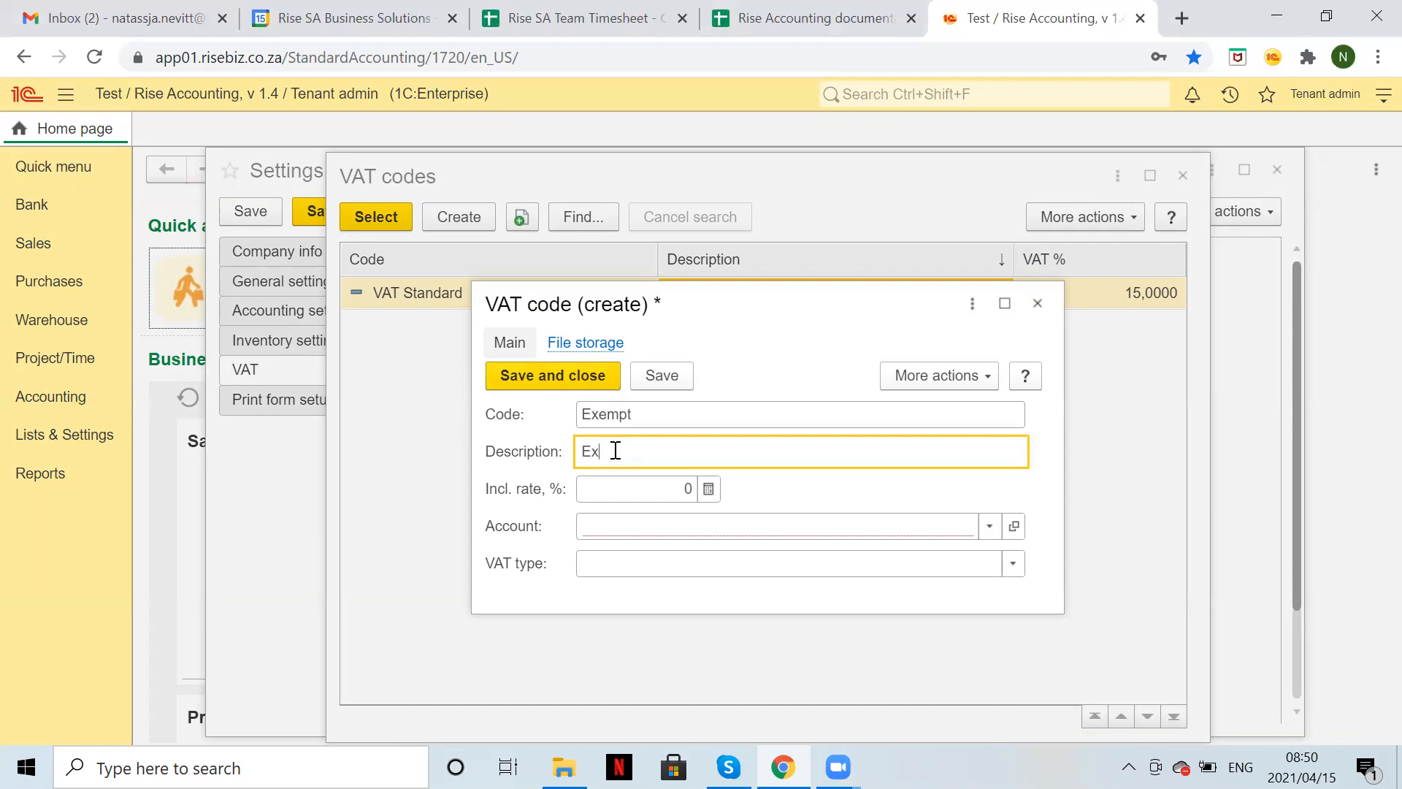
type("VAT")
left_click(628, 488)
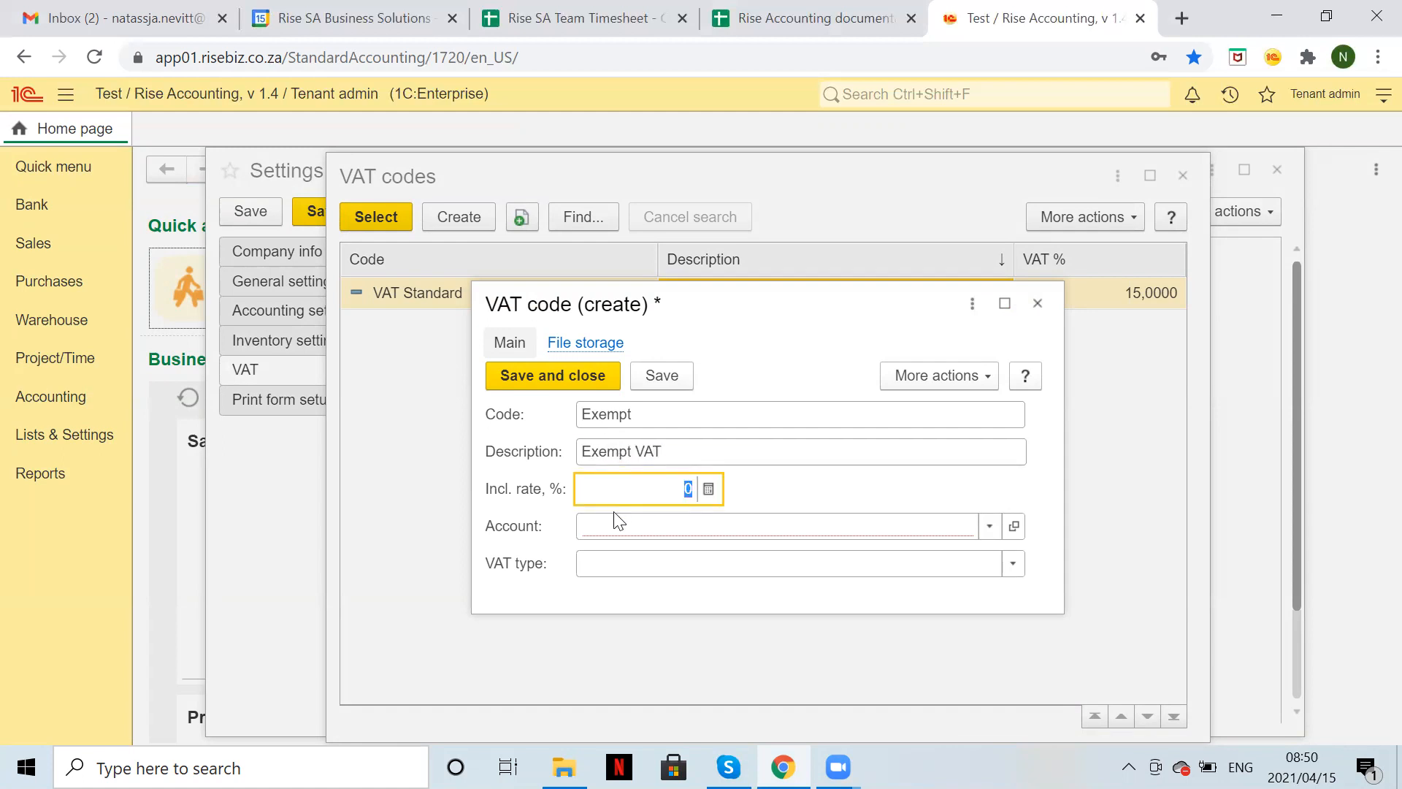
left_click(617, 524)
type("VAT")
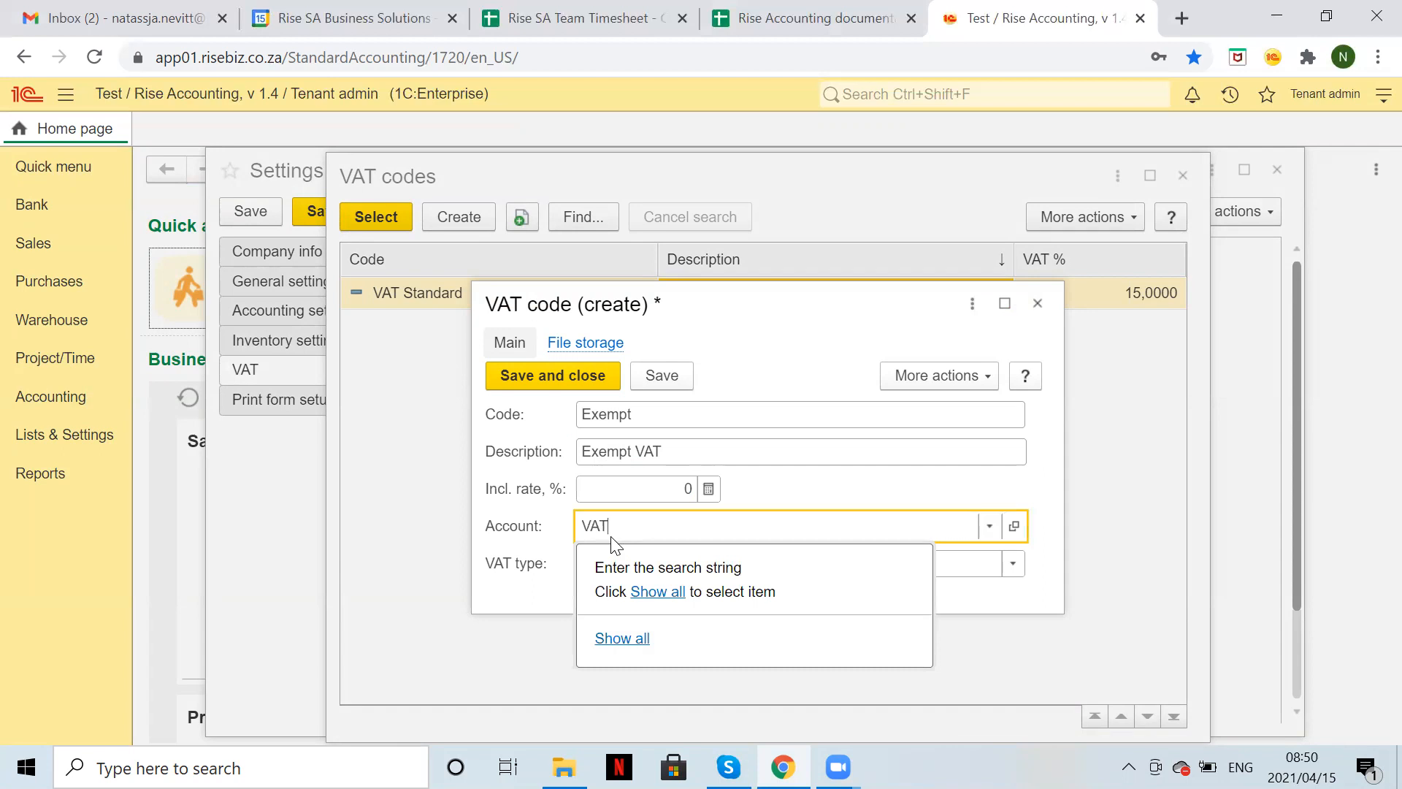
key("Return")
left_click(612, 559)
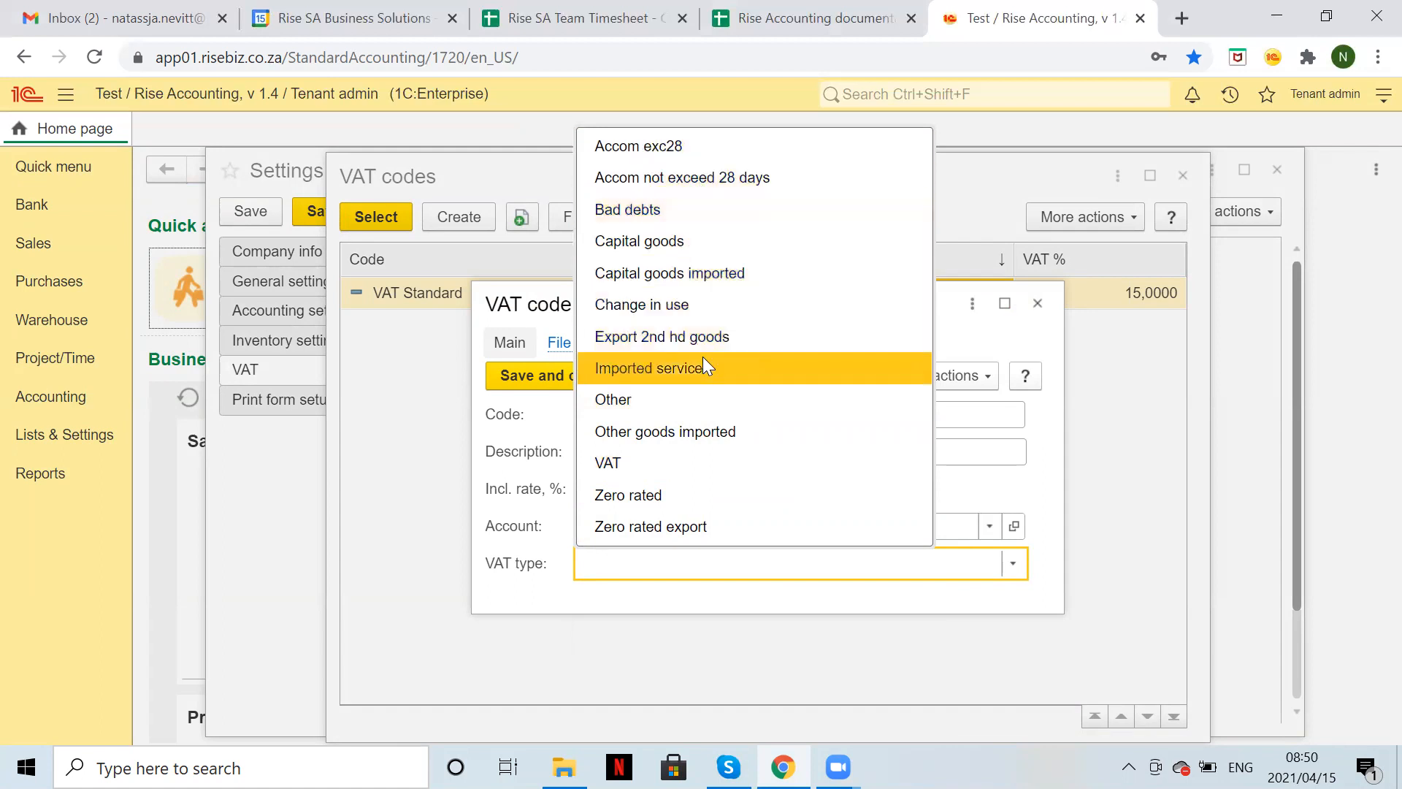
left_click(709, 491)
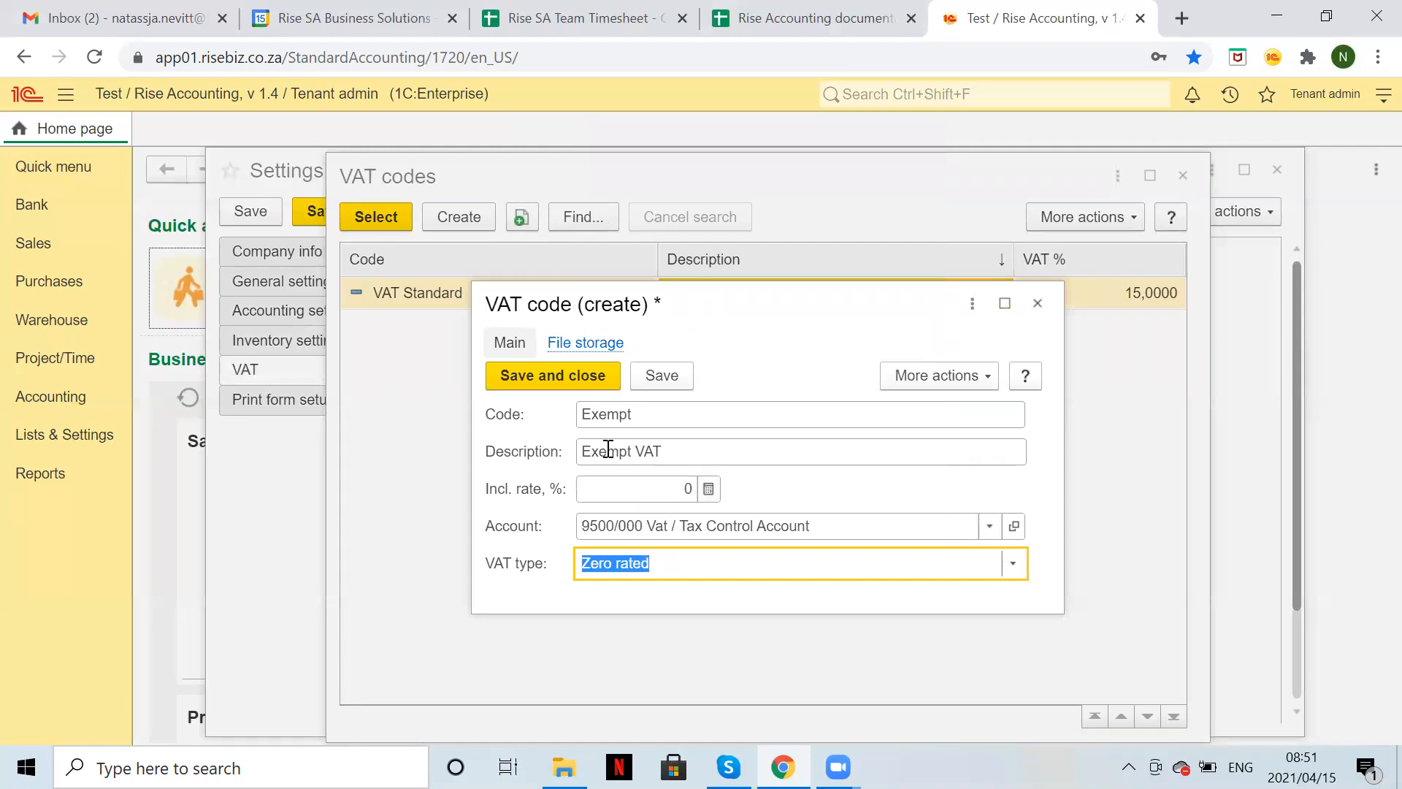
left_click(545, 375)
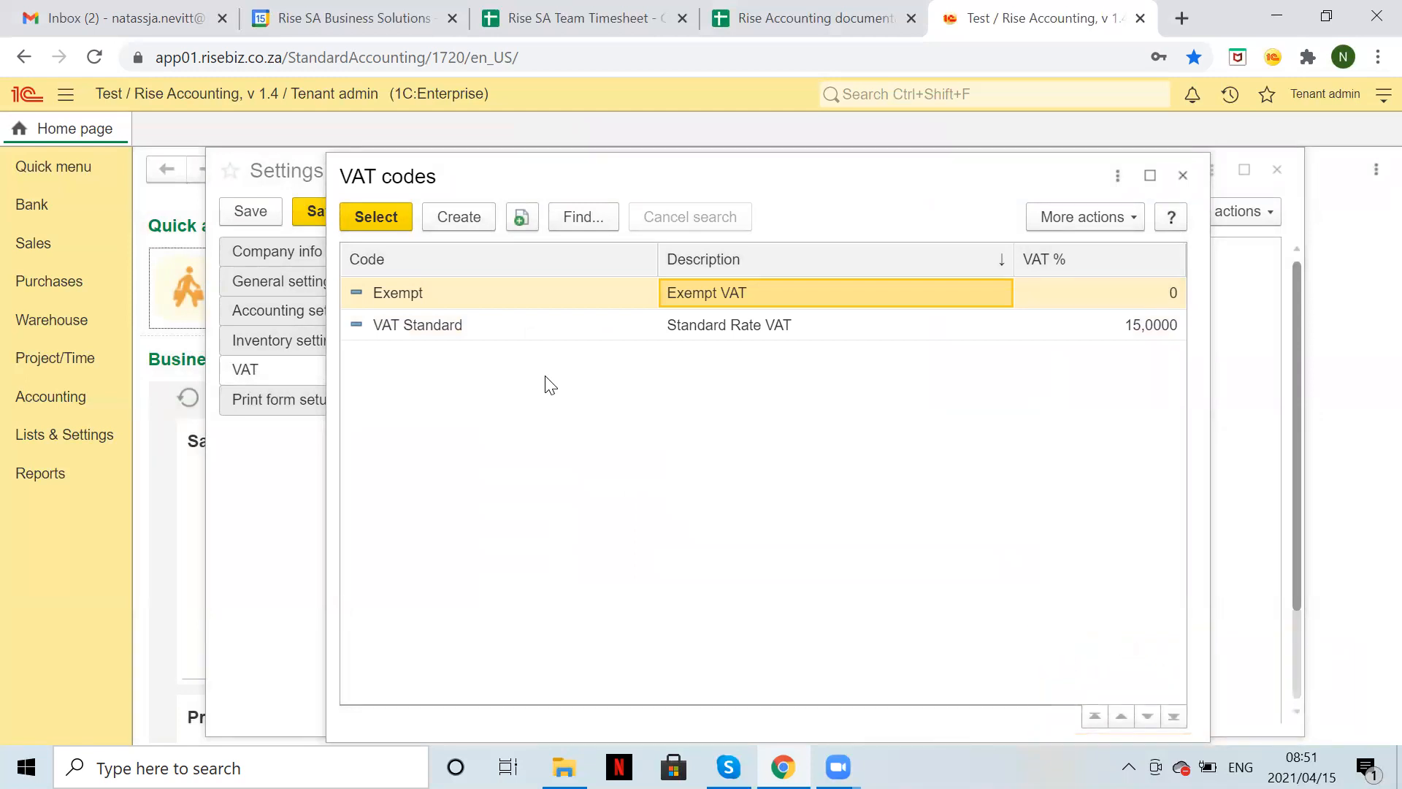
Make Standard Rate VAT the default purchase and sales VAT, with Category B tax reporting.
double_click(548, 335)
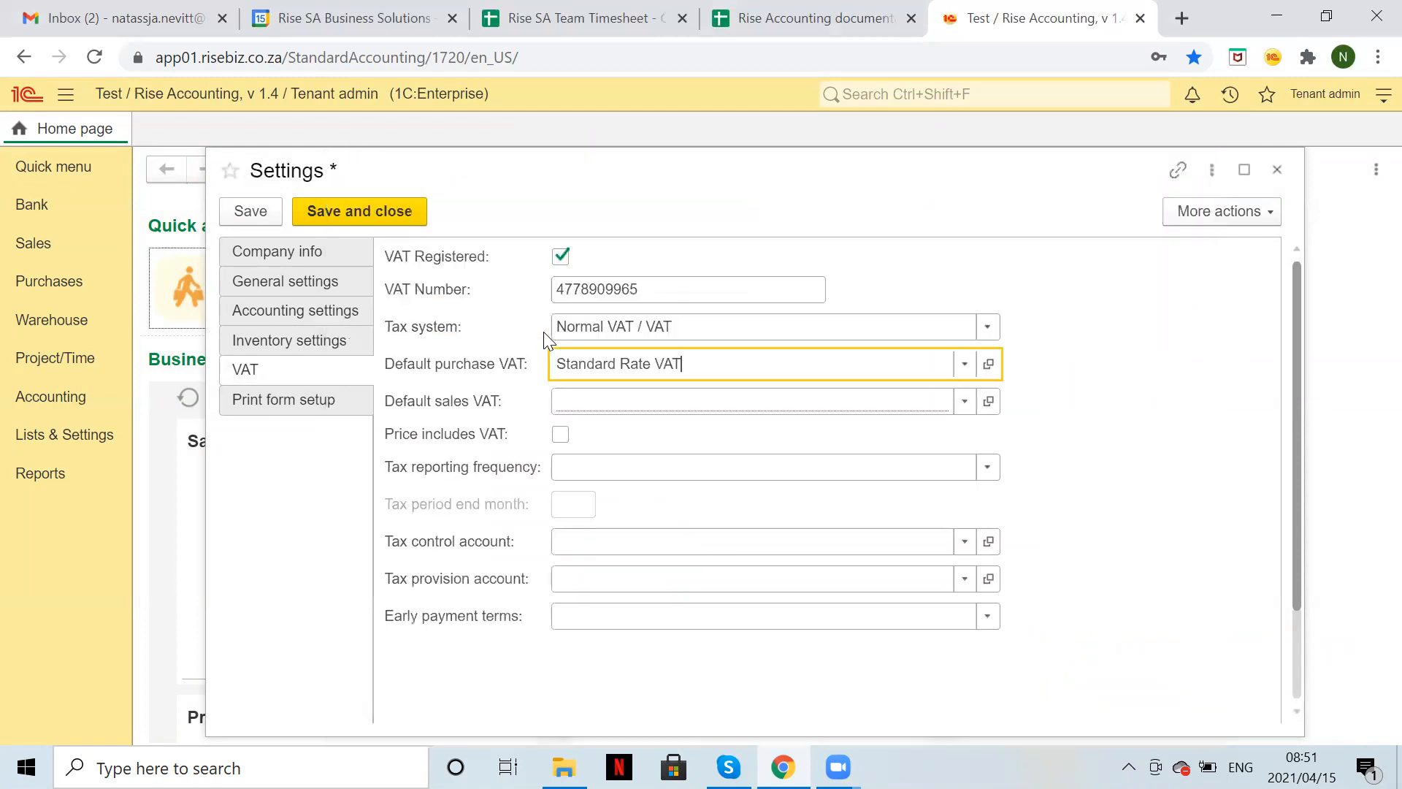
left_click(608, 407)
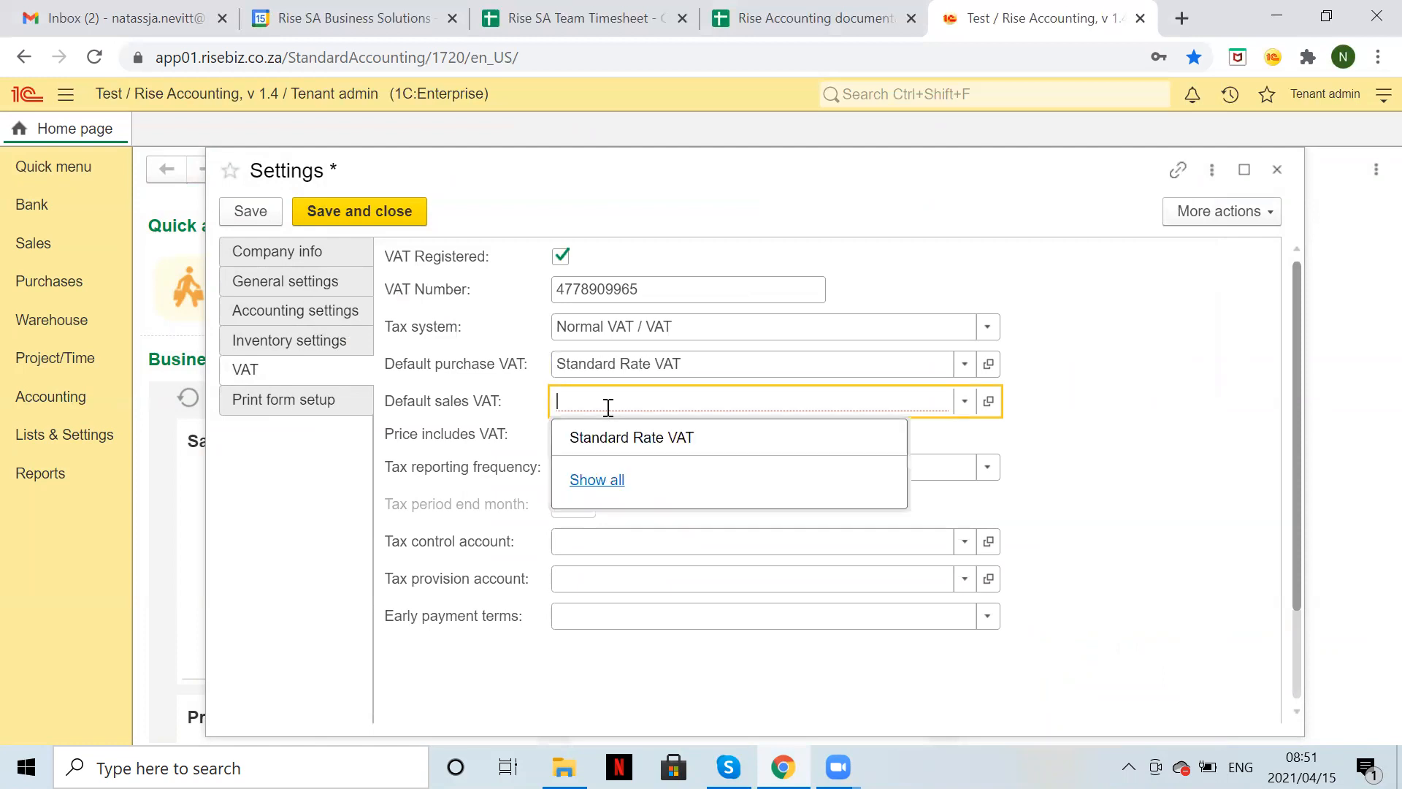
left_click(646, 442)
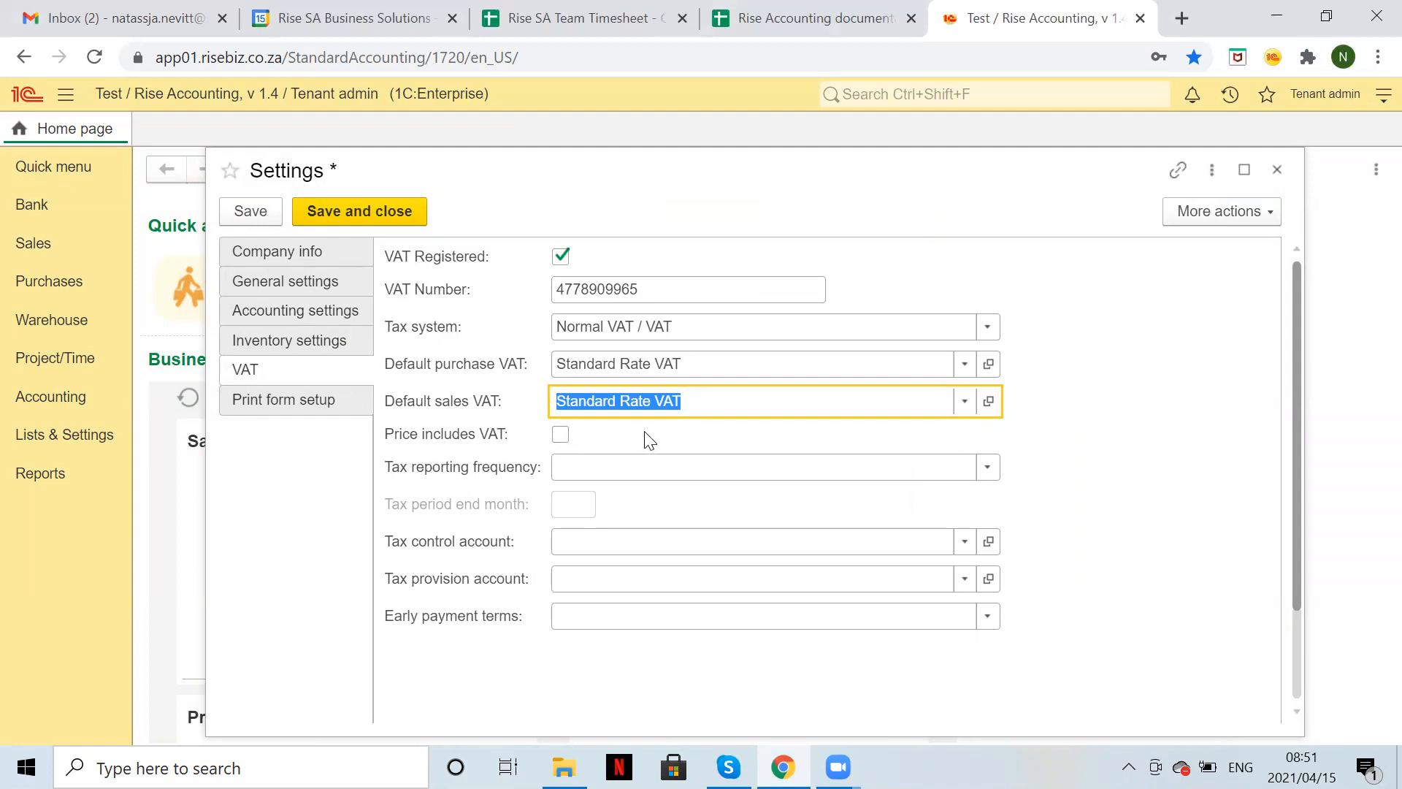
left_click(986, 475)
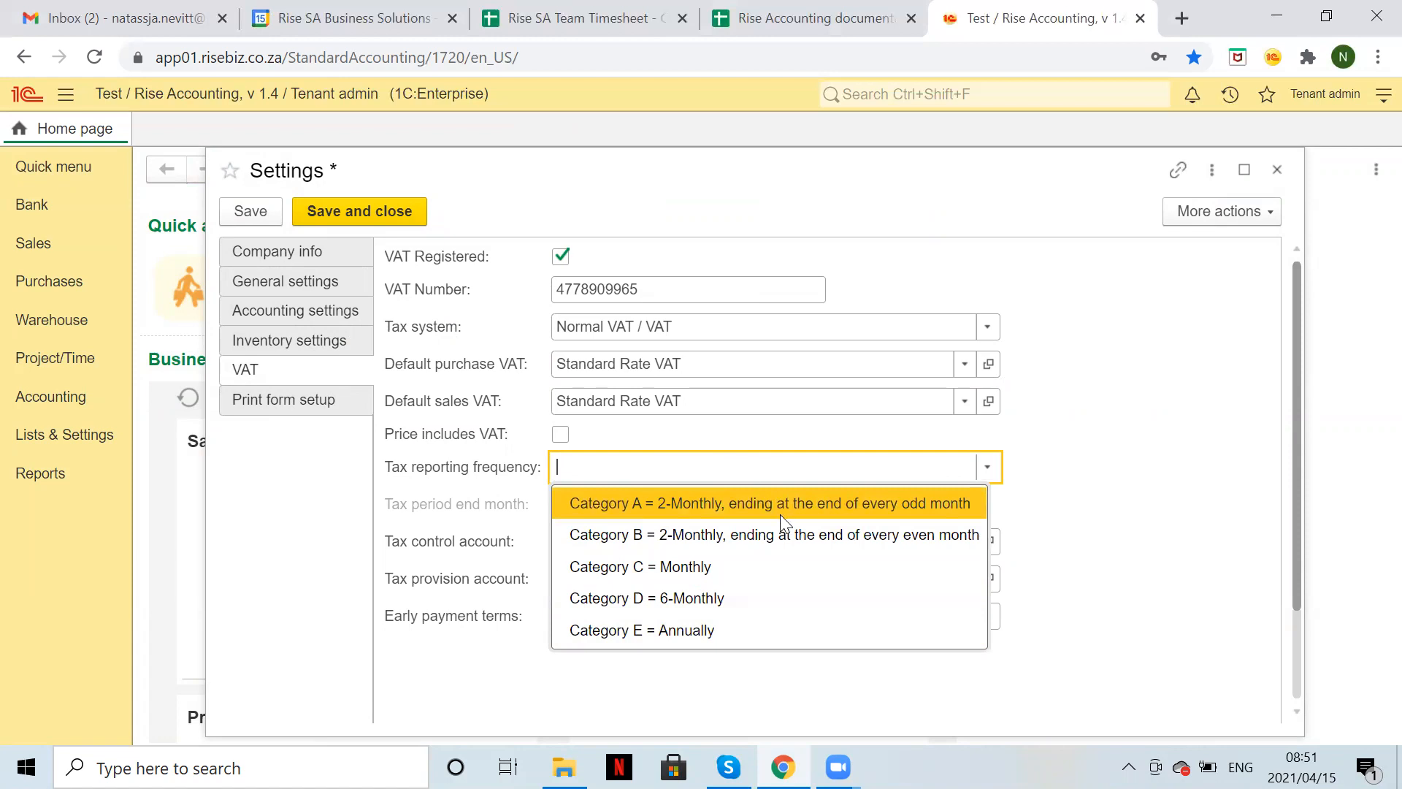
left_click(618, 533)
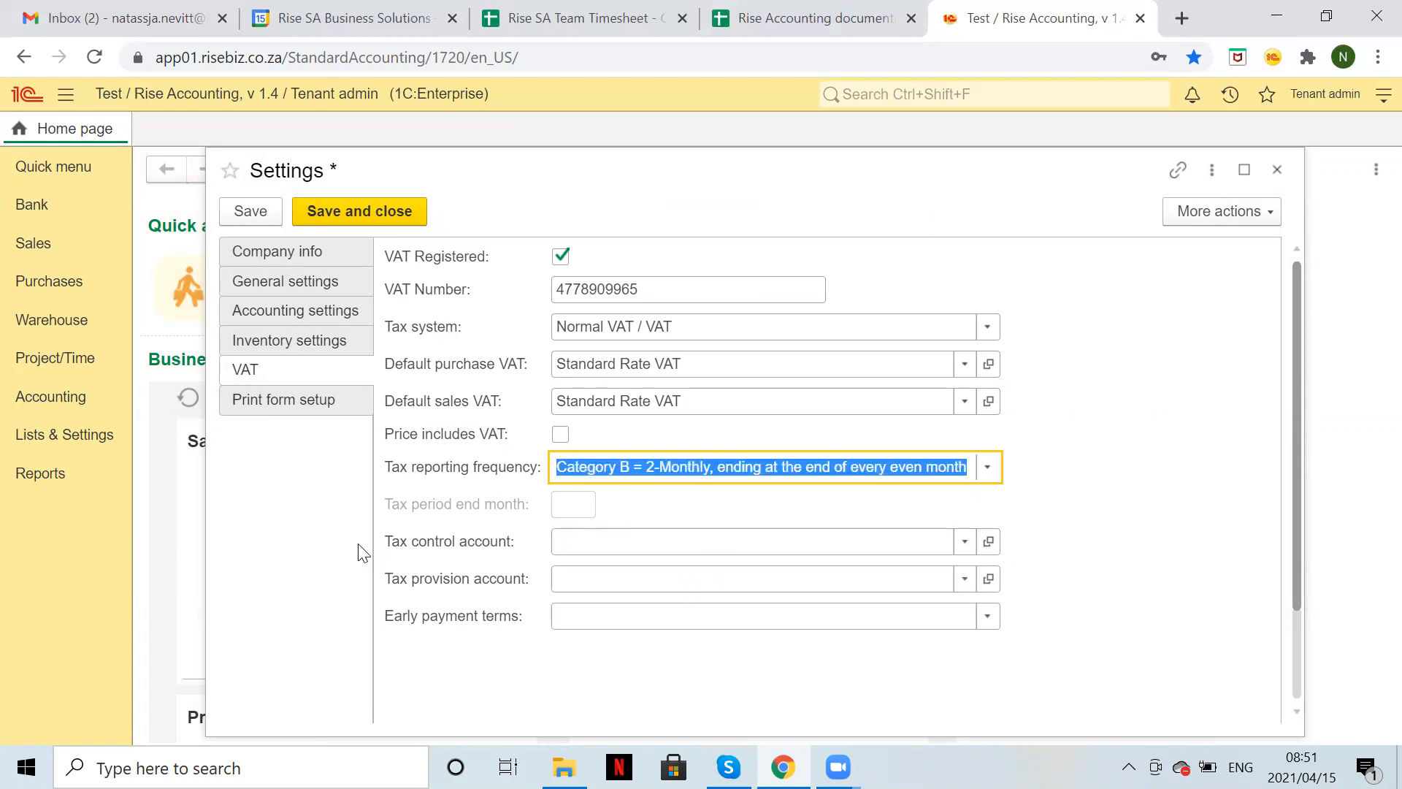
Set both tax control and provision accounts to 9500/000 Vat / Tax Control Account and save.
left_click(616, 542)
type("VAT")
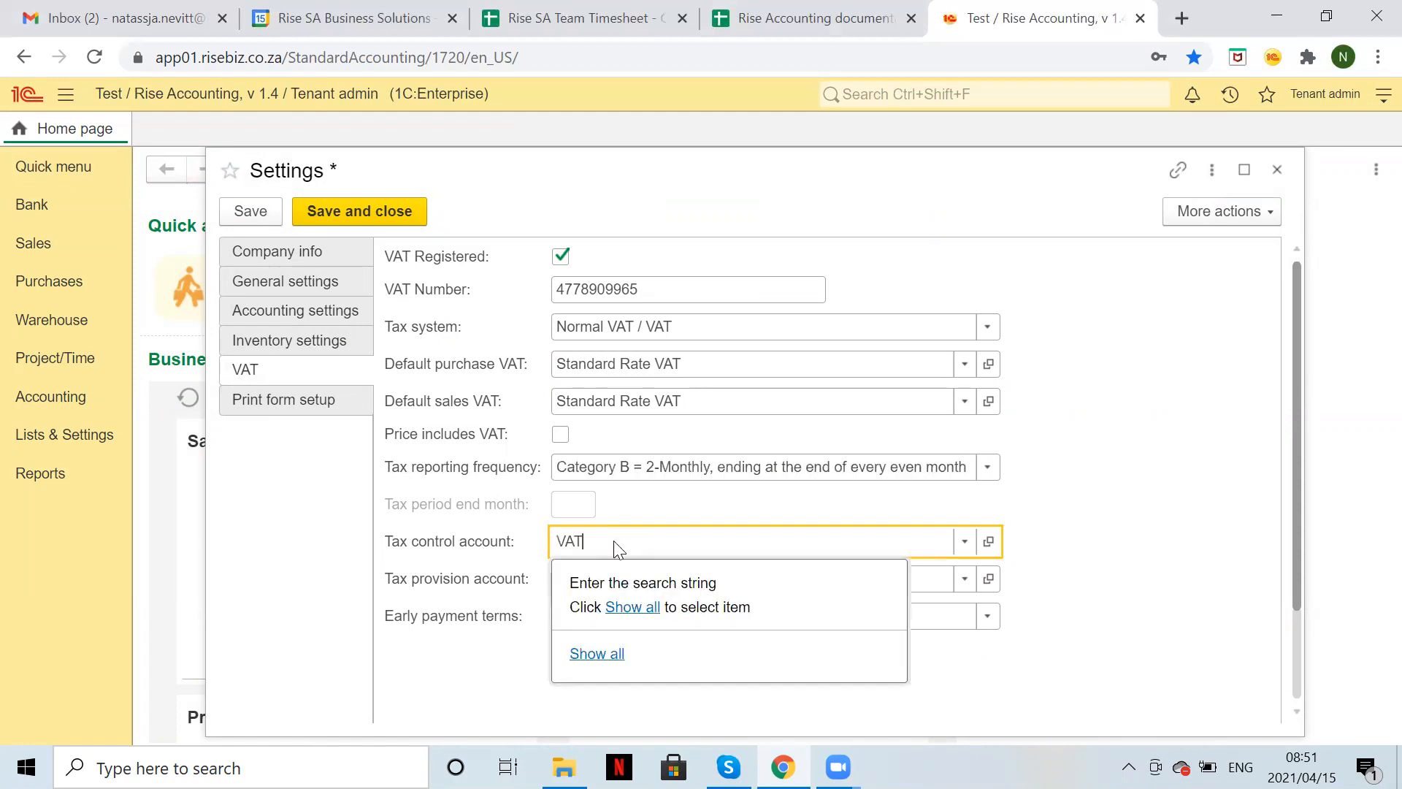
key("Return")
left_click(595, 574)
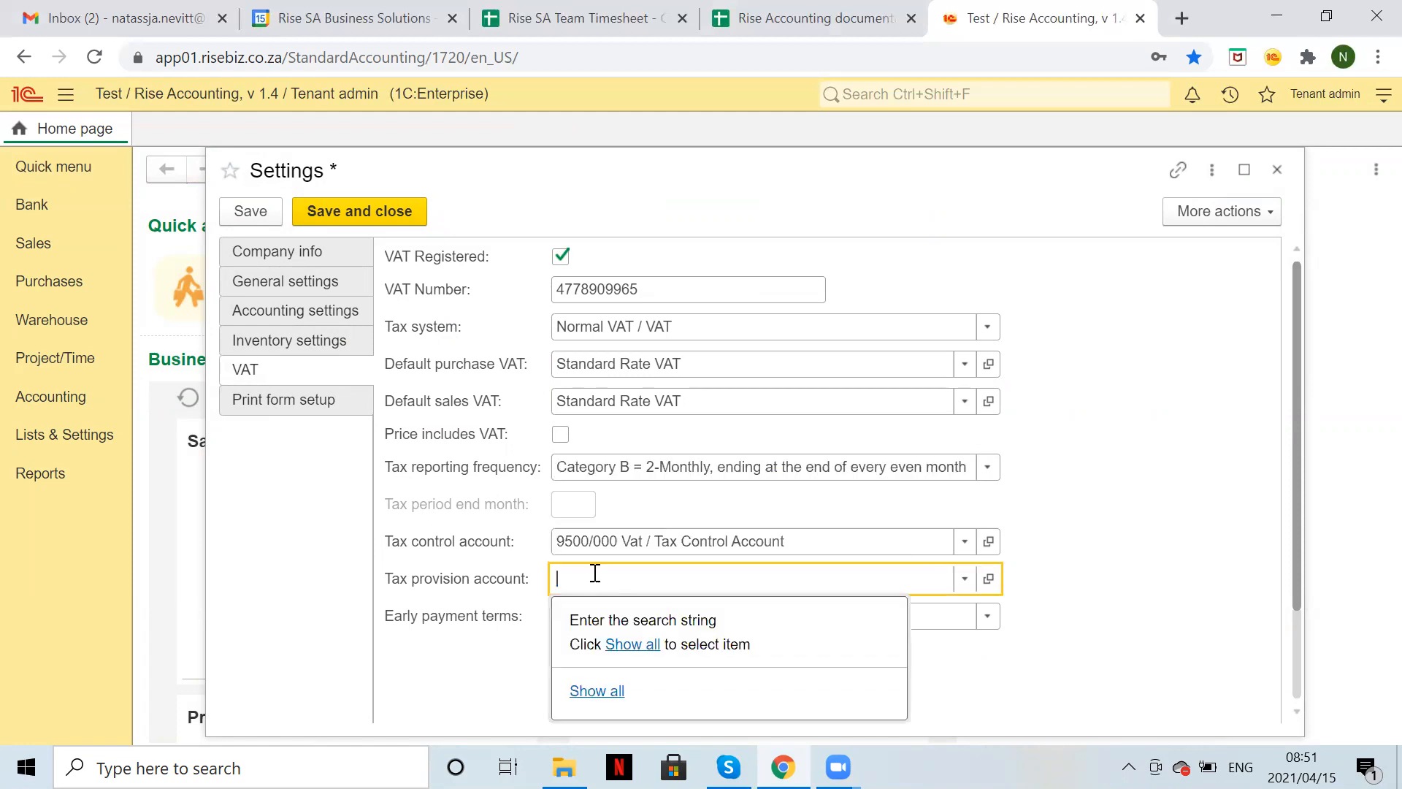
type("VAT")
key("Return")
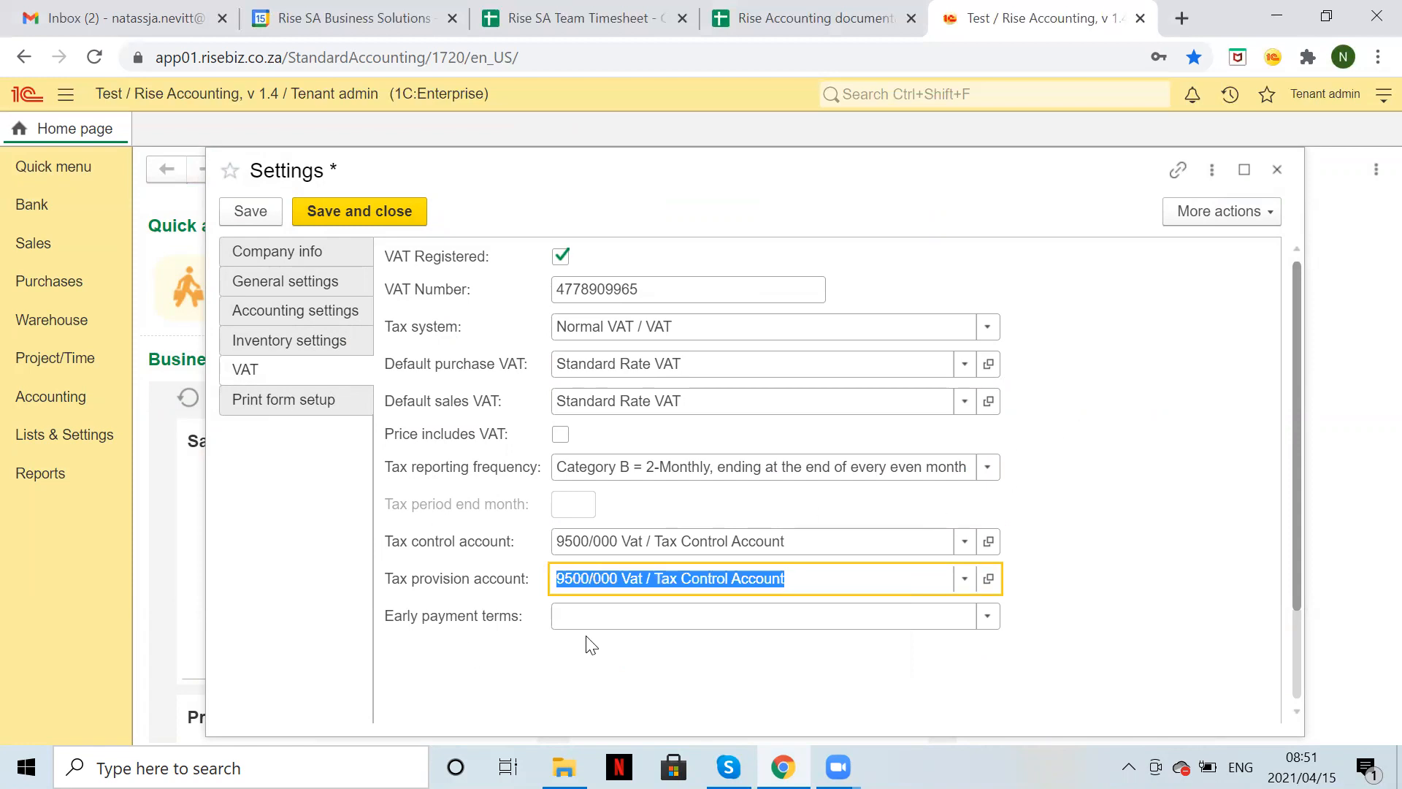
left_click(237, 198)
In the Tax invoice print form, enable Email, Website, Mobile, Fax, VAT number and Project.
left_click(311, 398)
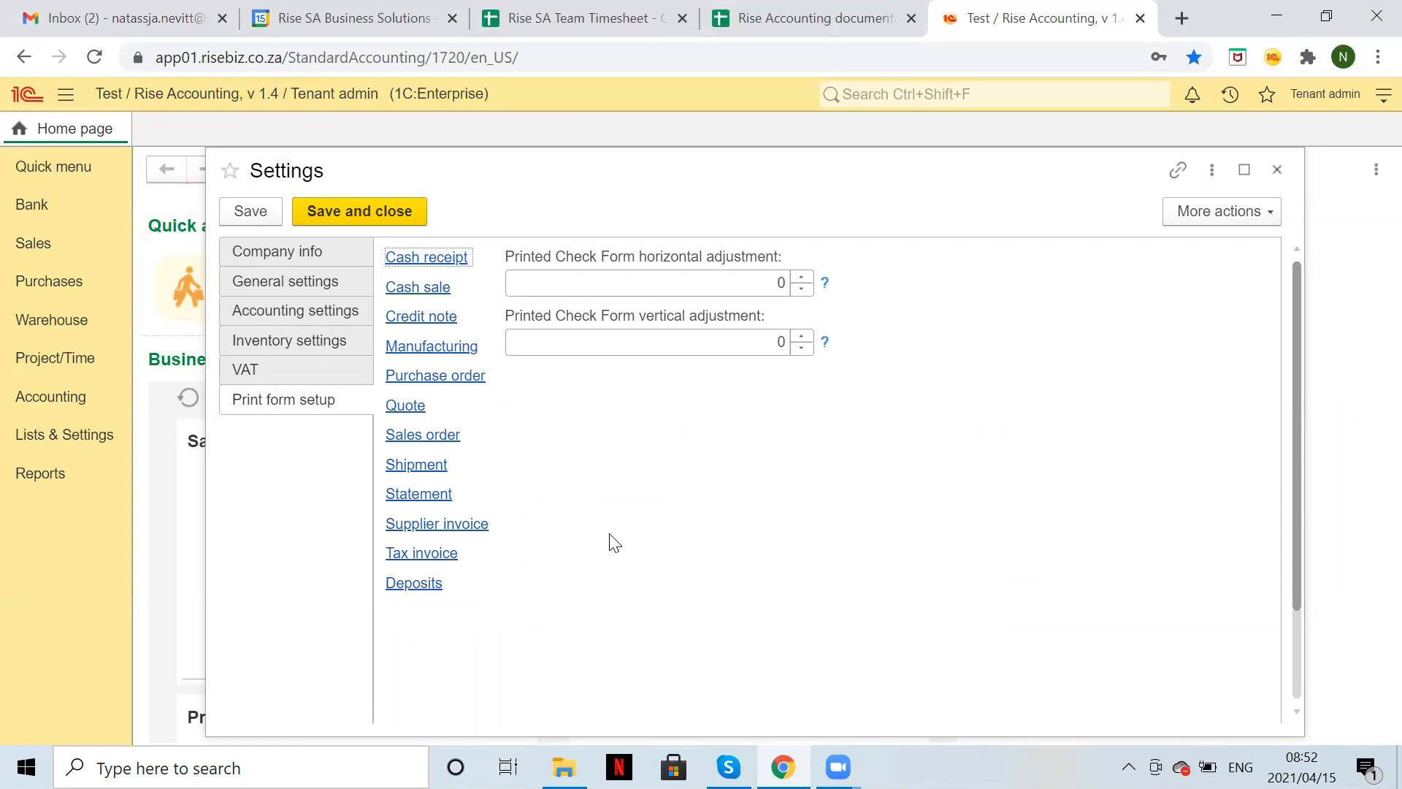
left_click(446, 557)
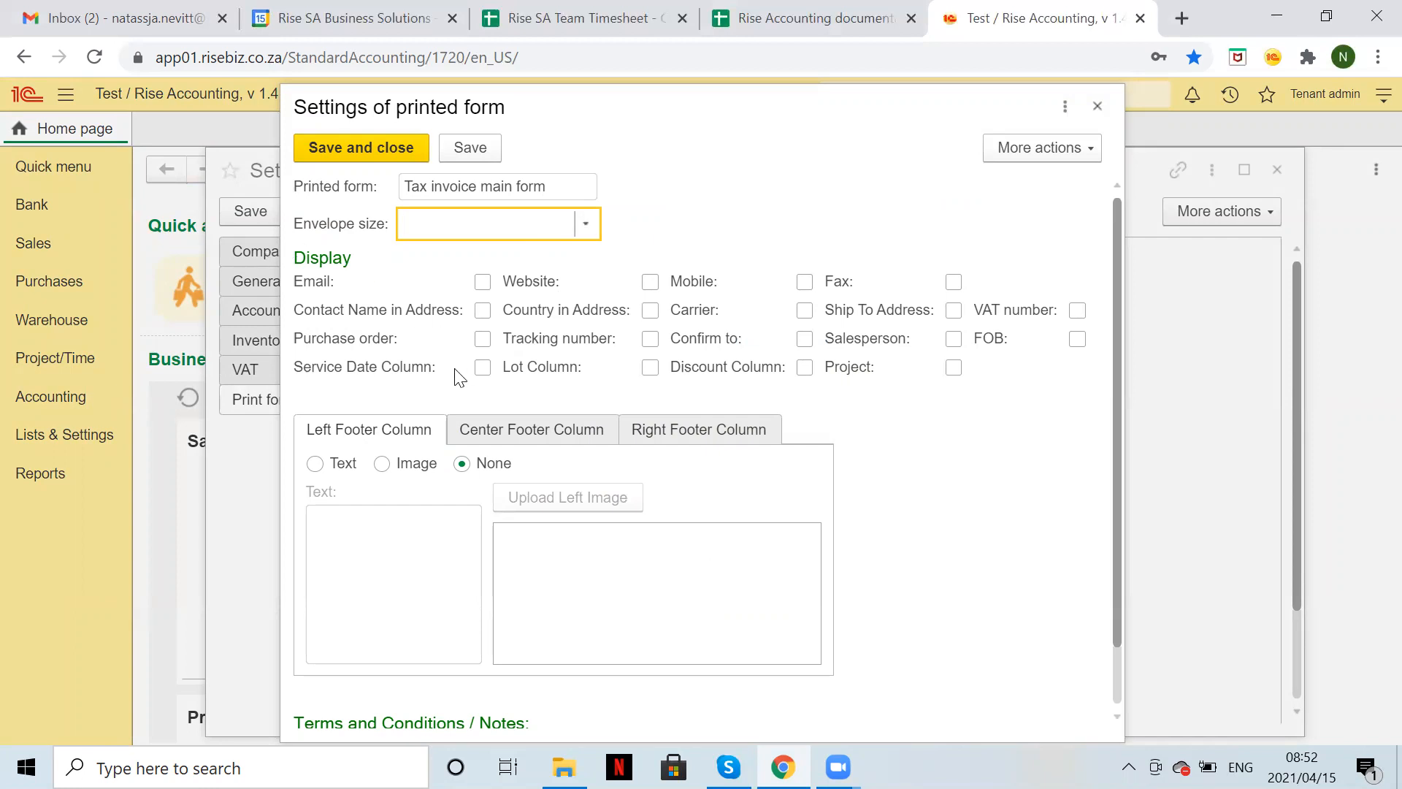
left_click(482, 282)
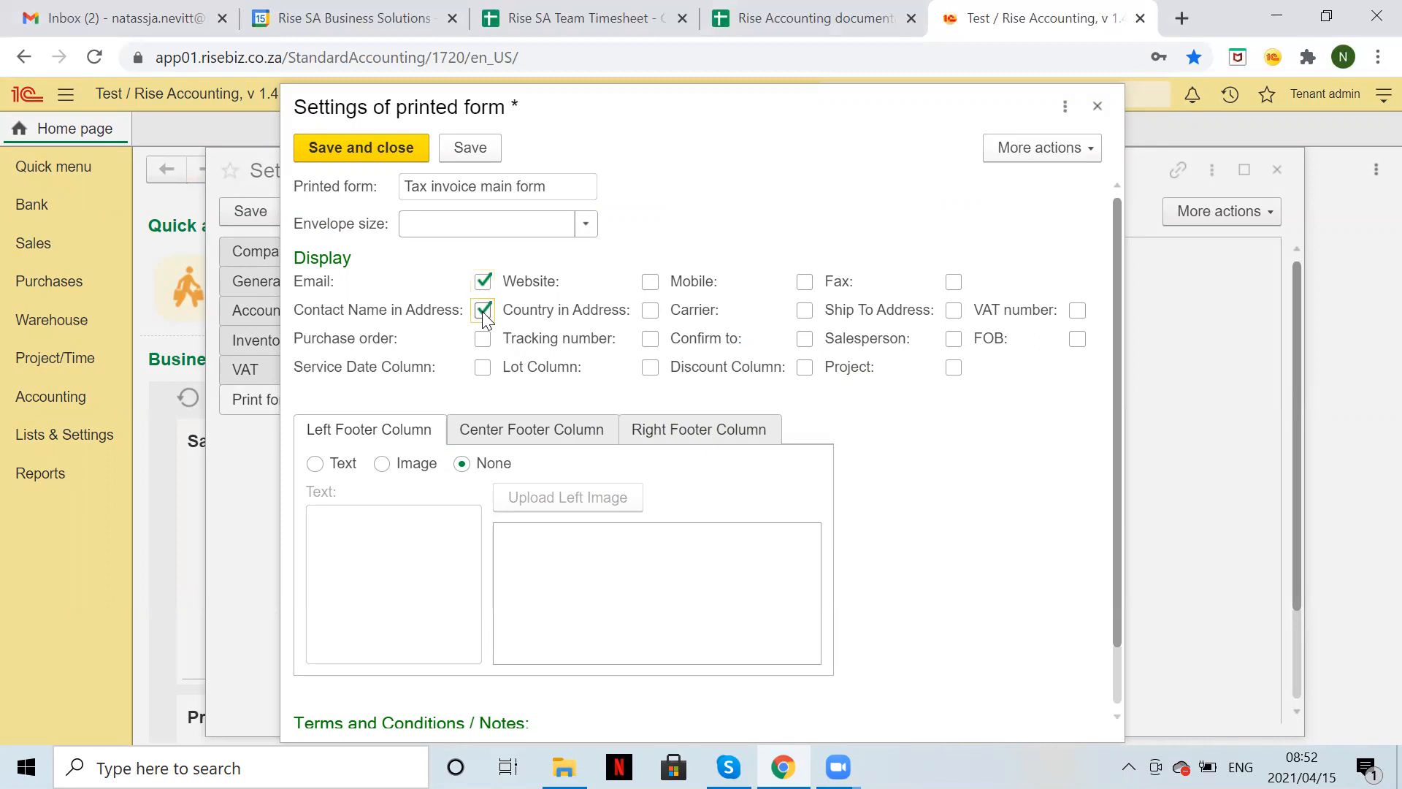
left_click(650, 283)
left_click(805, 283)
left_click(954, 282)
left_click(1077, 310)
left_click(954, 368)
Review the center and right footer columns, ending on the left footer column.
left_click(504, 432)
left_click(666, 432)
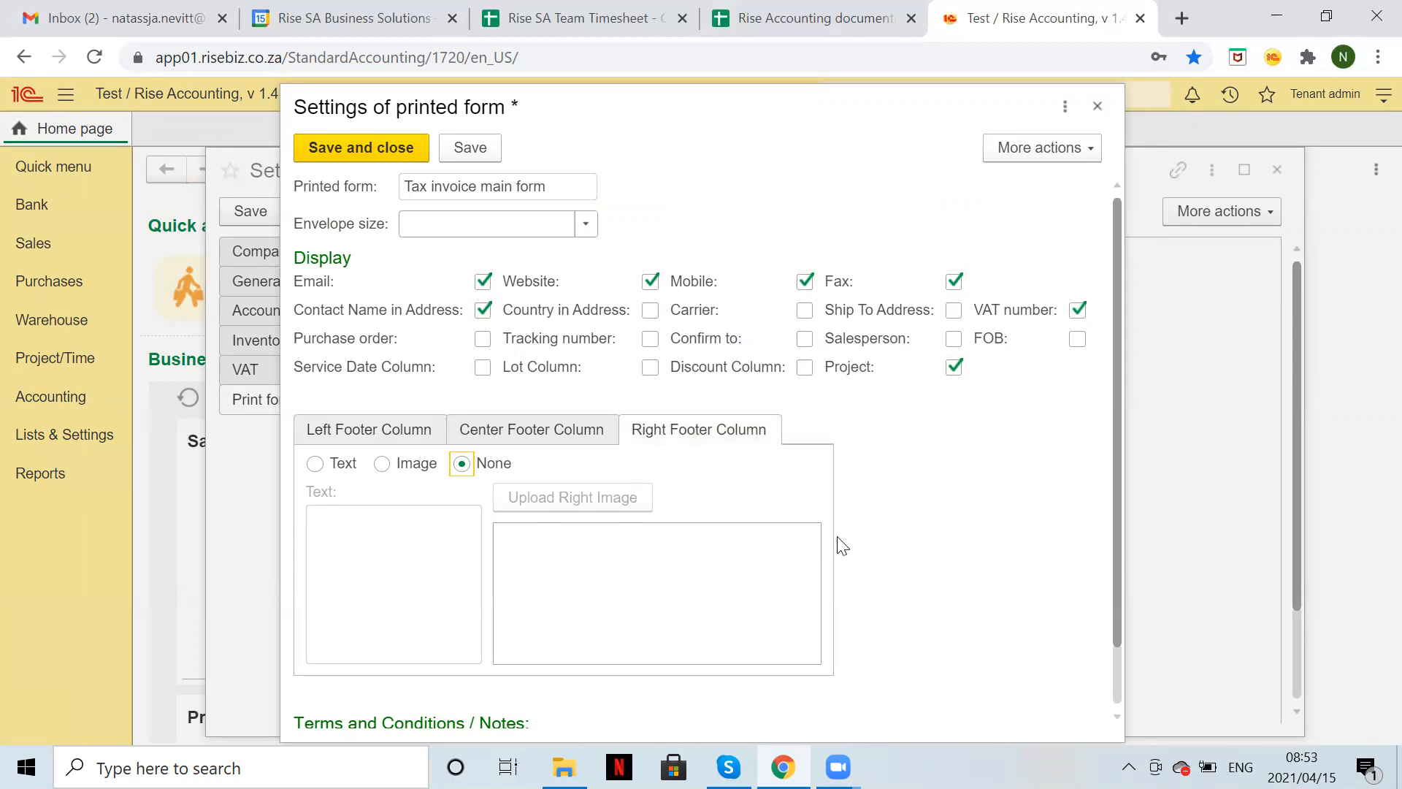
left_click(396, 437)
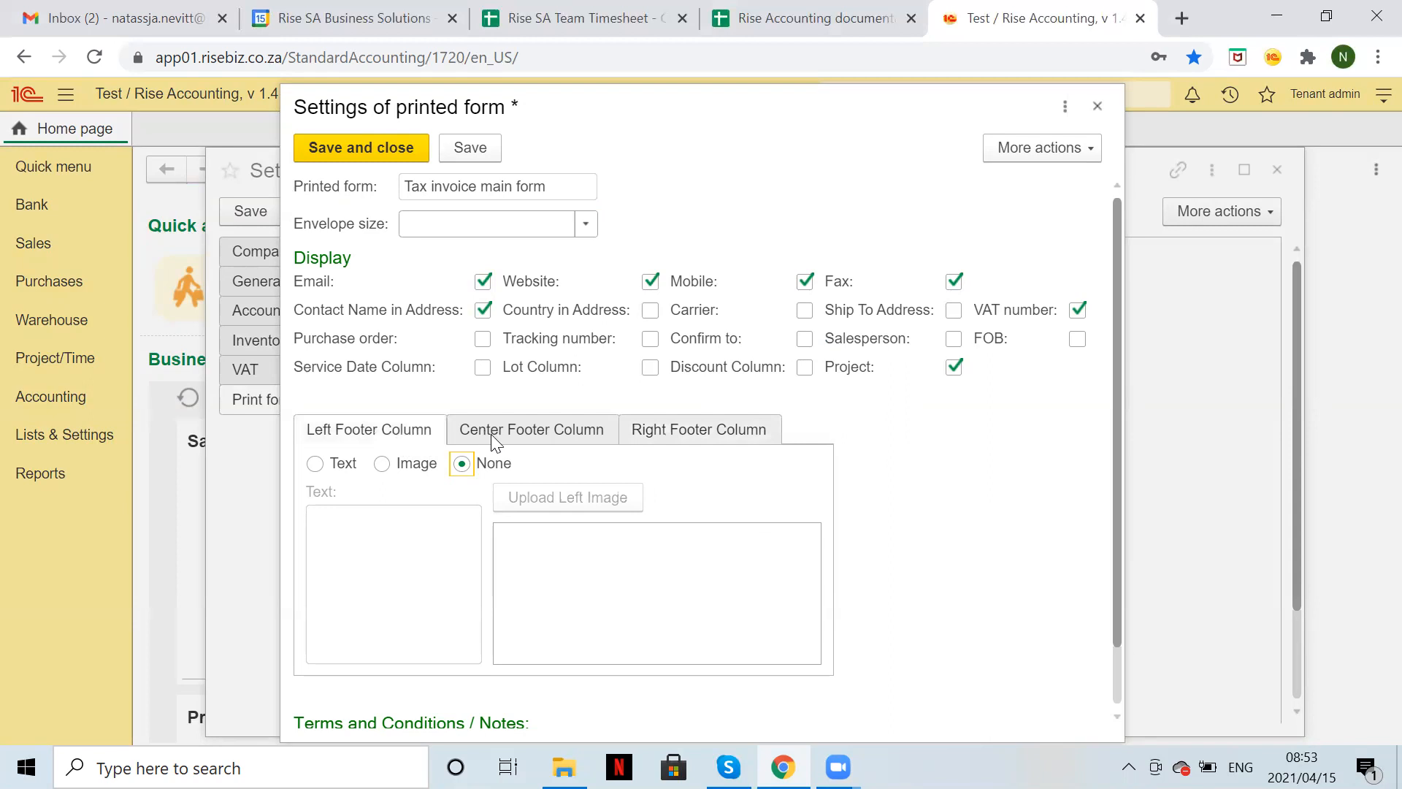
left_click(494, 437)
left_click(668, 431)
left_click(373, 438)
Set the left footer to text 'Banking Details: <account number>' and 'BC: 267890 Ref: Inv Number.', then save.
left_click(316, 466)
left_click(397, 542)
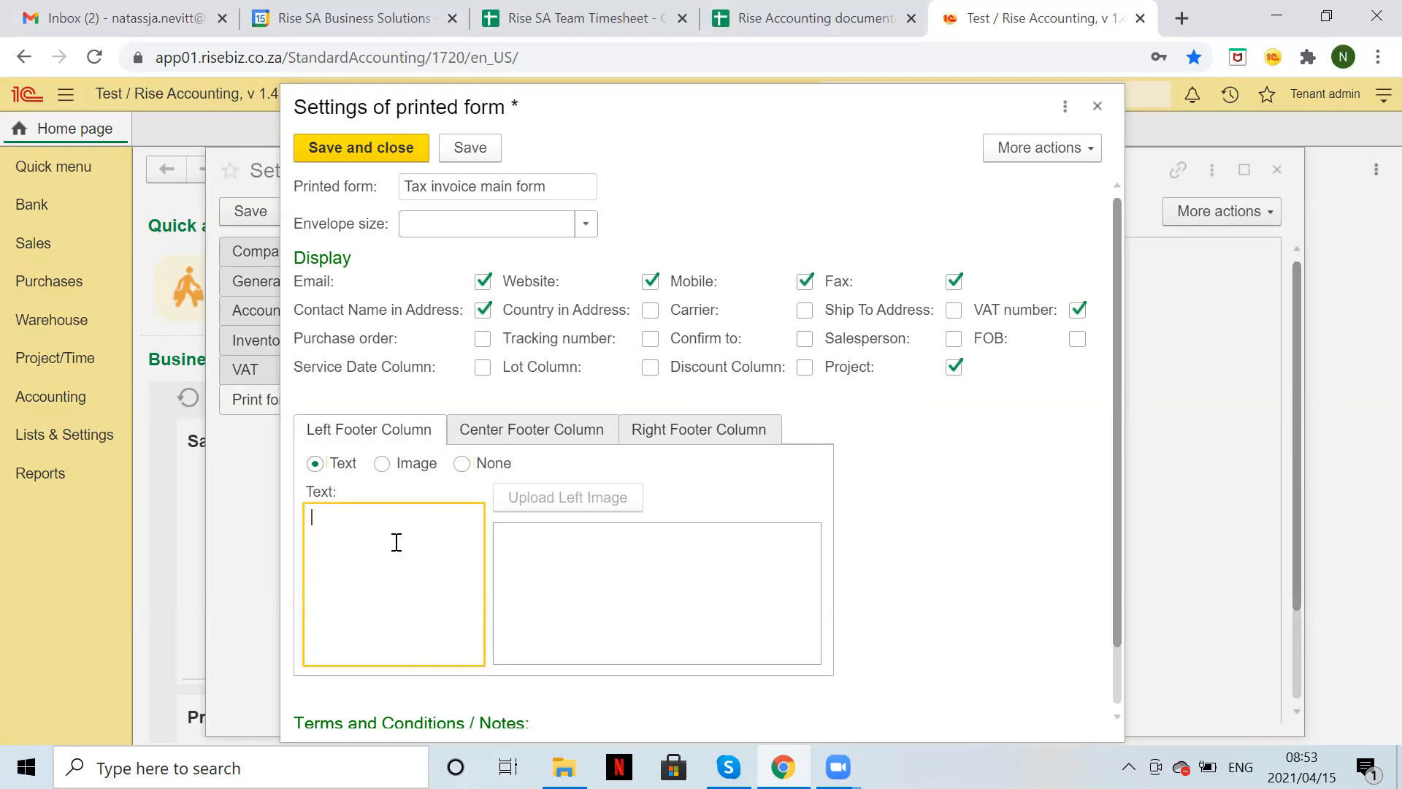
type("bANKIN")
key("BackSpace")
key("BackSpace")
key("BackSpace")
key("BackSpace")
key("BackSpace")
key("BackSpace")
type("Banking Details: ")
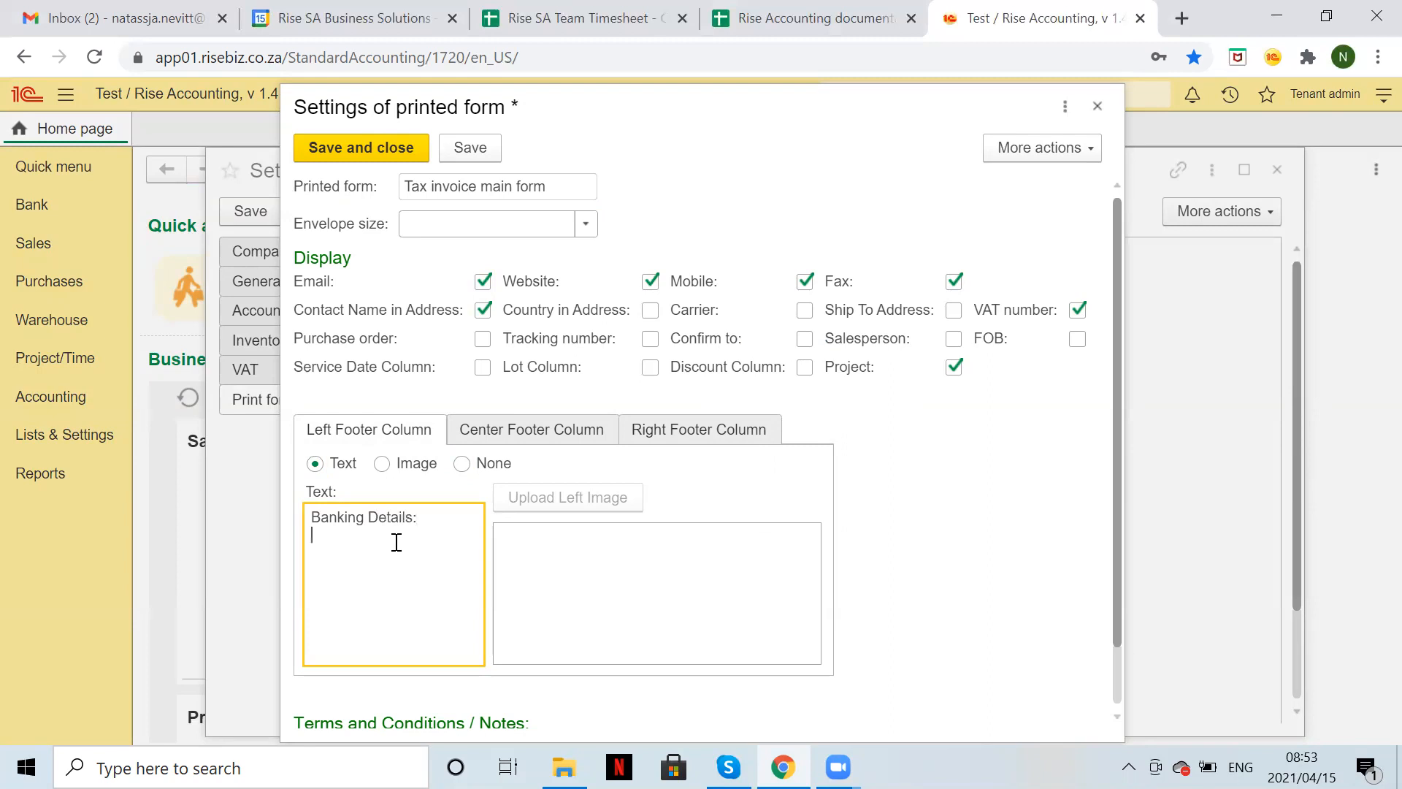
key("Return")
type("BC: 267890 ")
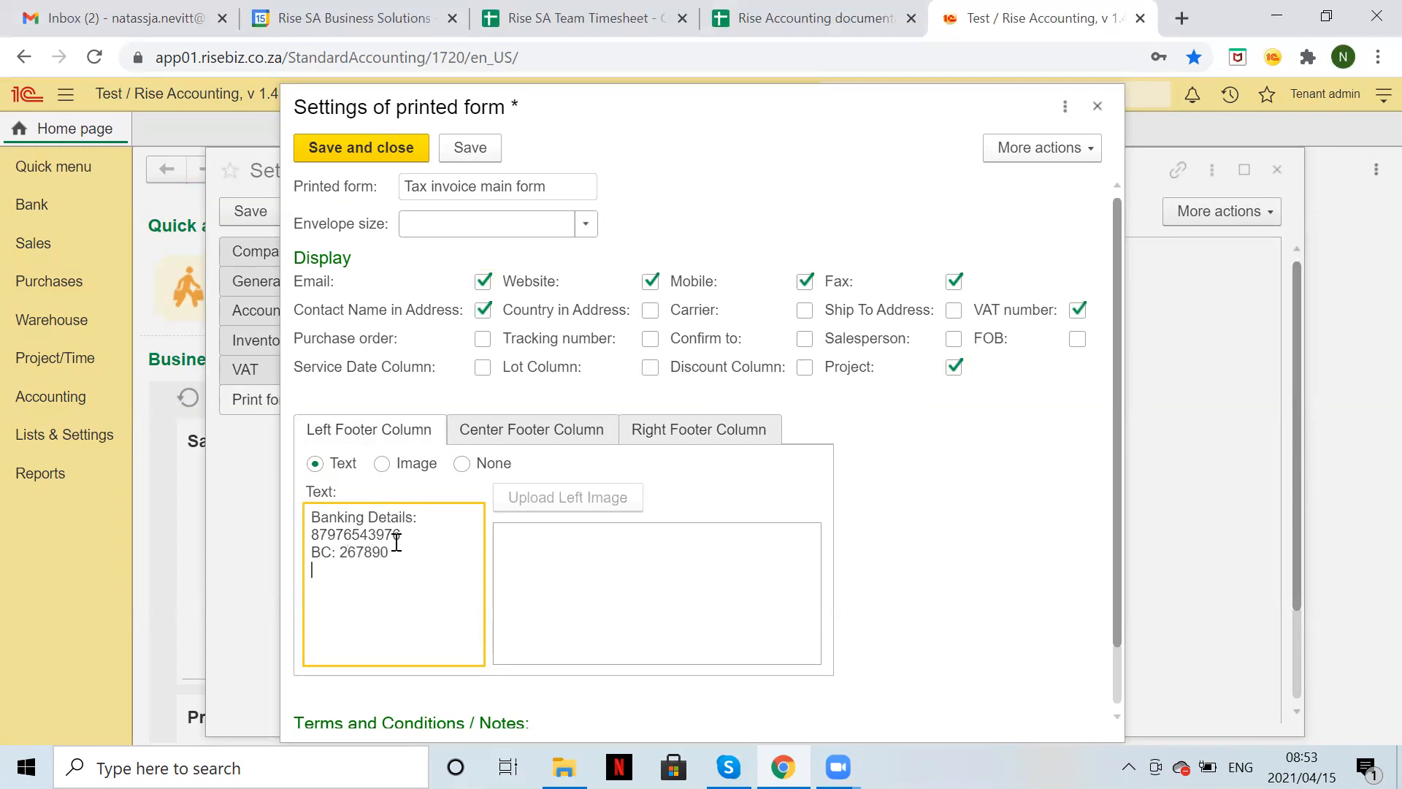
type("Ref: Inv Number.")
scroll(409, 661, "down", 1)
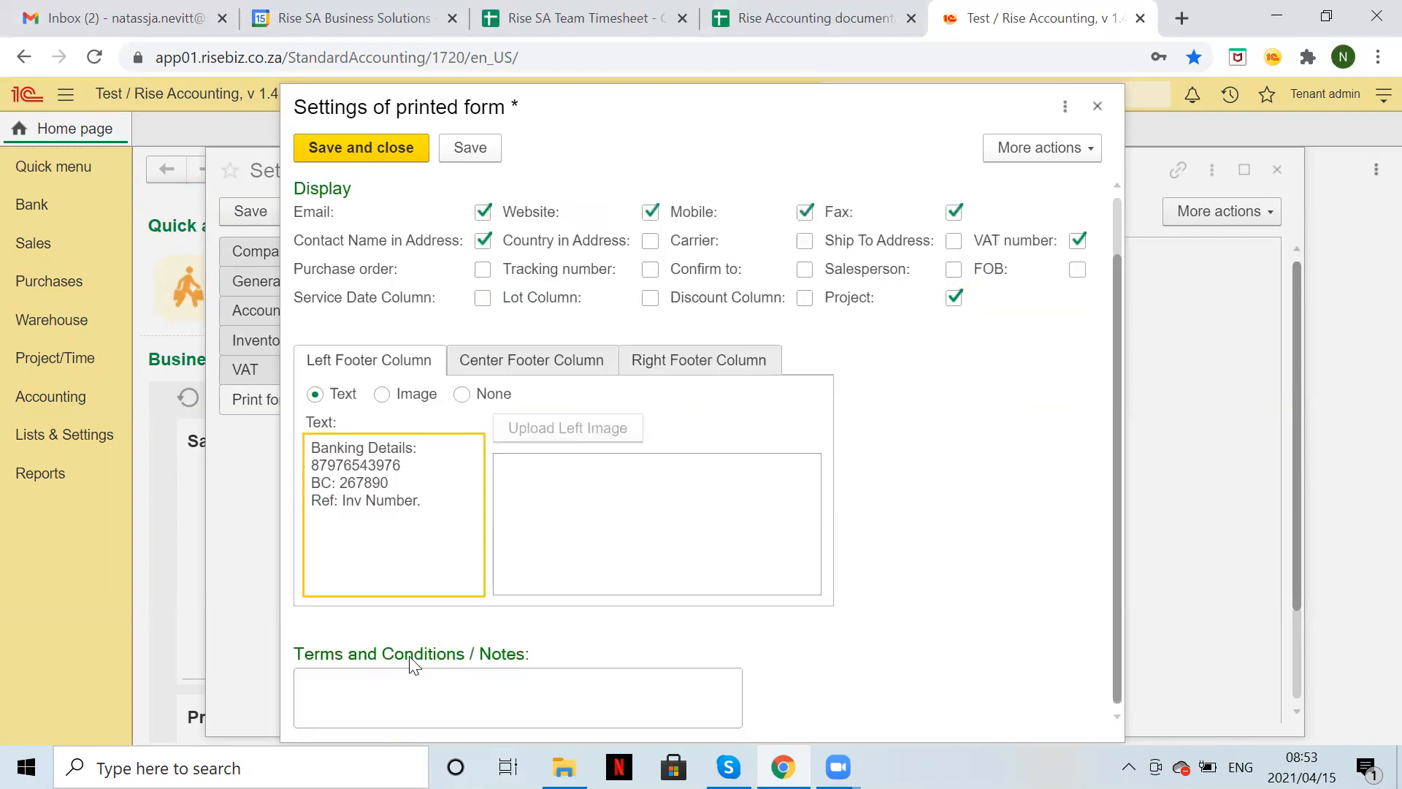
left_click(389, 678)
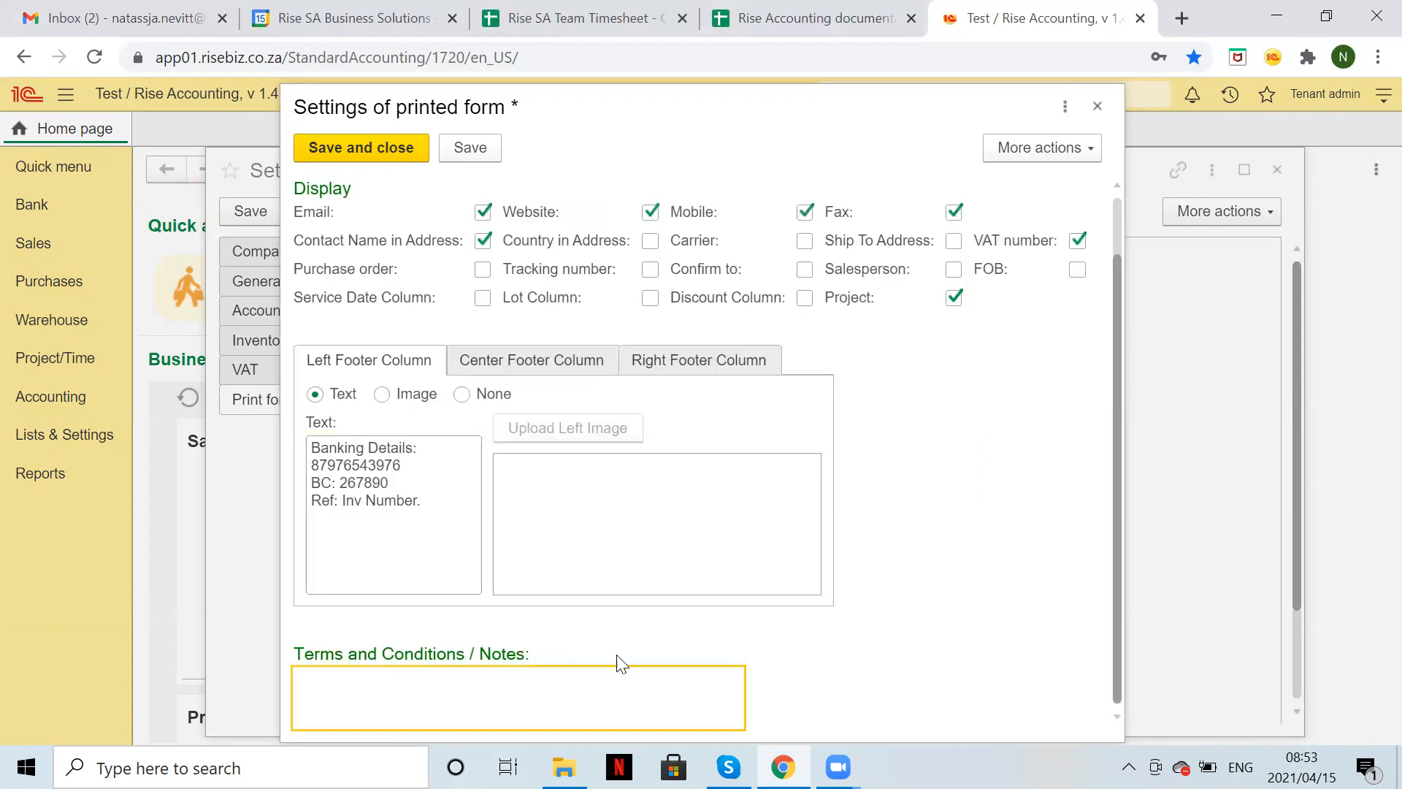
scroll(626, 656, "up", 1)
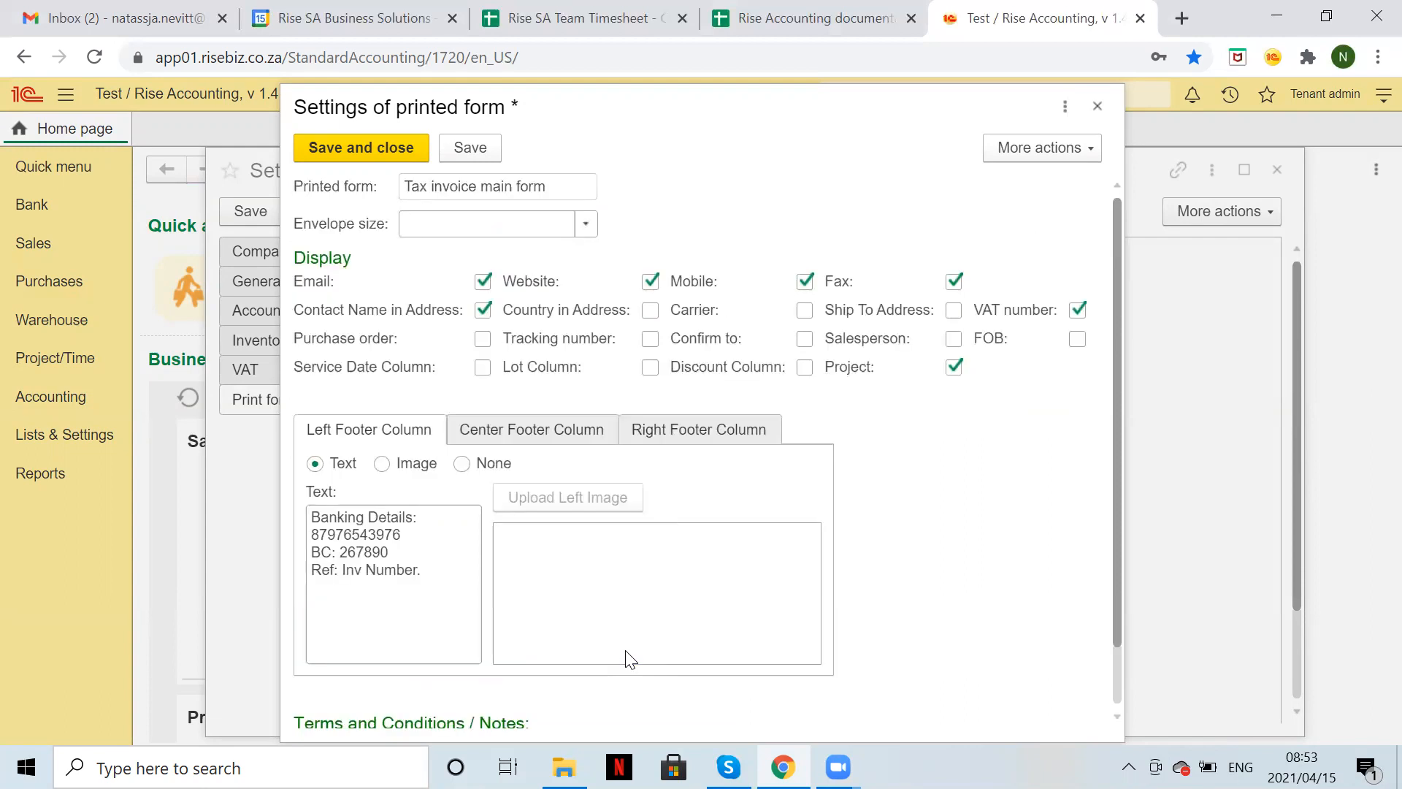
left_click(393, 144)
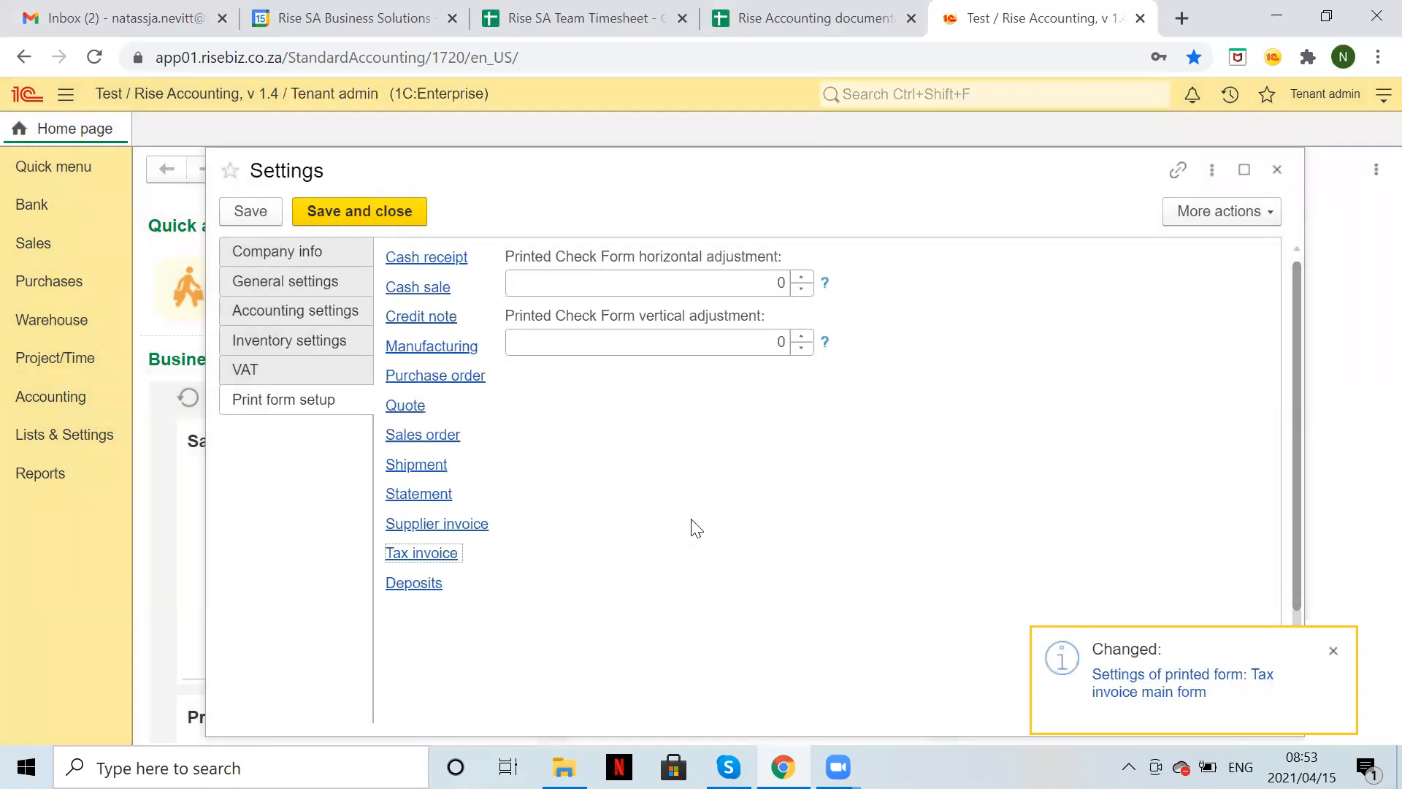
Open a tax invoice print preview of invoice IN0000002 from Sales > Tax invoice.
left_click(1332, 651)
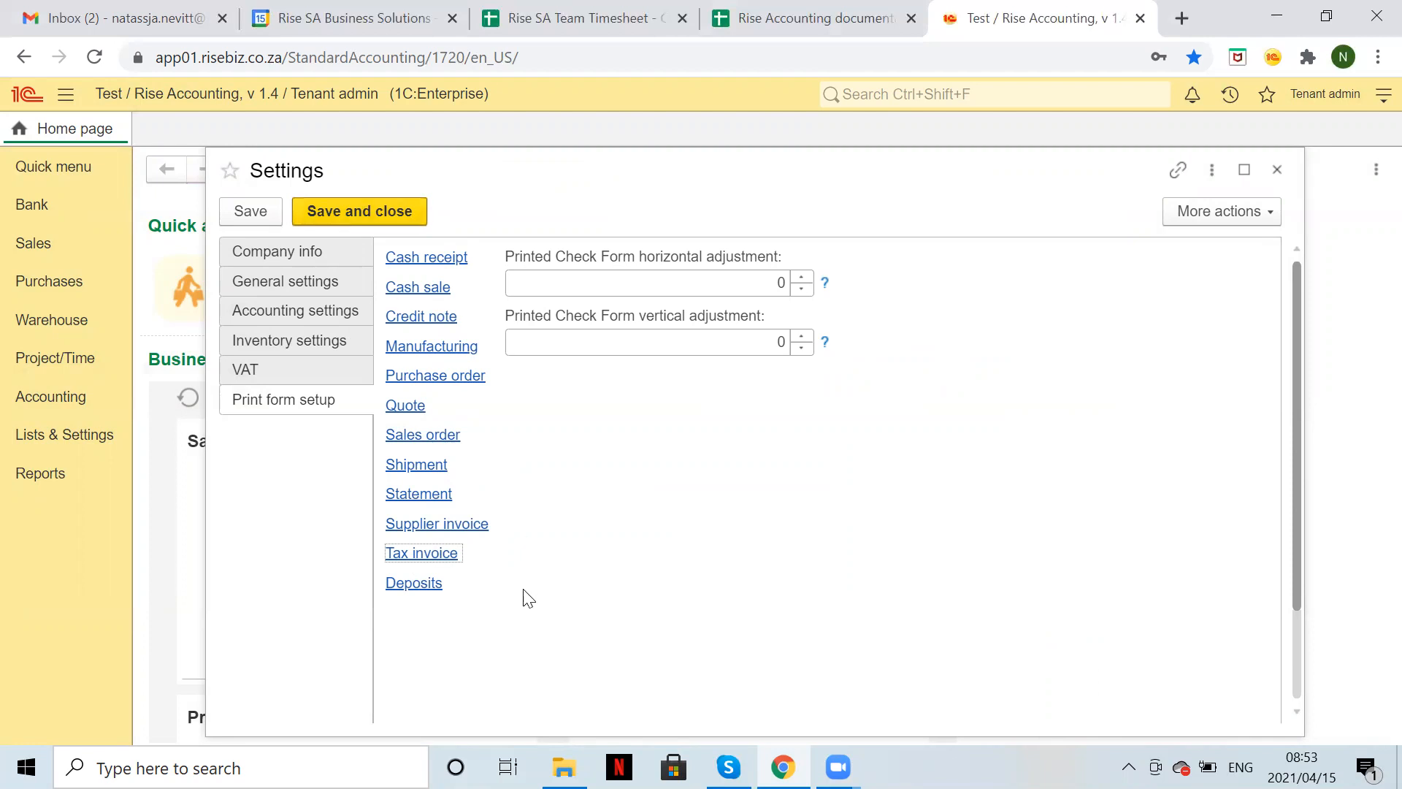
left_click(32, 248)
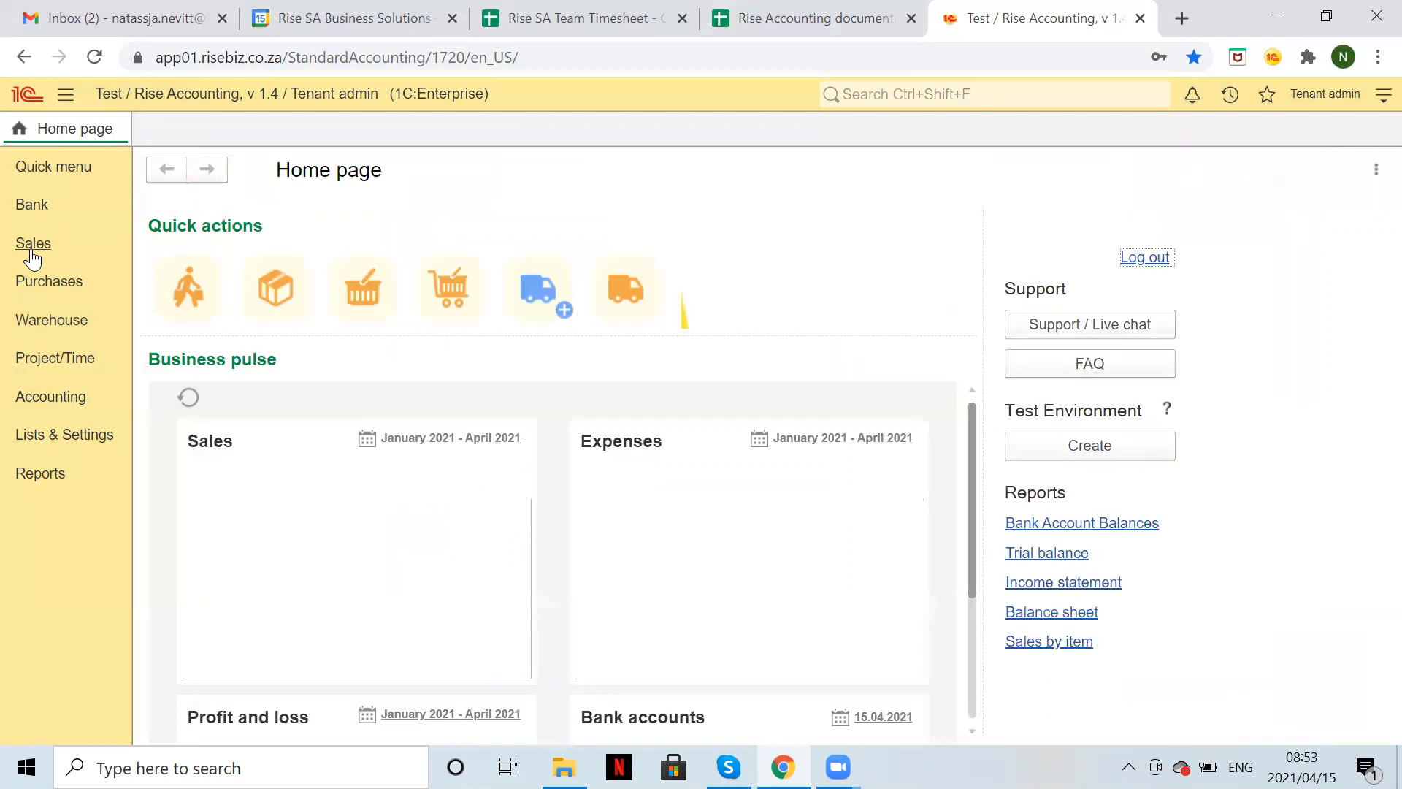
left_click(219, 250)
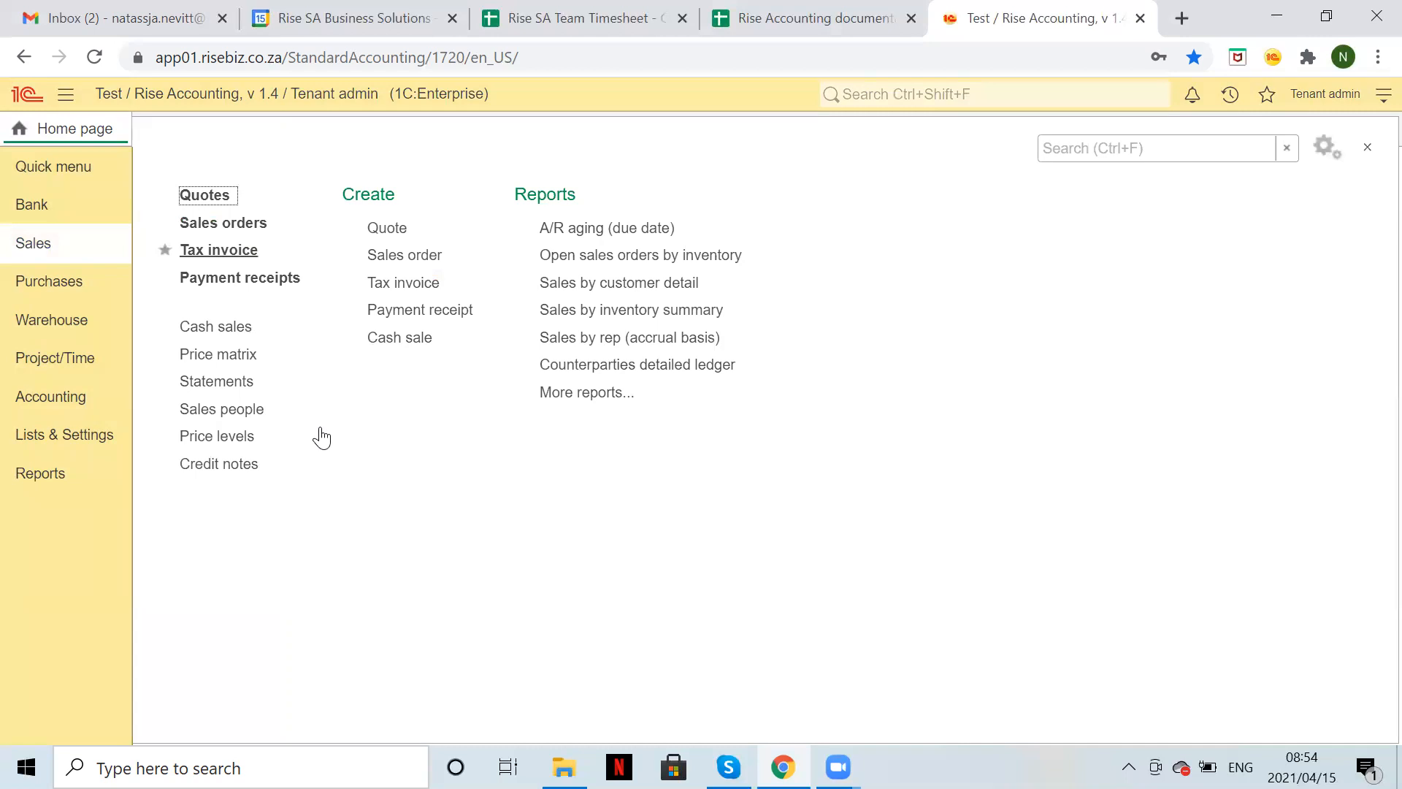
left_click(315, 295)
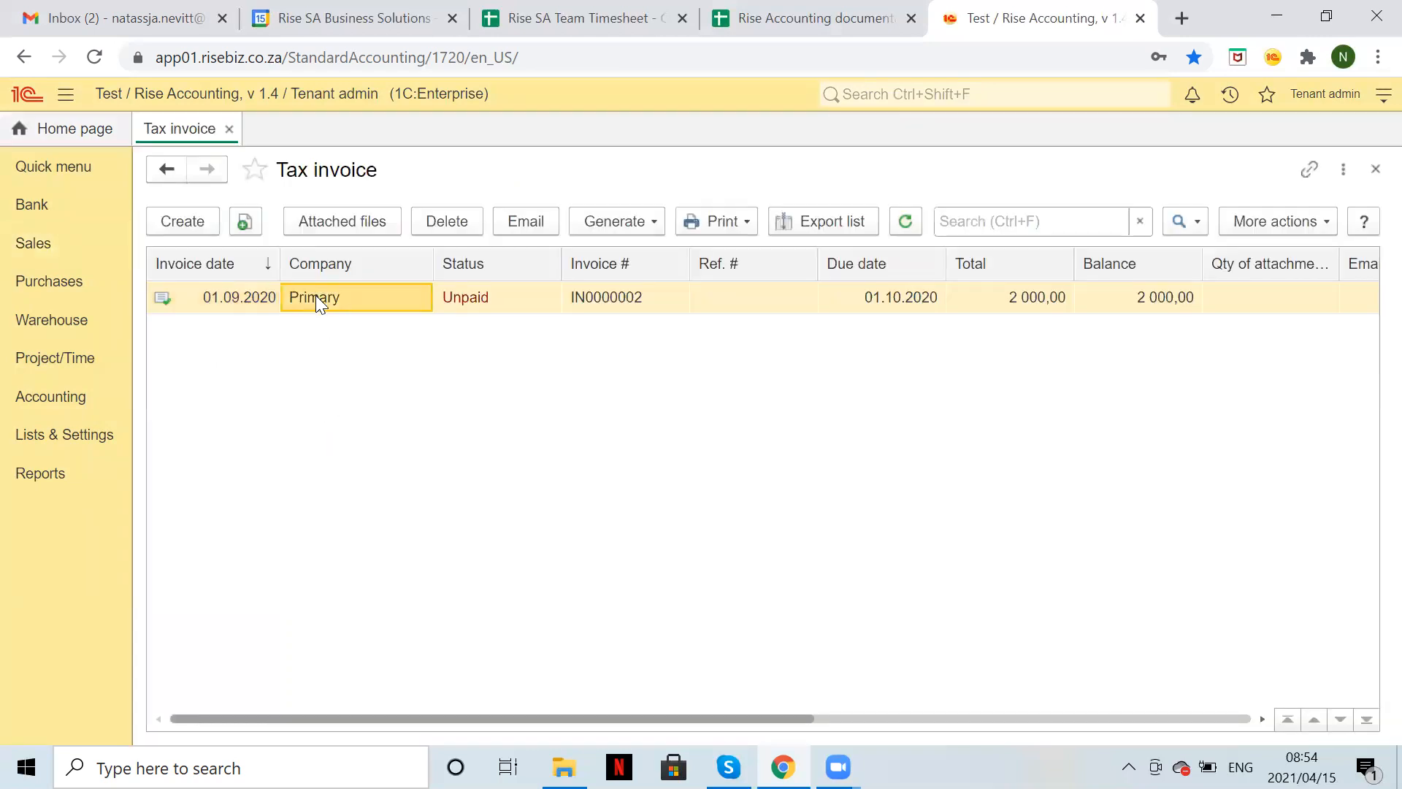
left_click(719, 223)
left_click(722, 248)
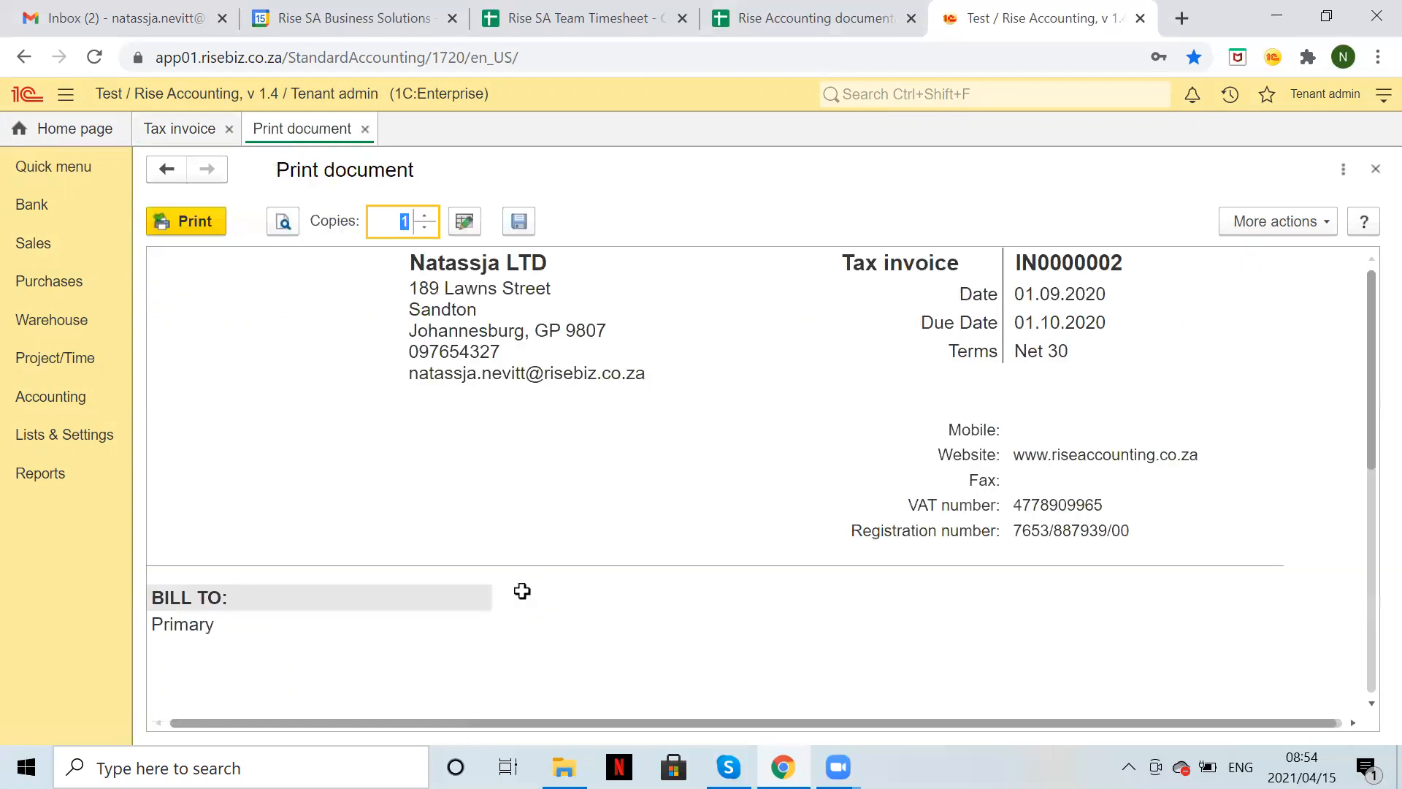
Check the banking-details footer in the preview, then close the preview and invoice list.
left_click(1047, 479)
left_click(1037, 434)
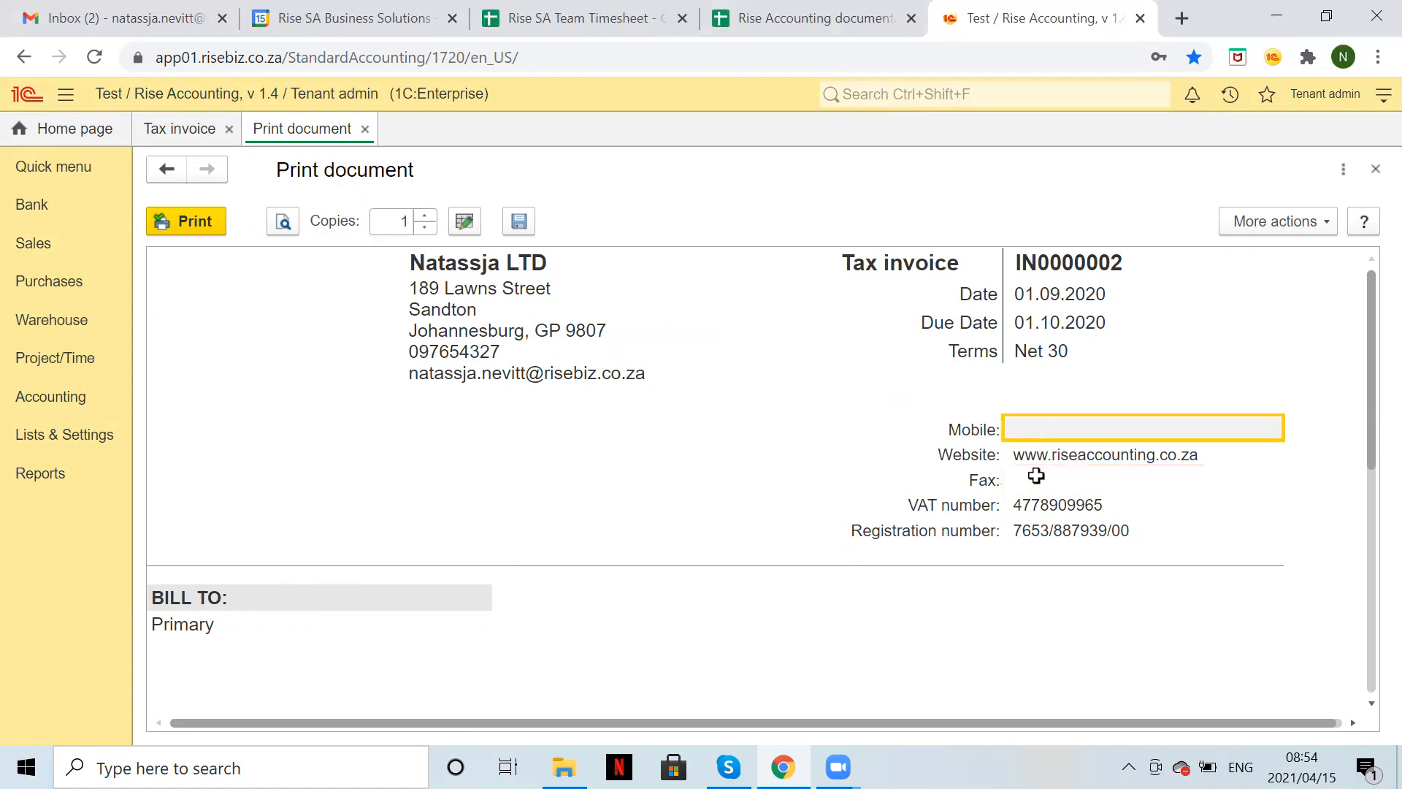
scroll(953, 641, "down", 6)
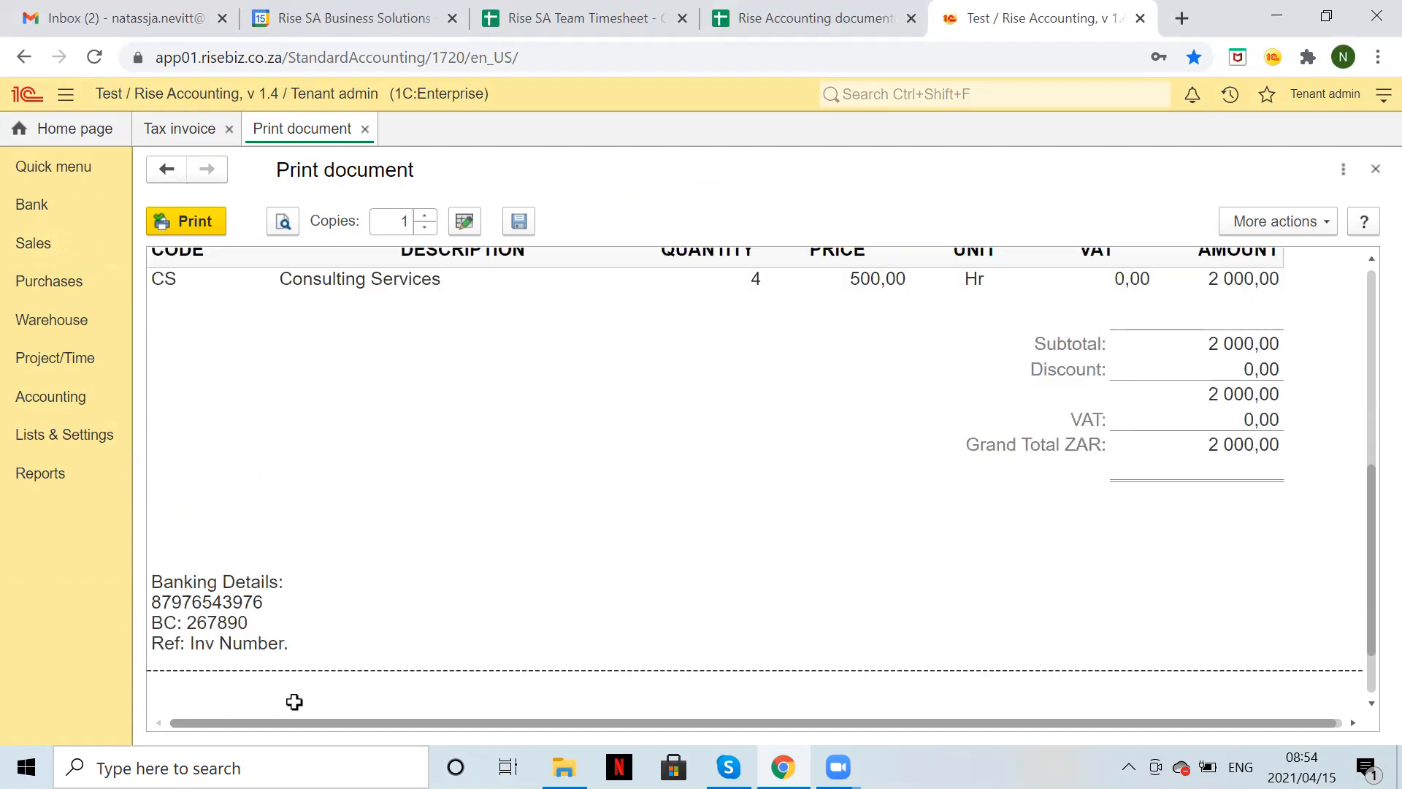
scroll(430, 497, "up", 6)
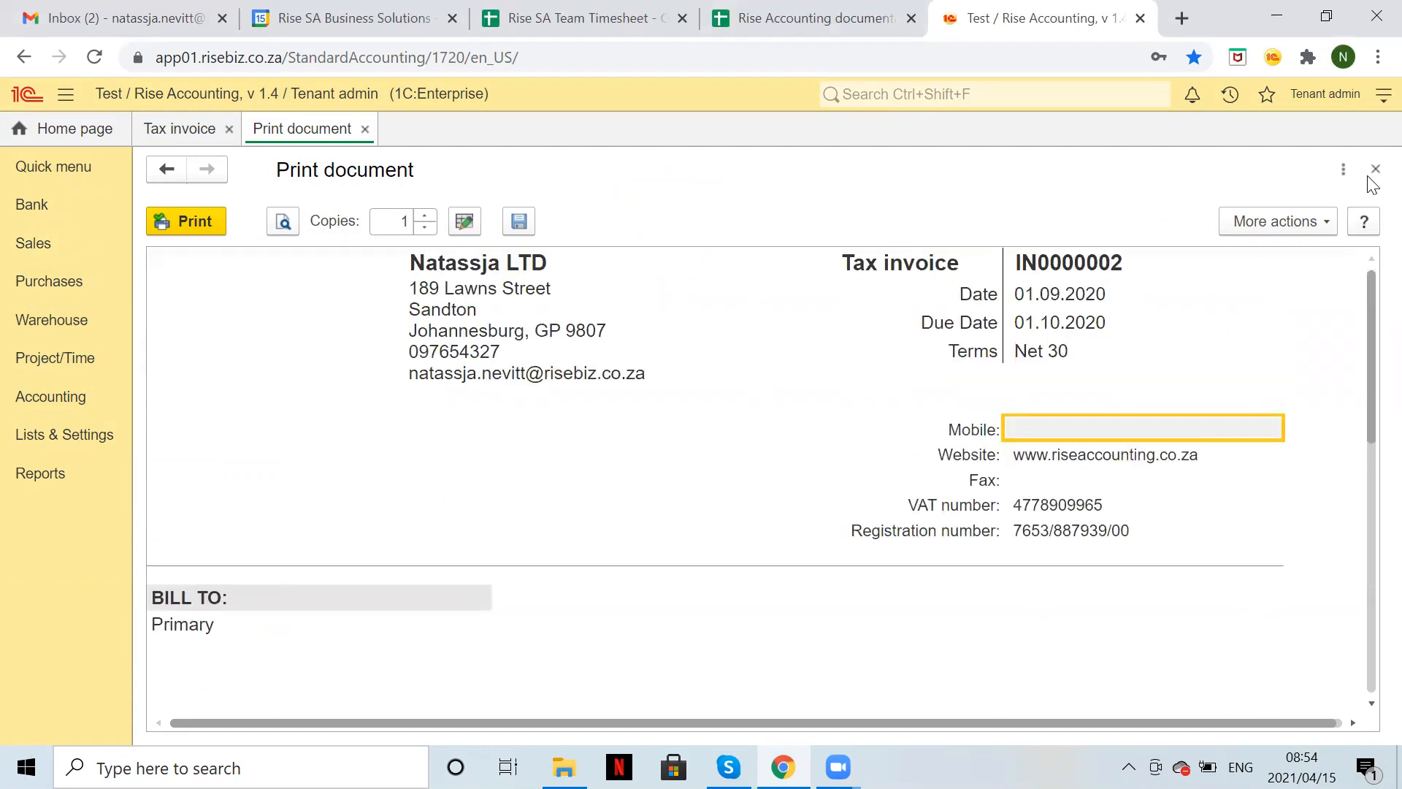
left_click(1376, 170)
left_click(1373, 171)
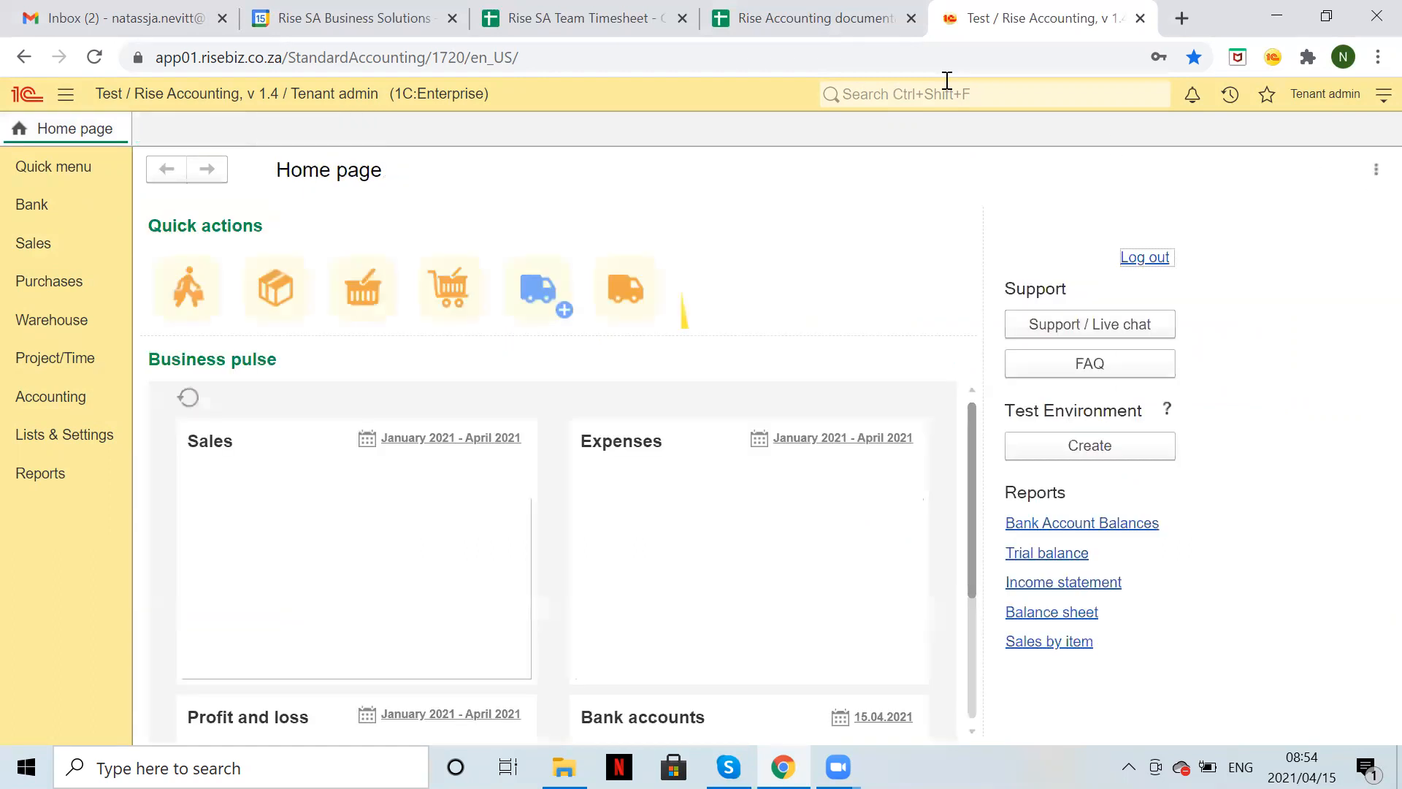